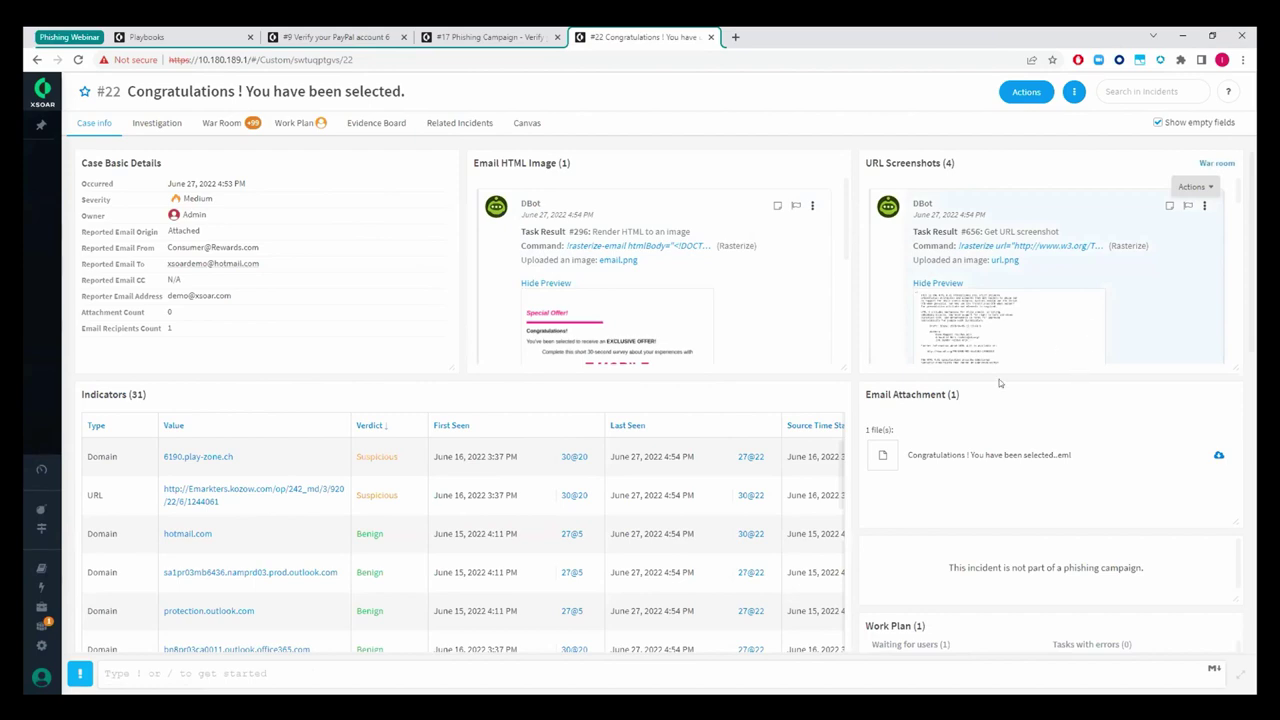
Step: Review the Case Basic Details of incident #22 and check the available Reported Email Origin options, leaving the field without a change
scroll(123, 215, "up", 5)
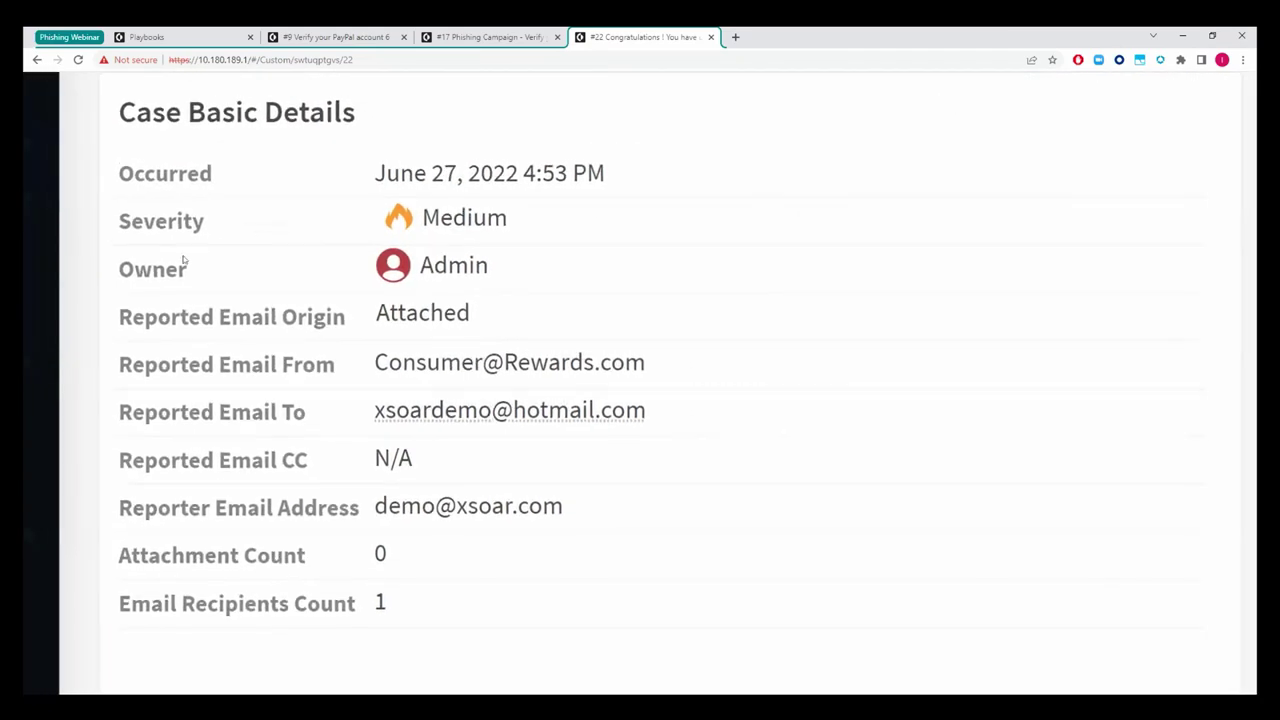
mouse_move(424, 226)
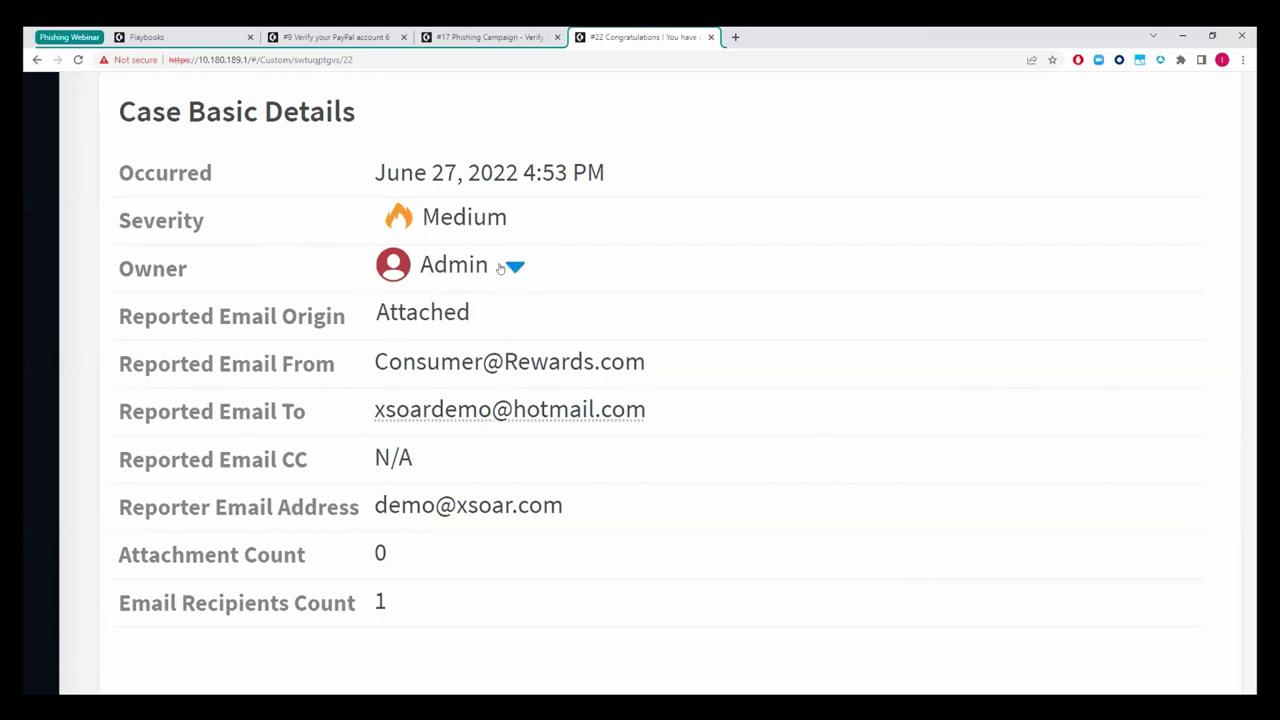
scroll(490, 305, "down", 1)
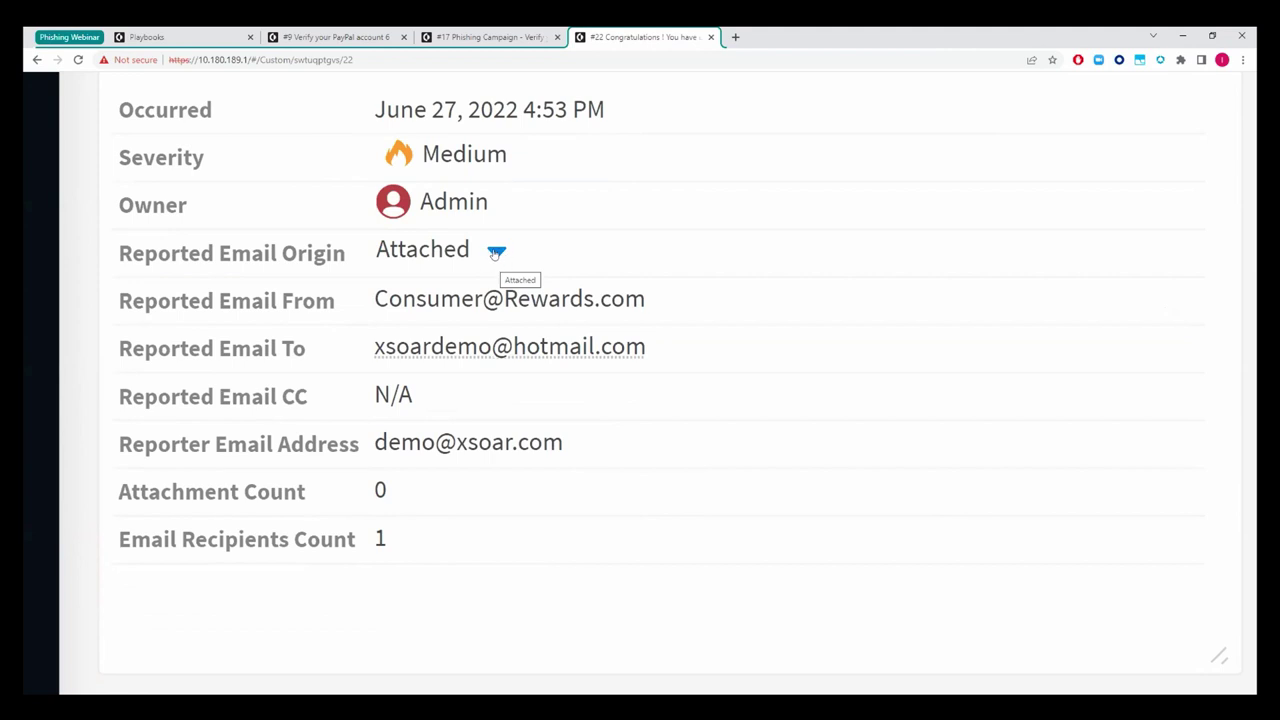
left_click(496, 254)
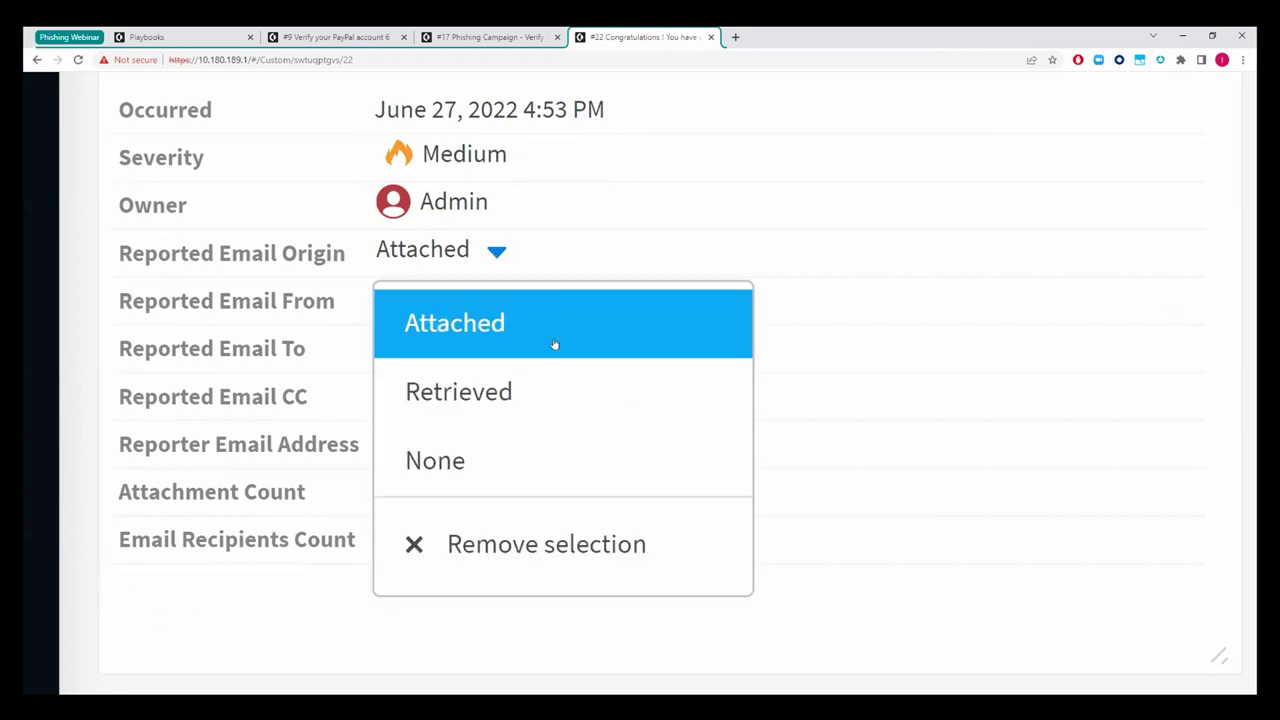
left_click(498, 257)
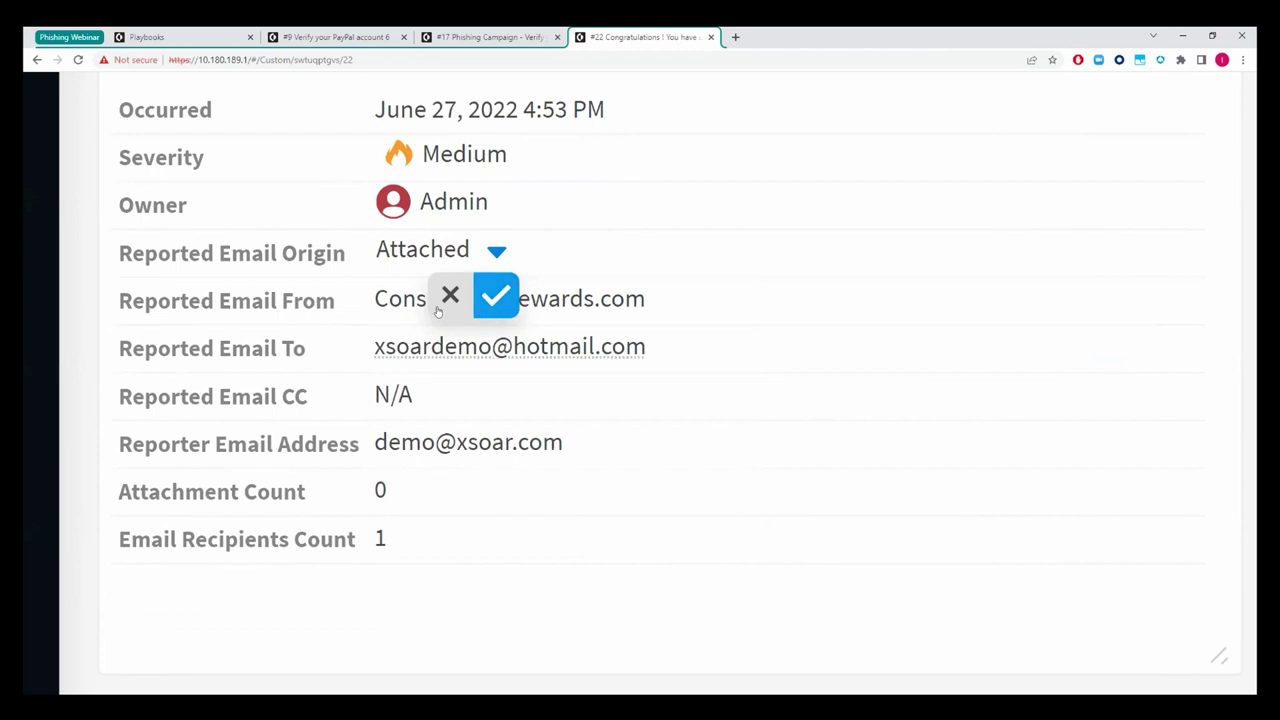
left_click(440, 302)
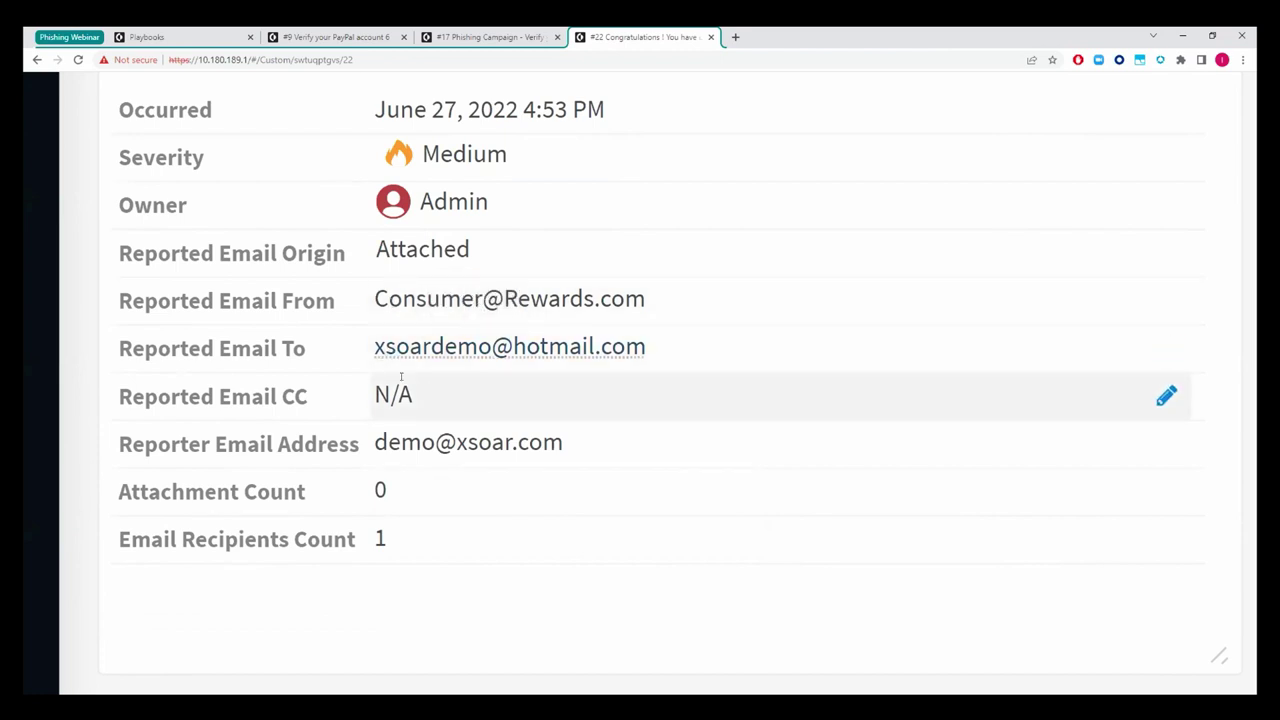
Step: Examine the Reporter Email Address field alongside the Reported Email From and Reported Email To fields in the case details
scroll(430, 390, "down", 1)
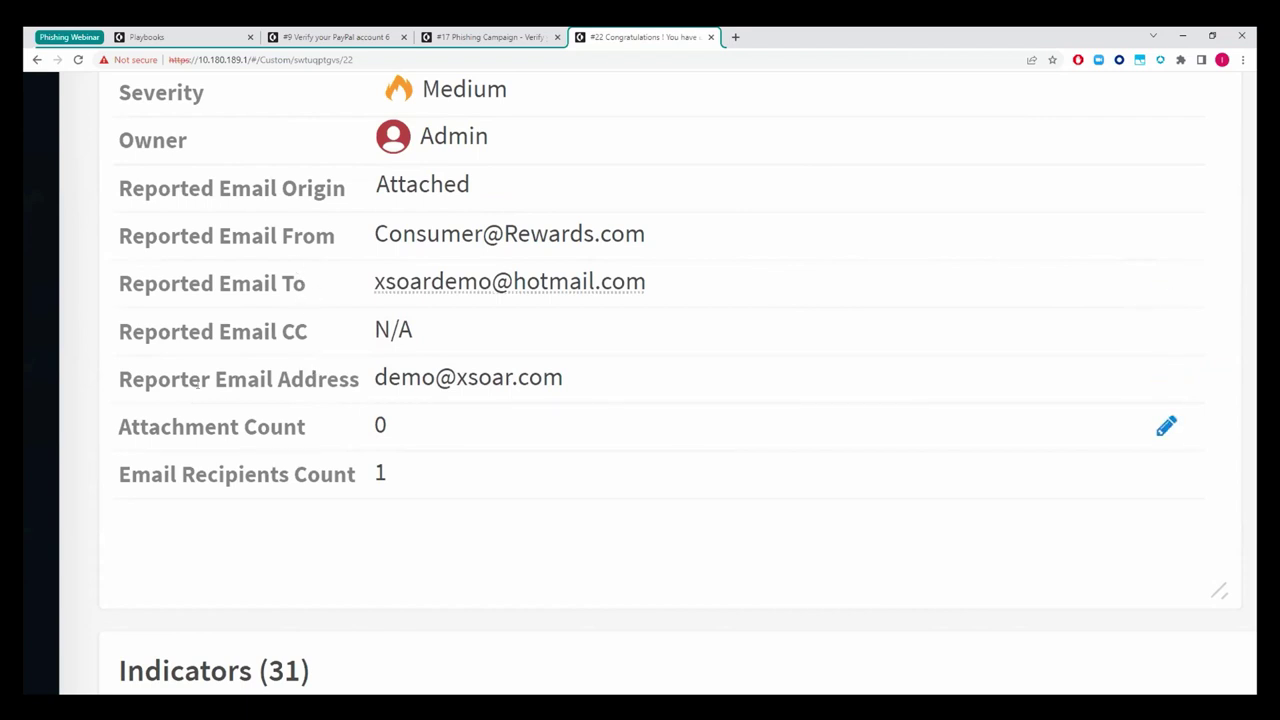
left_click_drag(210, 378, 177, 352)
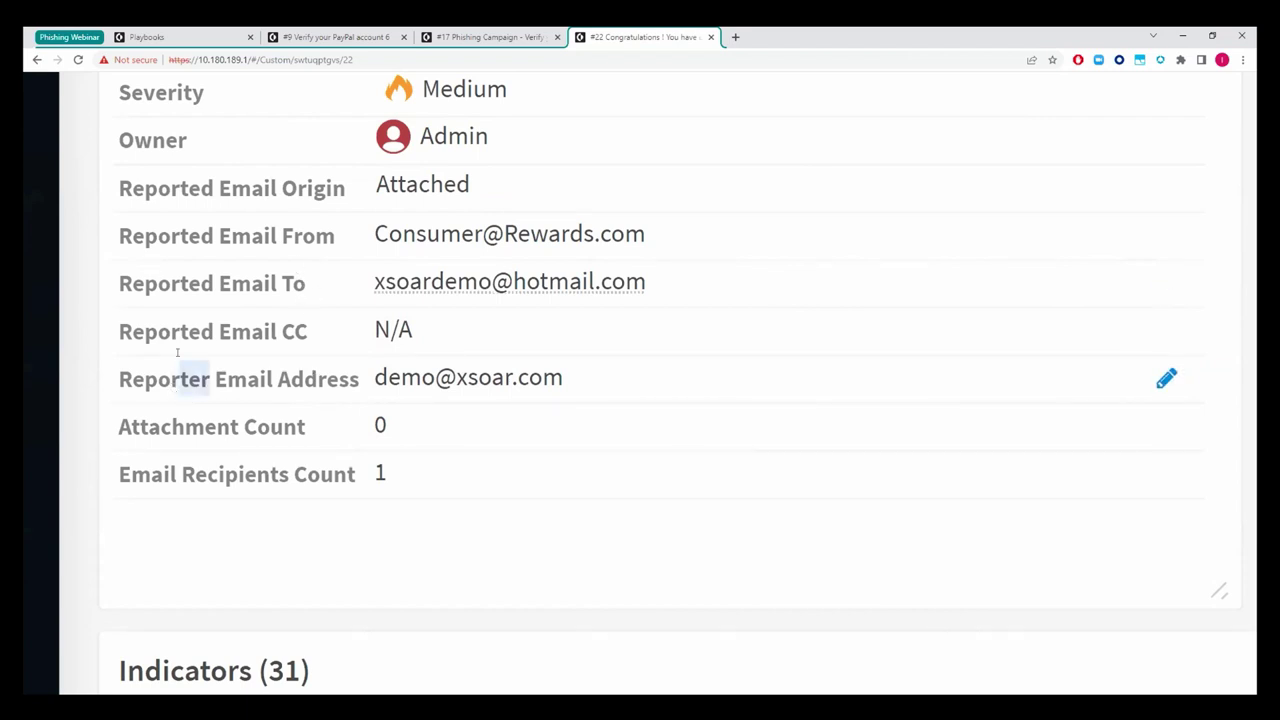
left_click_drag(212, 235, 188, 235)
left_click(188, 236)
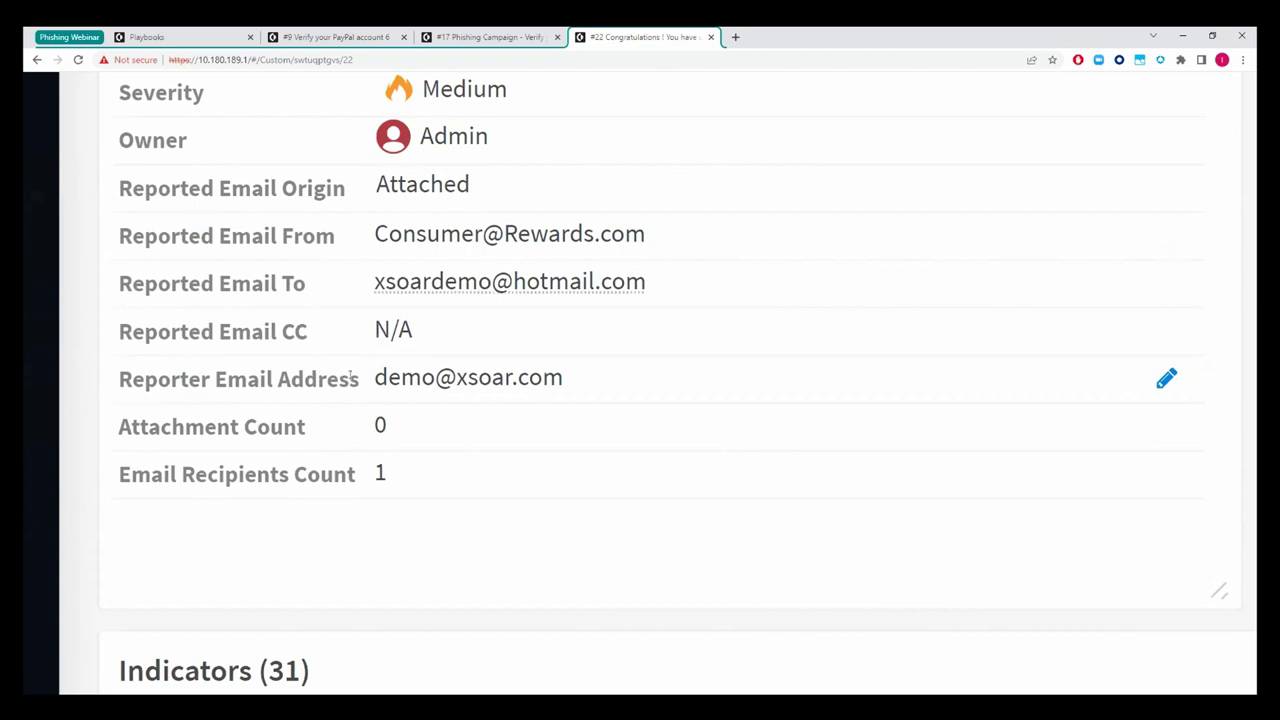
left_click_drag(352, 378, 140, 376)
double_click(165, 378)
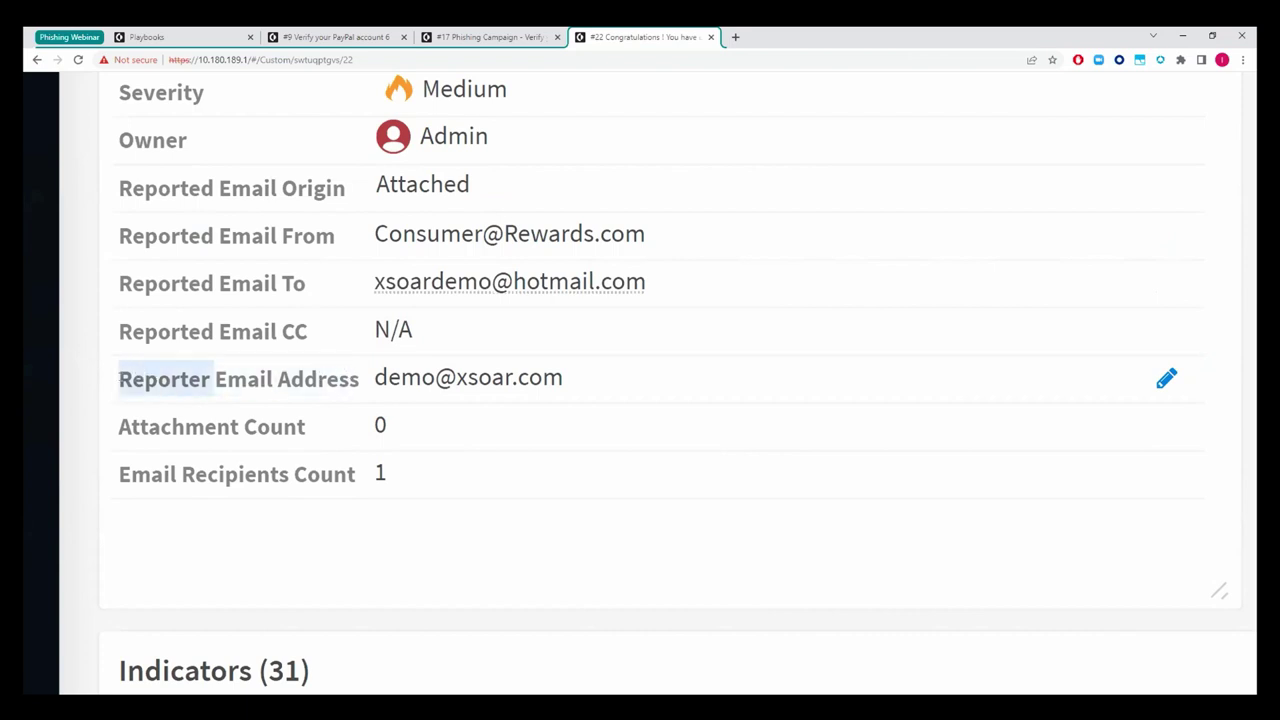
triple_click(165, 378)
left_click(310, 370)
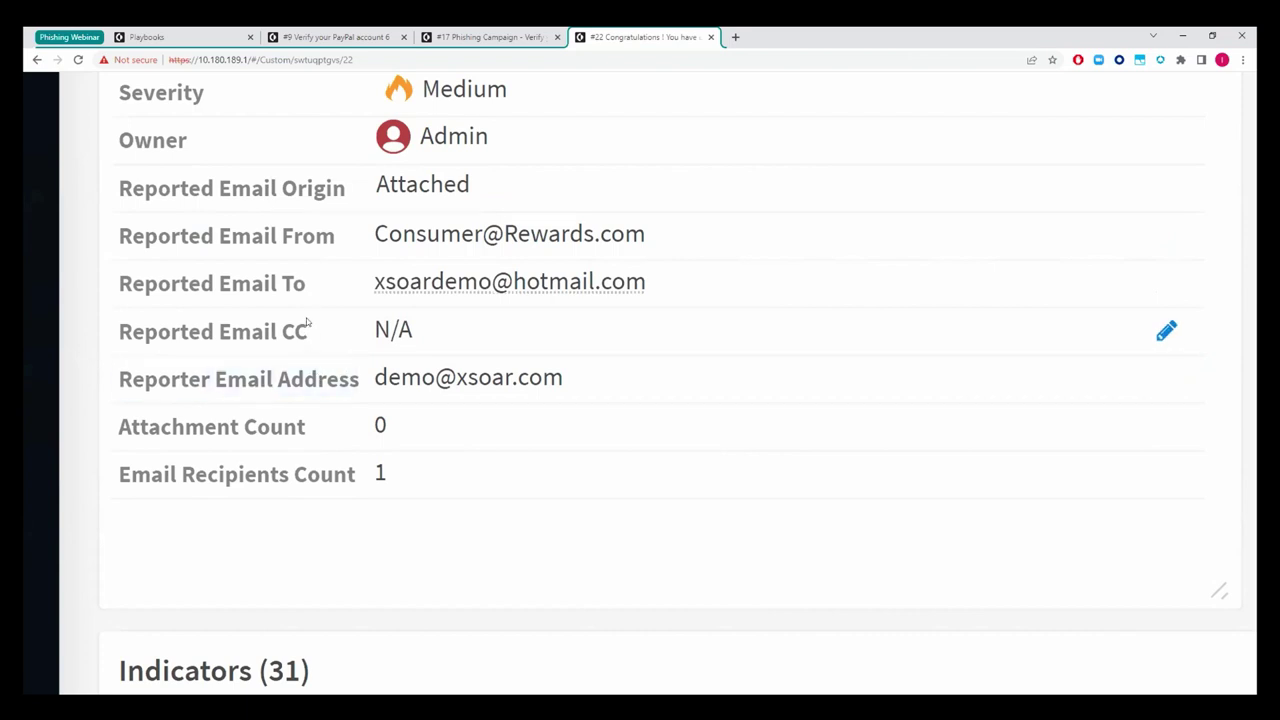
left_click_drag(338, 240, 120, 238)
left_click(287, 267)
left_click_drag(311, 284, 120, 285)
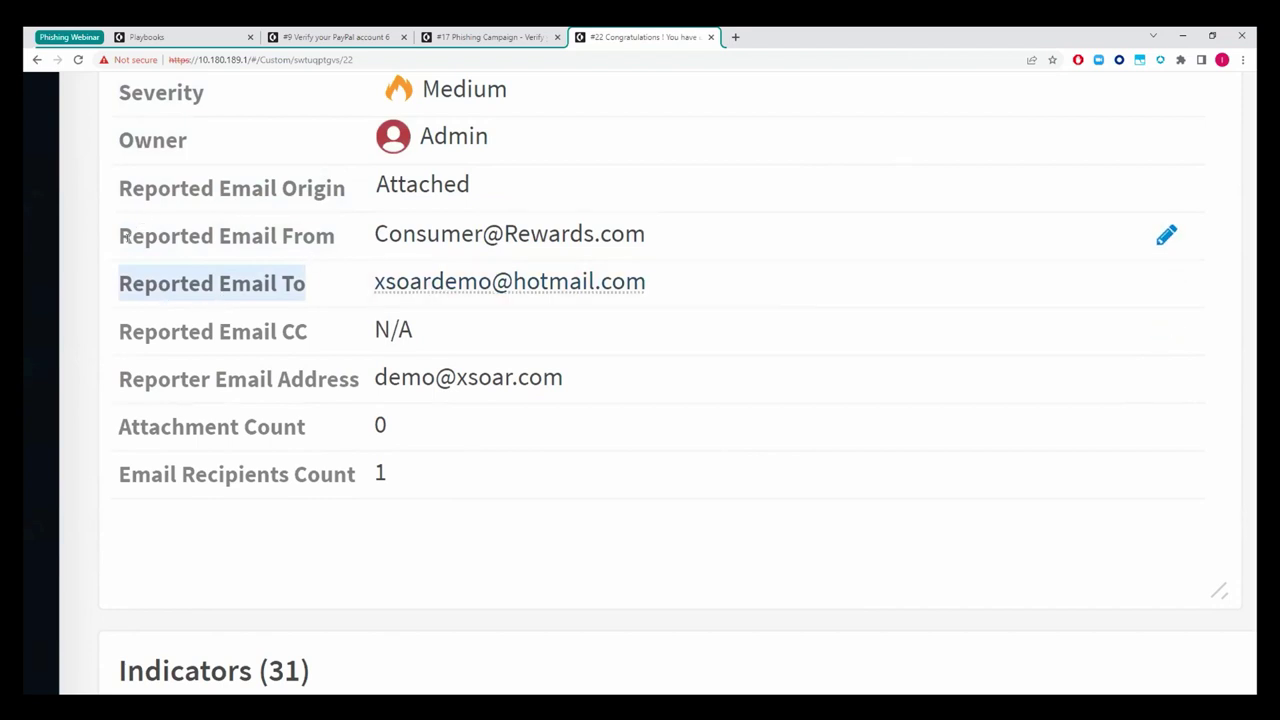
left_click_drag(119, 236, 681, 232)
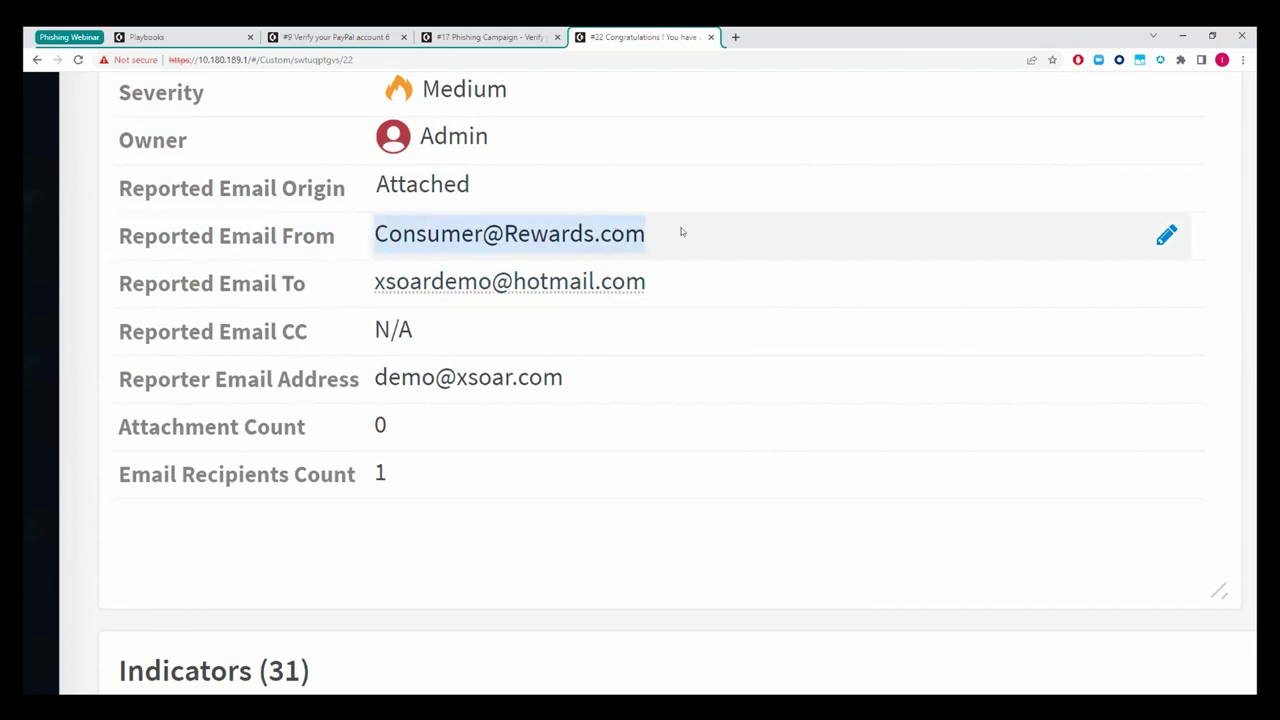
left_click(681, 236)
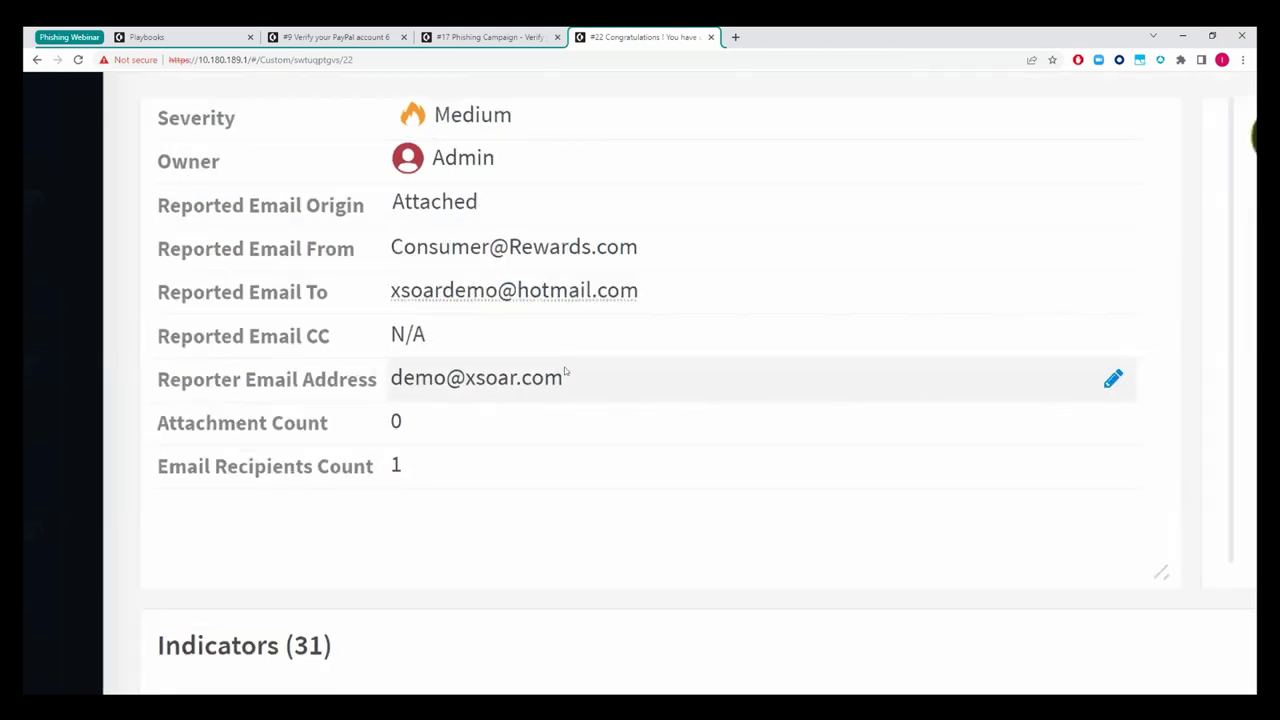
Step: View the rendered HTML image of the reported email at full size, then close the preview
key("ctrl+0")
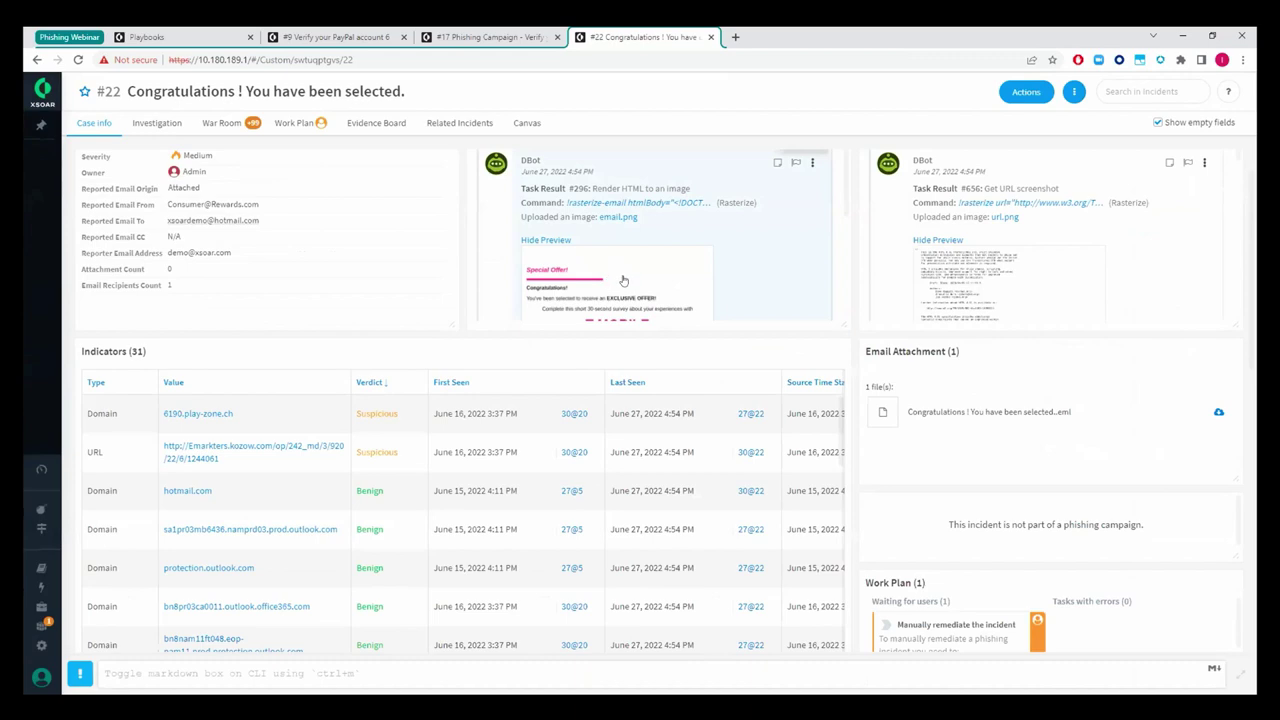
key("ctrl+plus")
key("ctrl+plus")
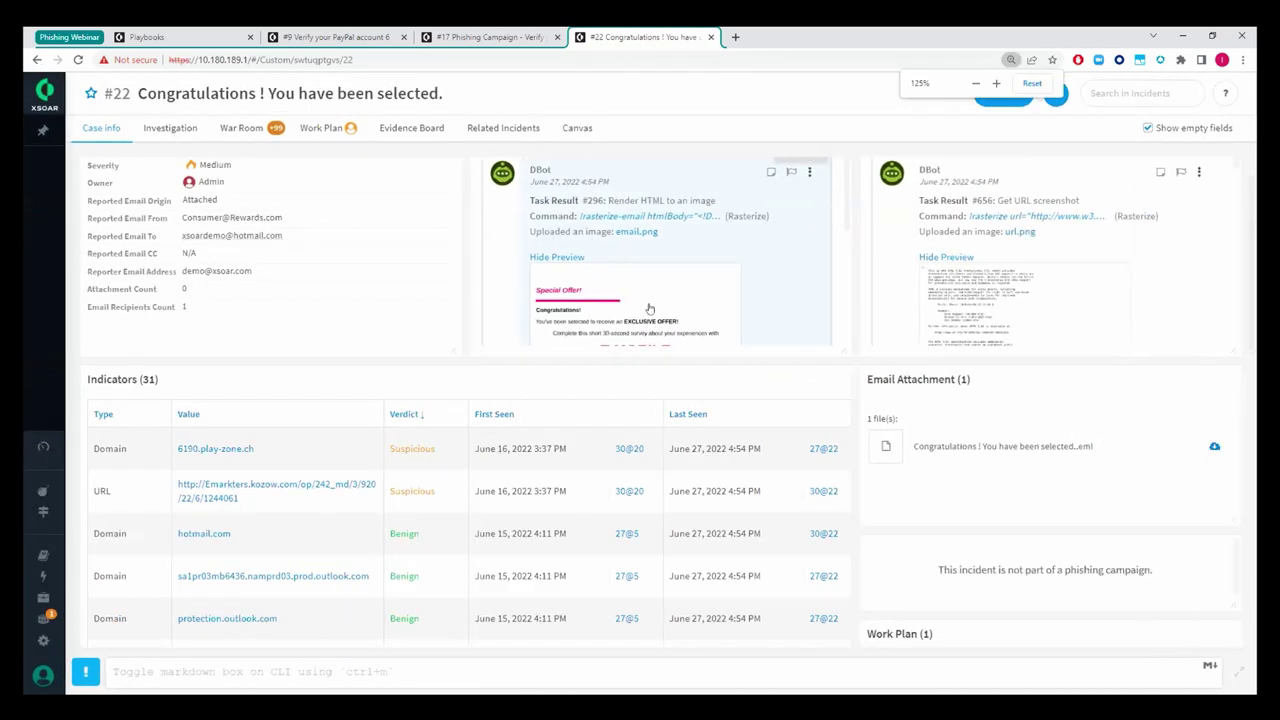
left_click(649, 309)
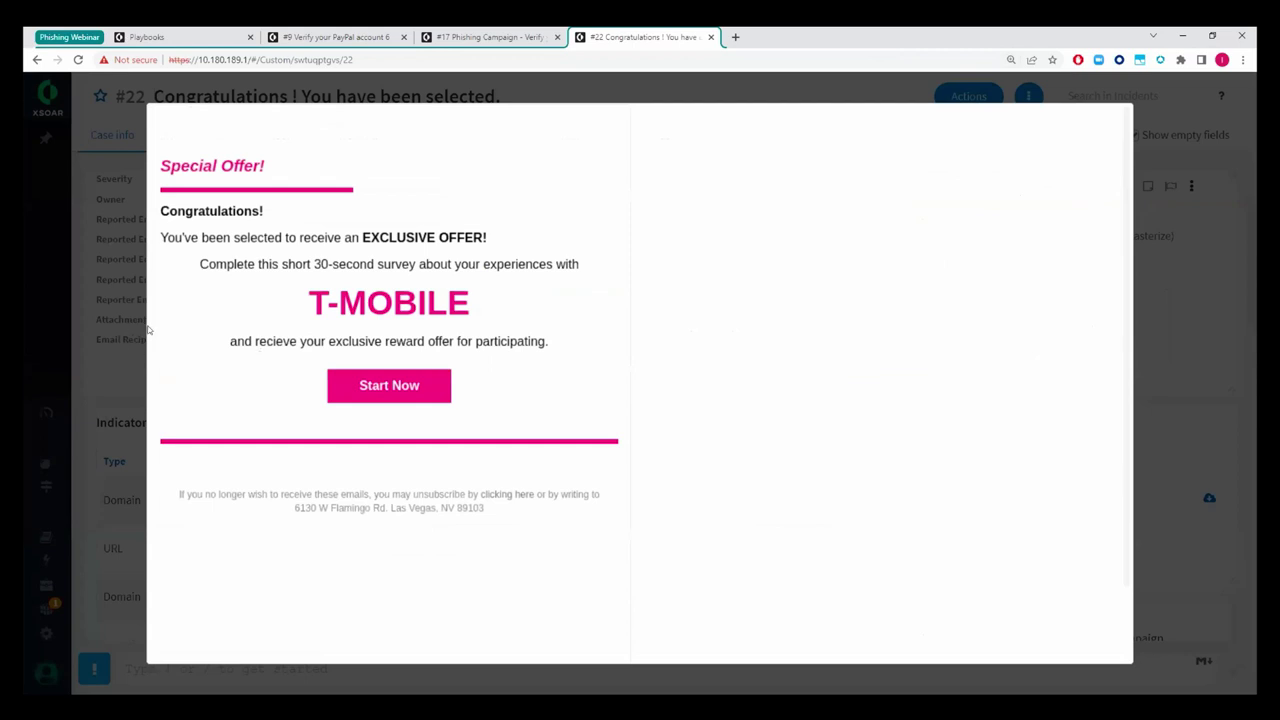
left_click(136, 374)
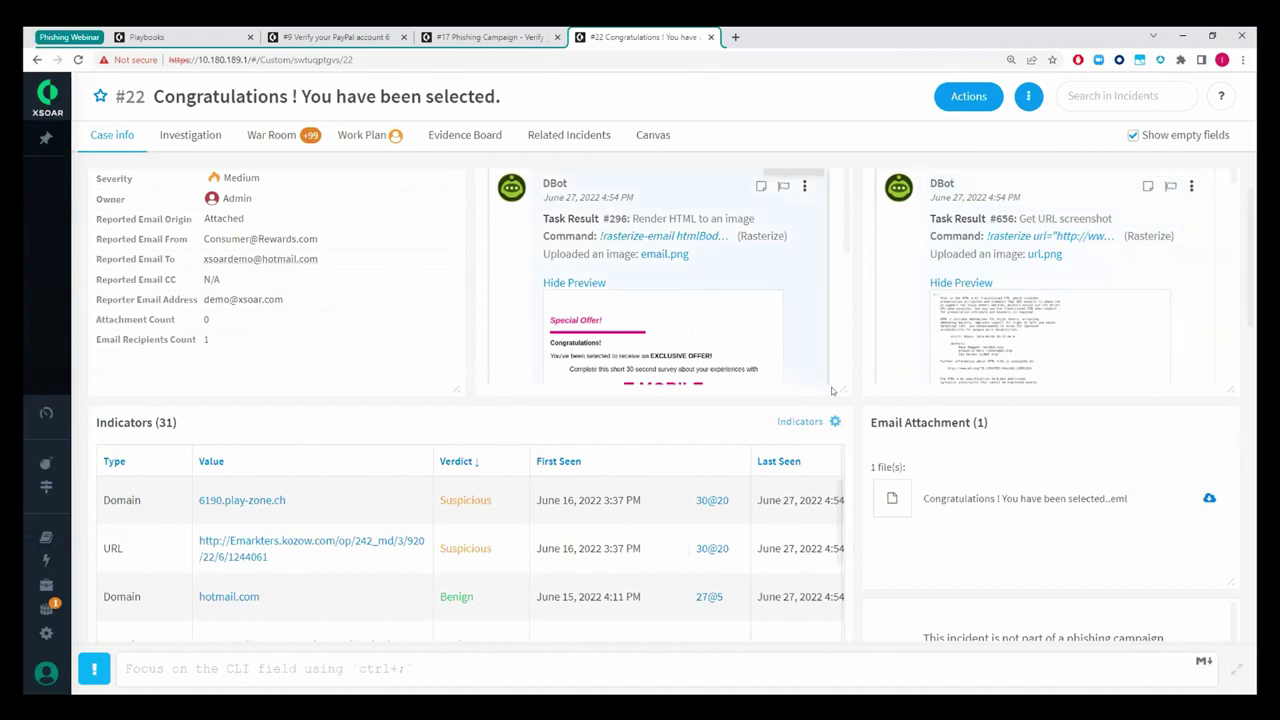
Step: Examine the incident's email attachment and the statement about its phishing campaign membership
scroll(831, 391, "down", 2)
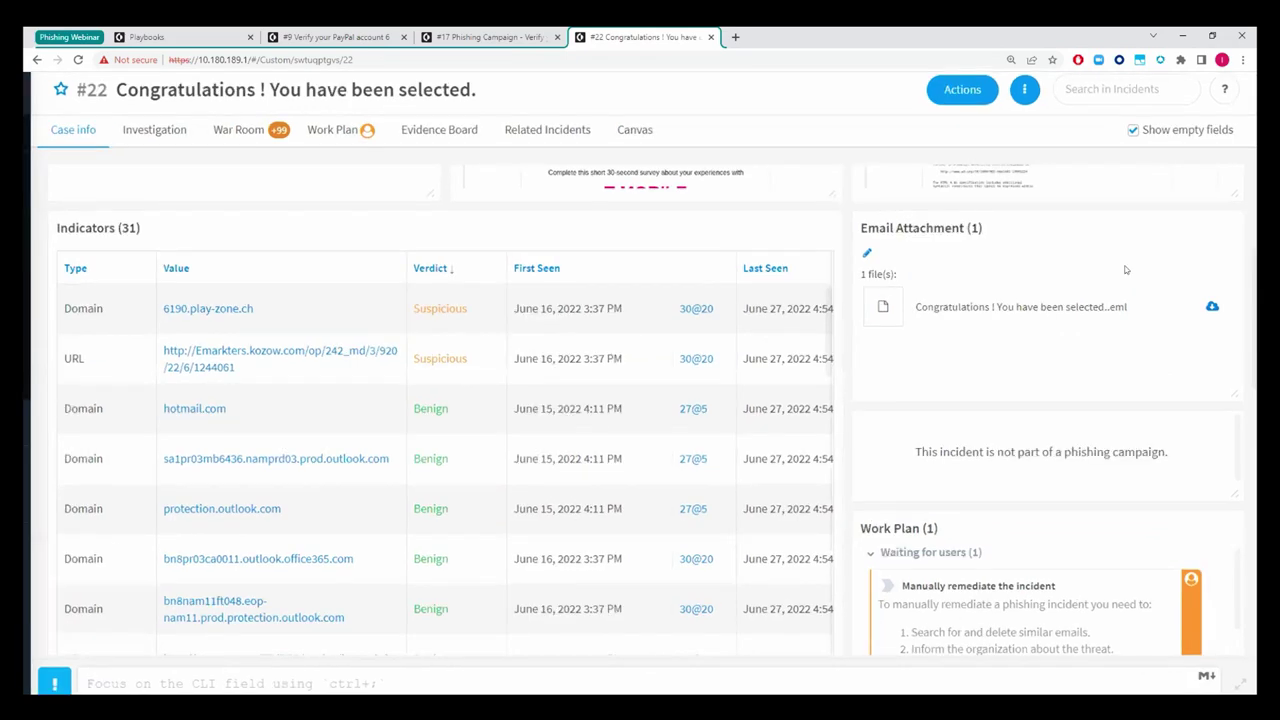
key("ctrl+plus")
key("ctrl+plus")
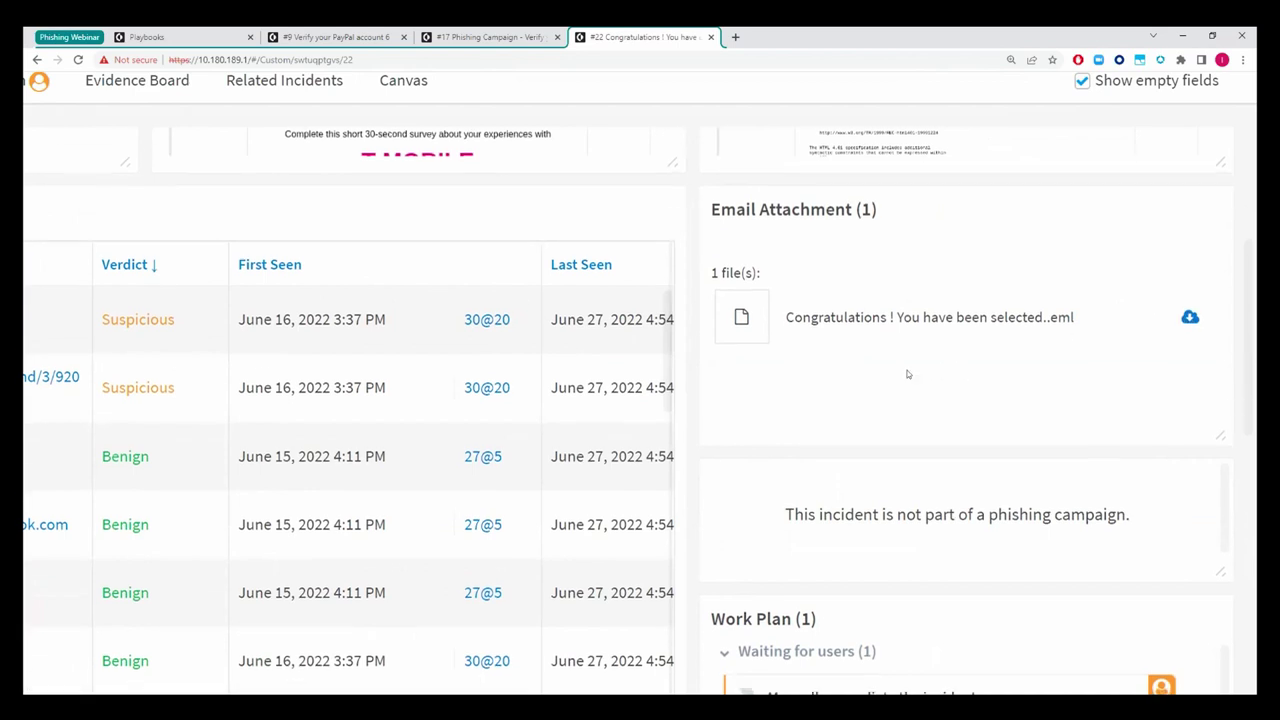
scroll(935, 371, "down", 1)
scroll(970, 380, "down", 1)
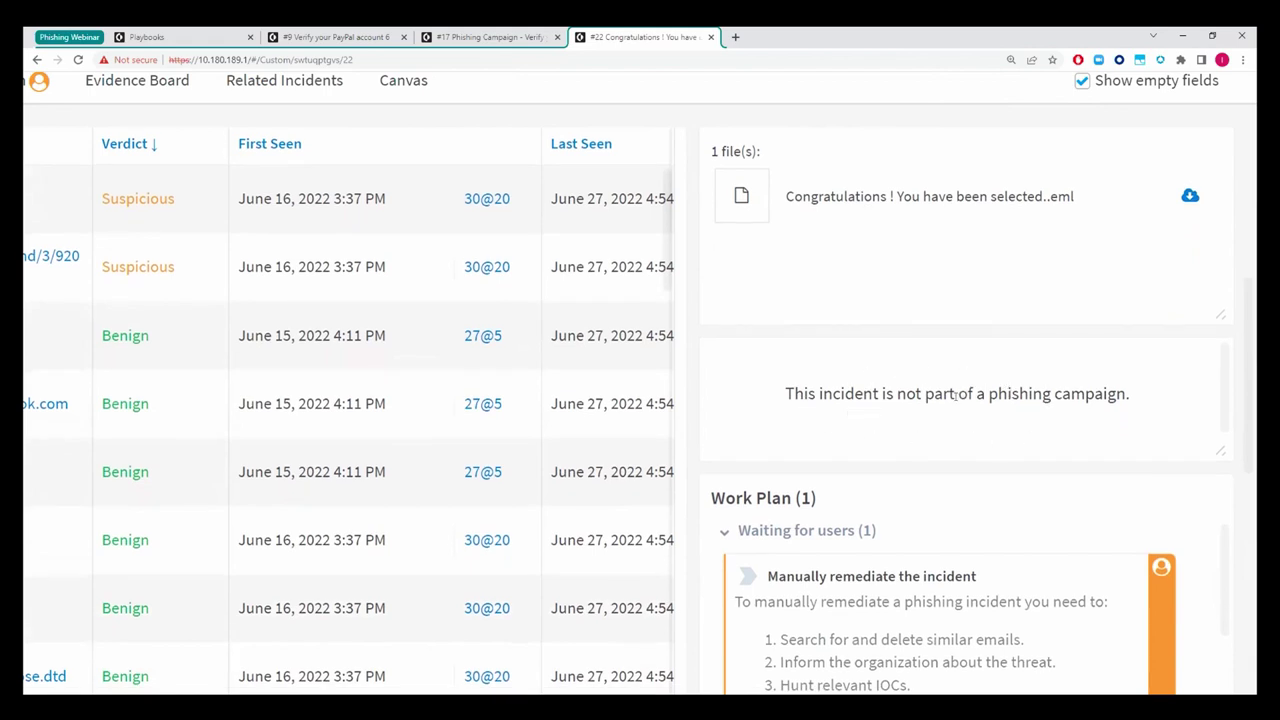
left_click_drag(783, 393, 1158, 397)
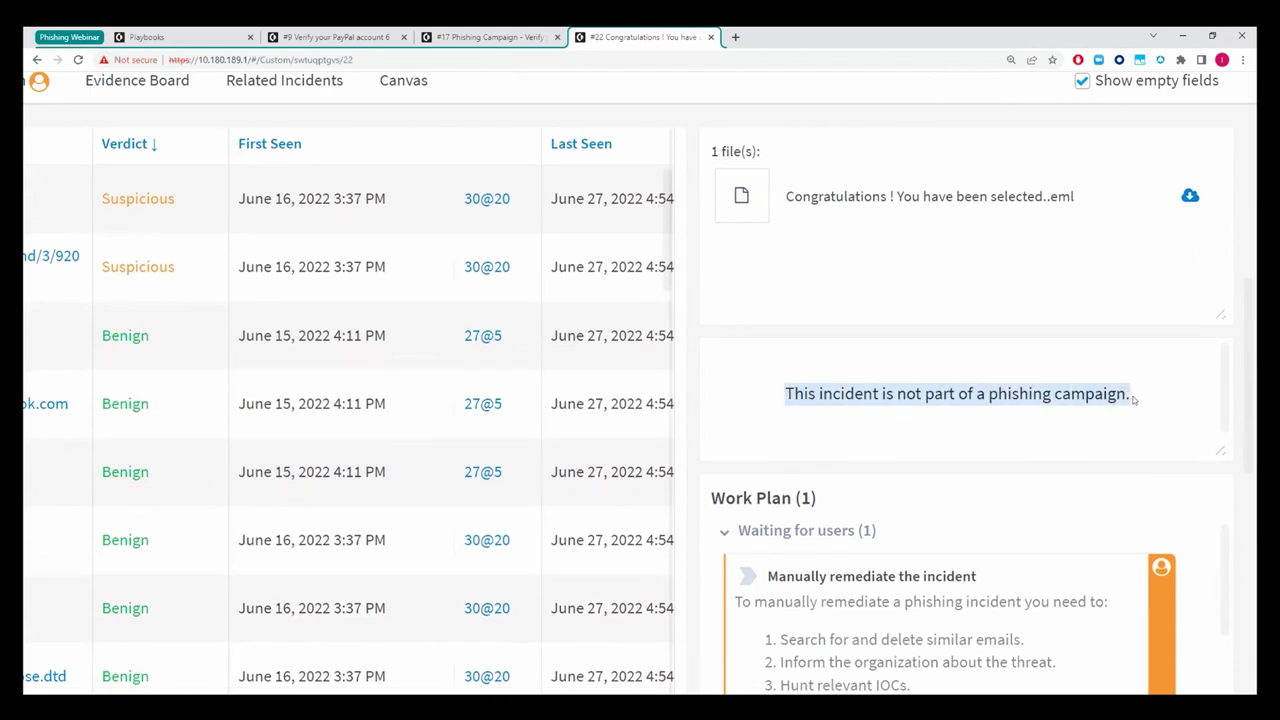
left_click(1124, 393)
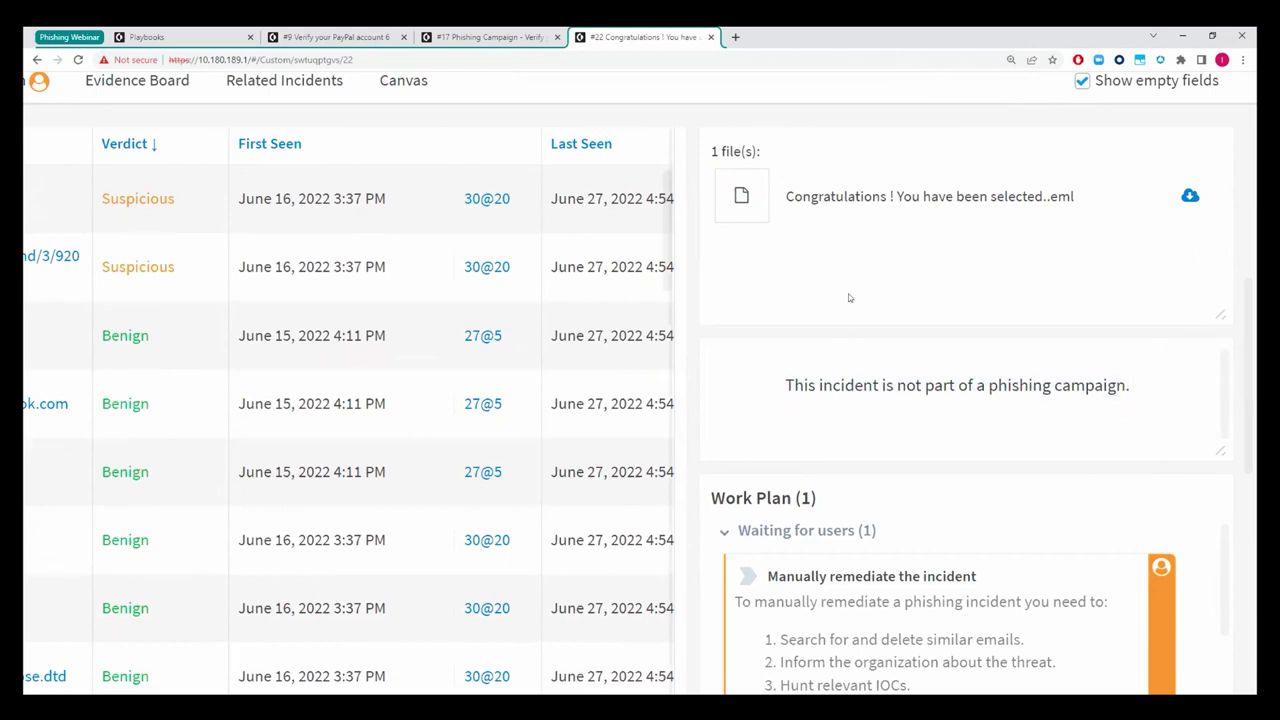
Step: Read the instructions of the manual remediation task waiting for users in the incident's Work Plan section
scroll(748, 372, "down", 3)
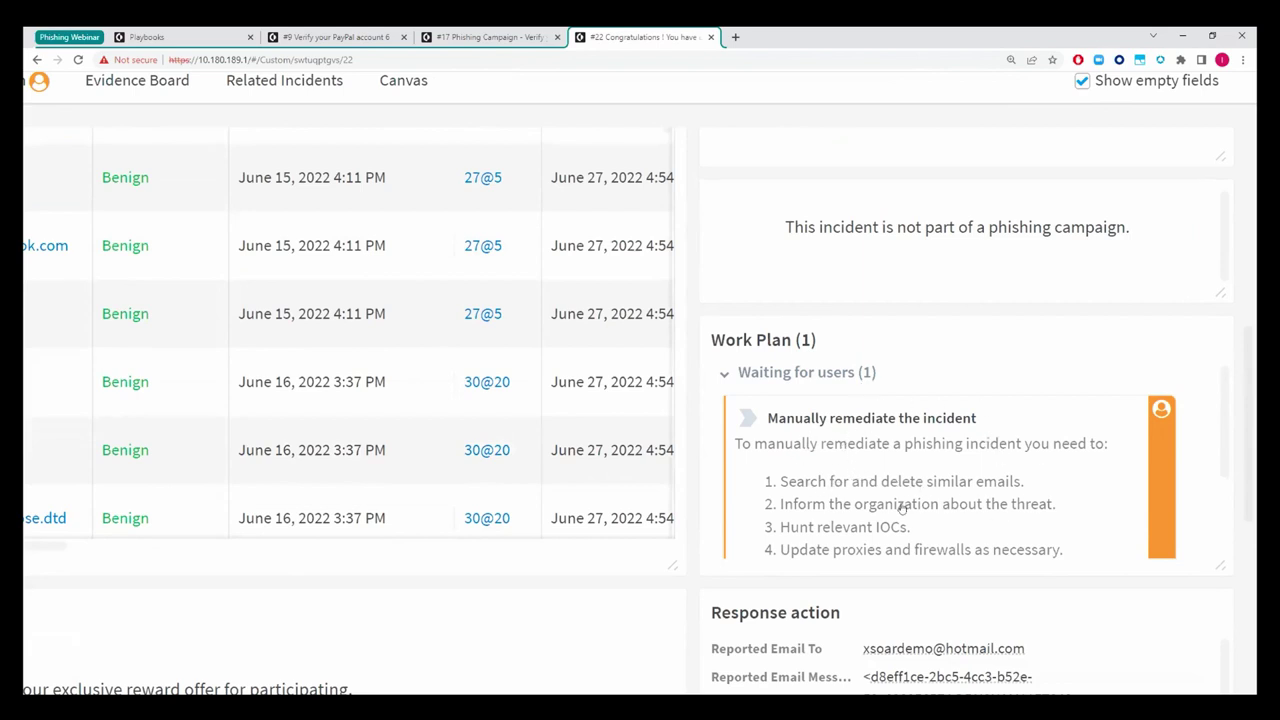
scroll(903, 508, "down", 3, "ctrl")
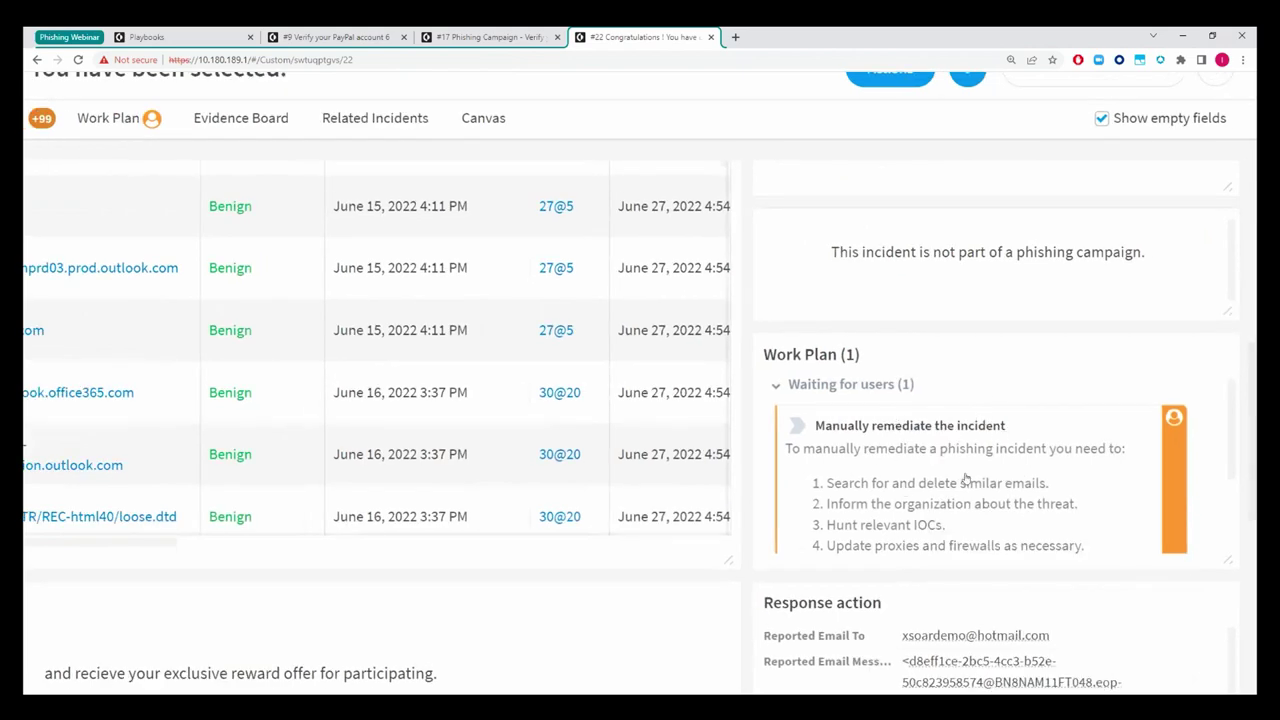
scroll(965, 477, "down", 2, "ctrl")
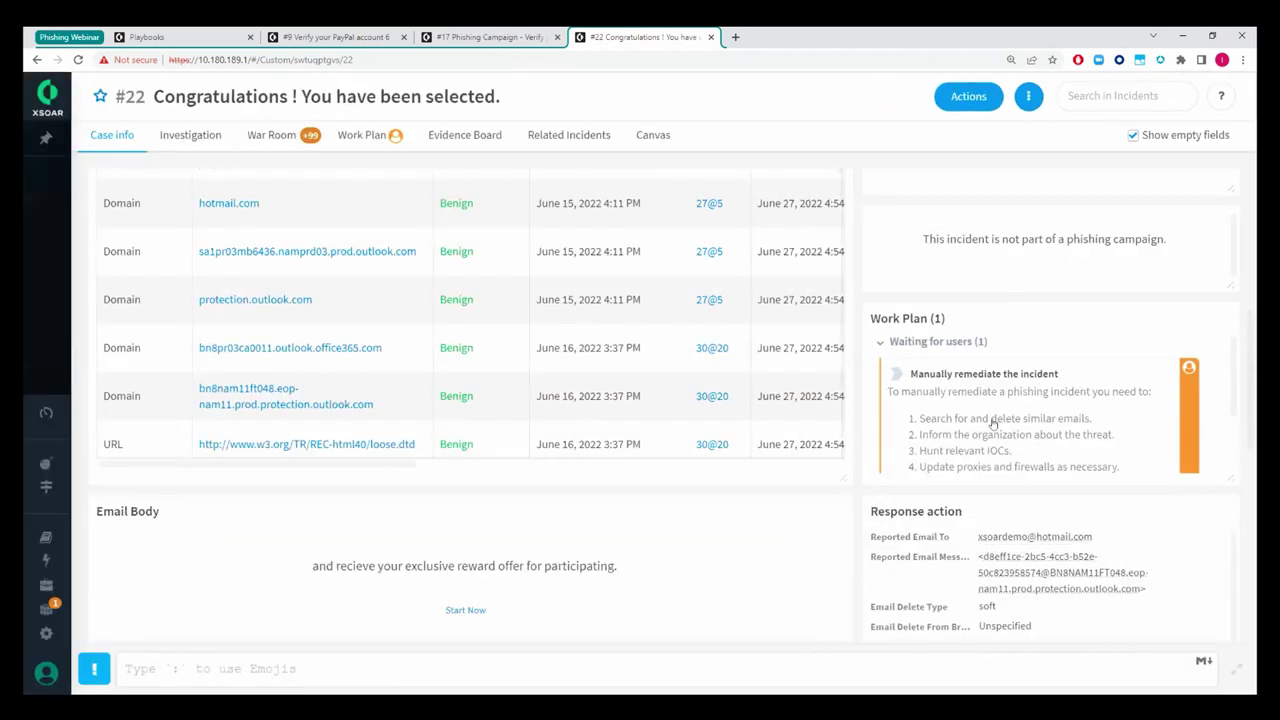
Step: Read through the full Email Body of the reported message, from the Special Offer heading to the unsubscribe footer
scroll(850, 440, "down", 3)
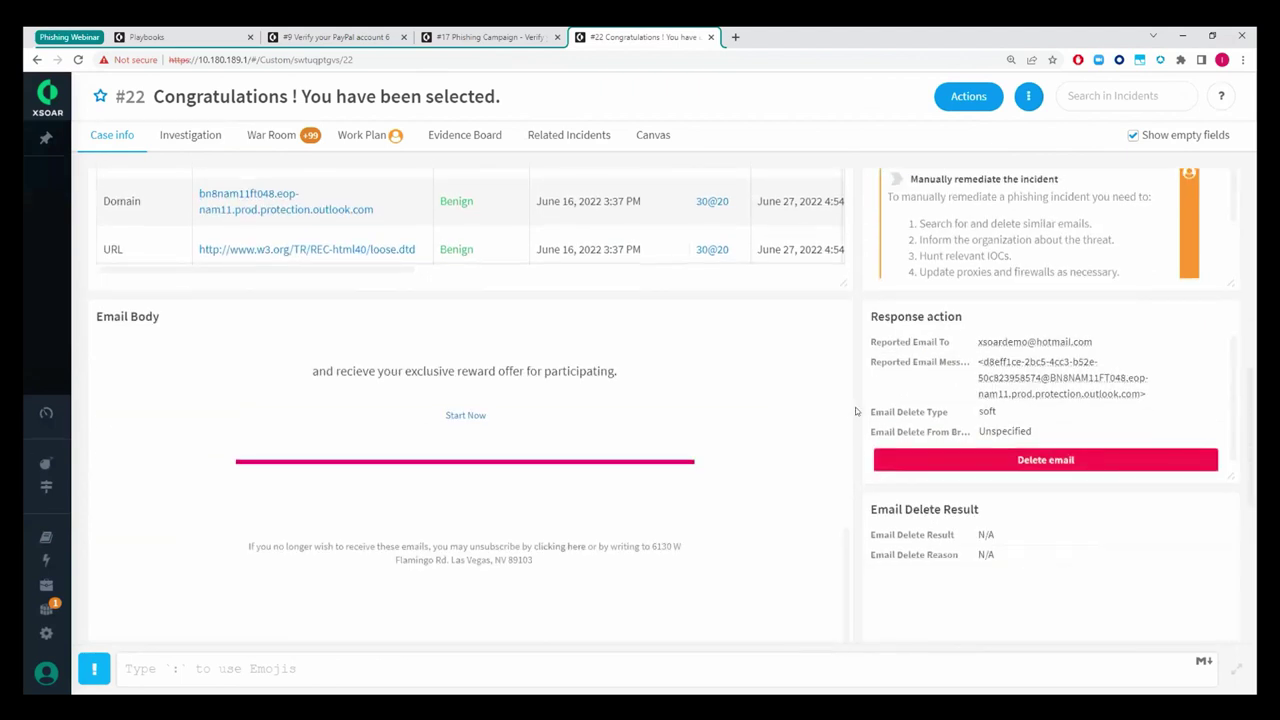
scroll(460, 458, "up", 5)
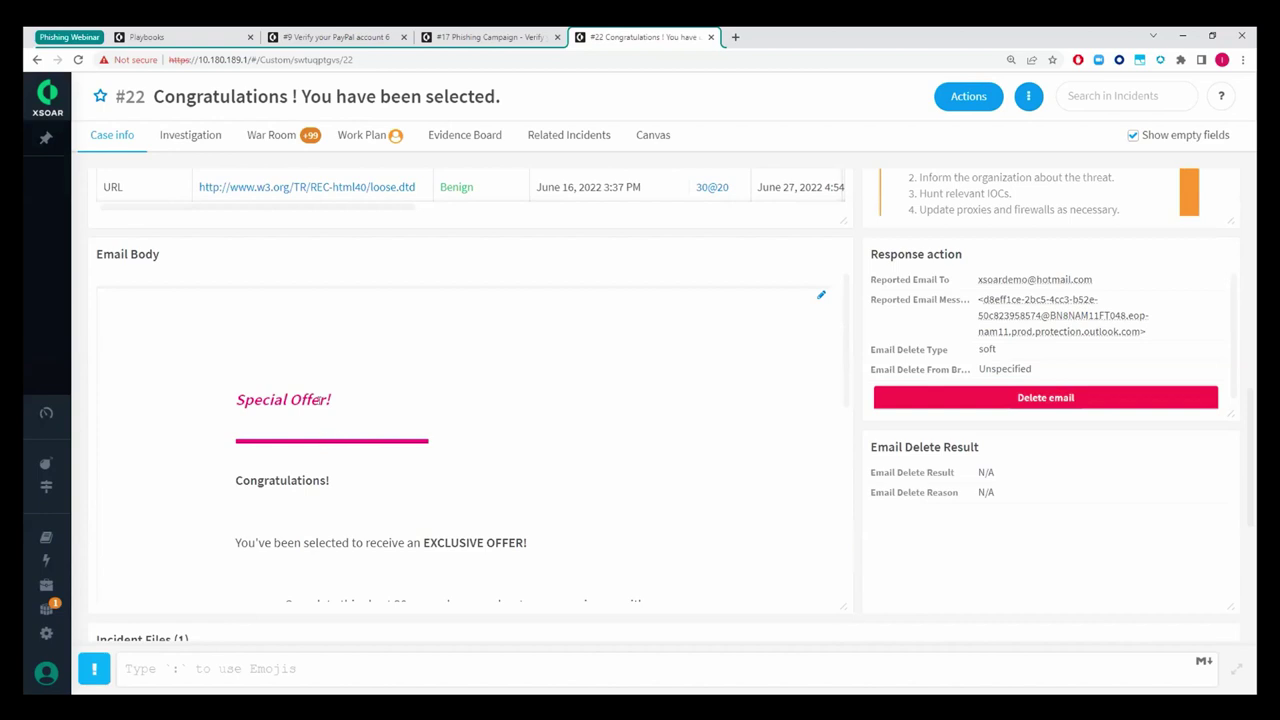
scroll(345, 393, "down", 1)
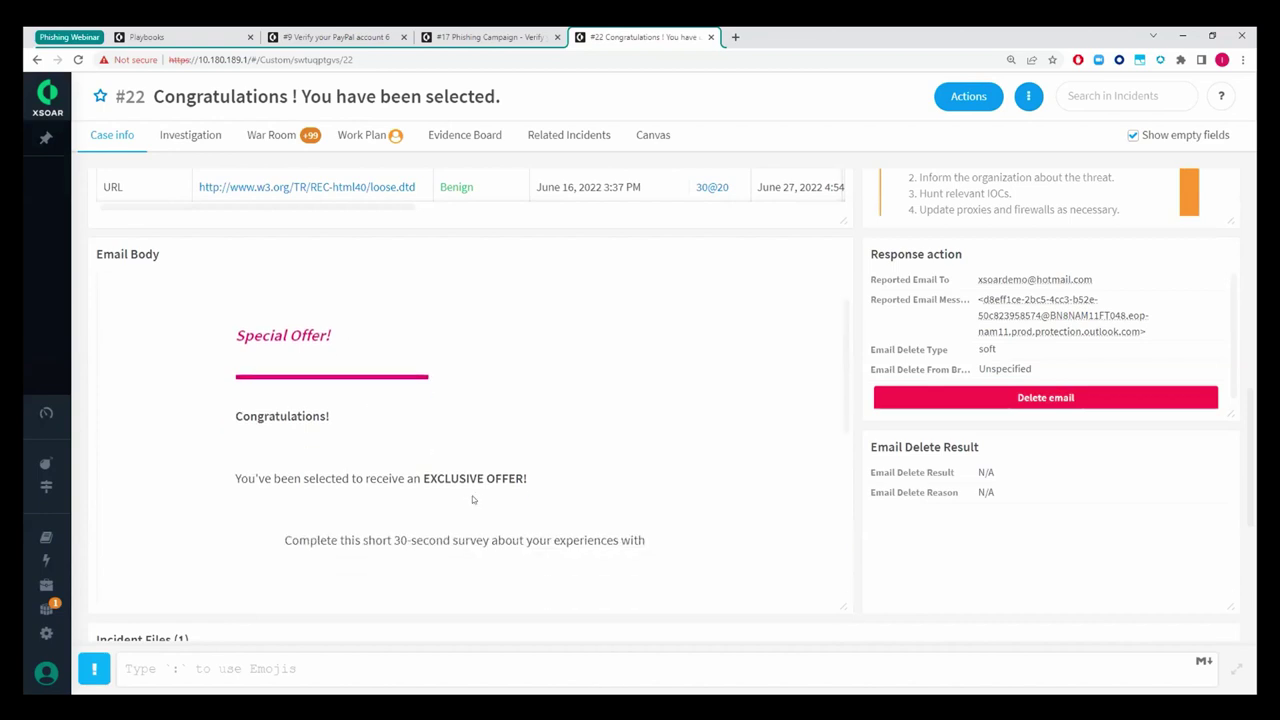
scroll(358, 361, "down", 4)
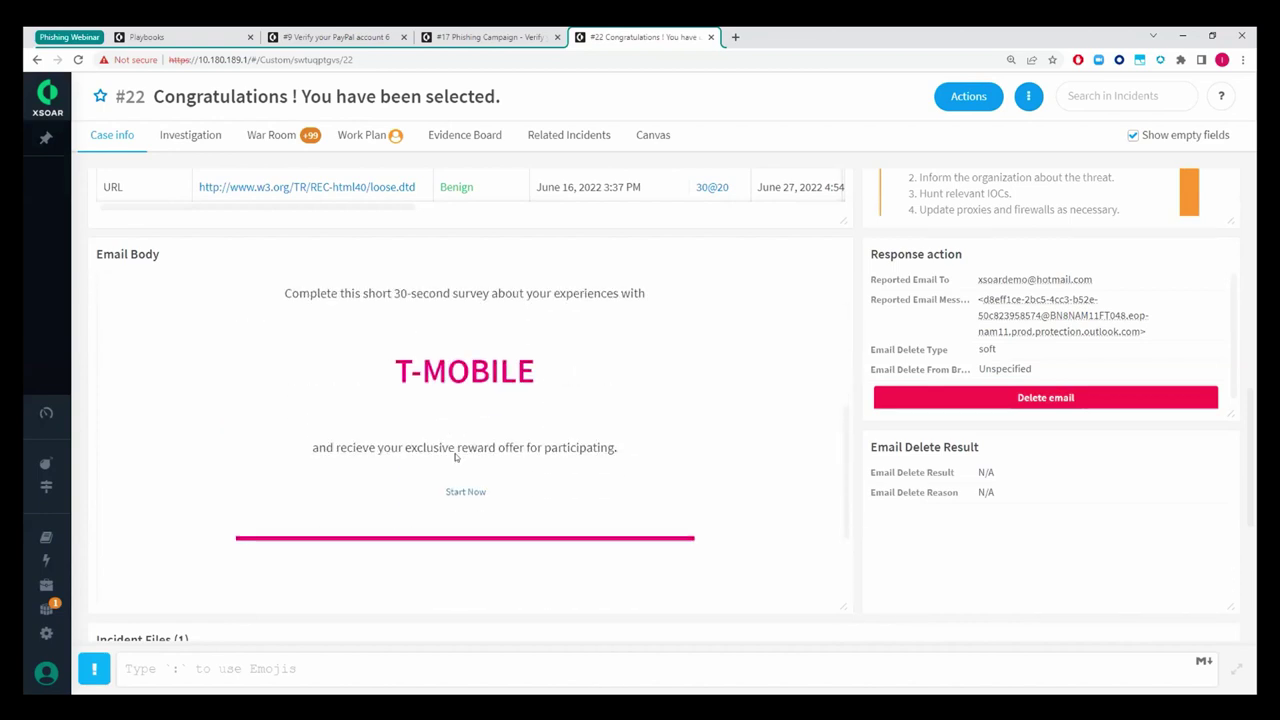
scroll(364, 448, "down", 2)
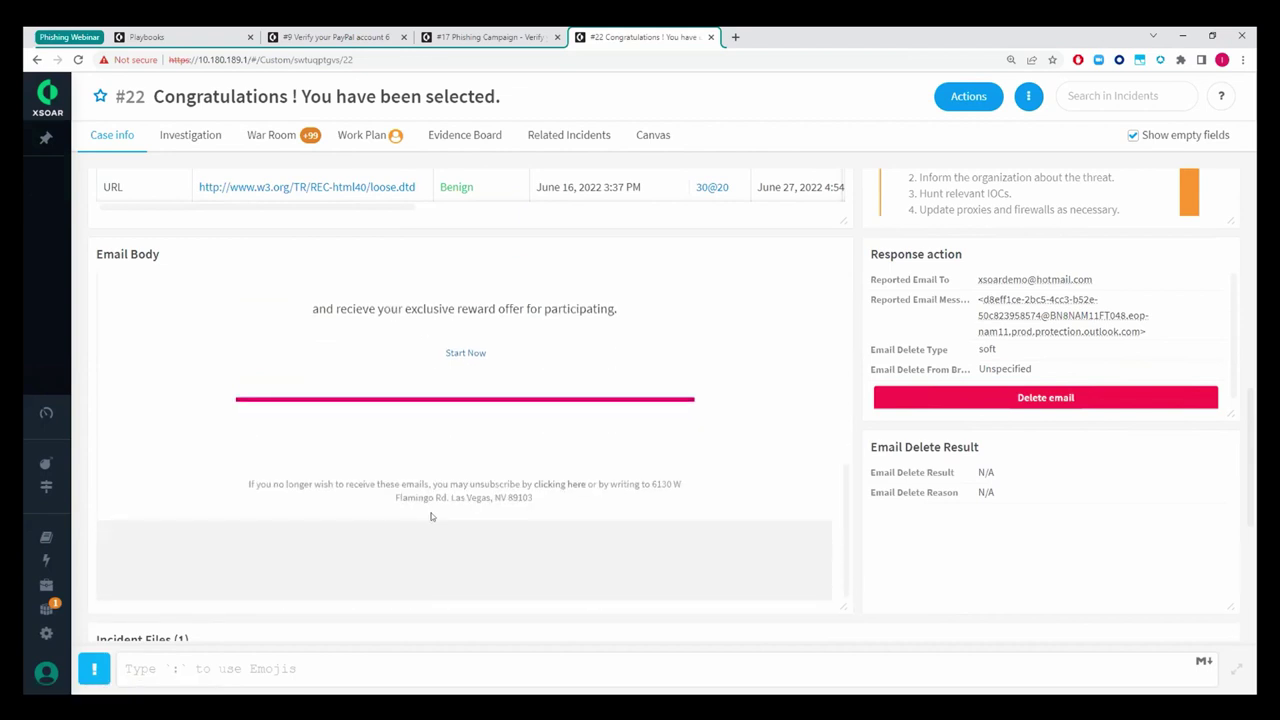
scroll(391, 480, "down", 2)
scroll(534, 386, "up", 3)
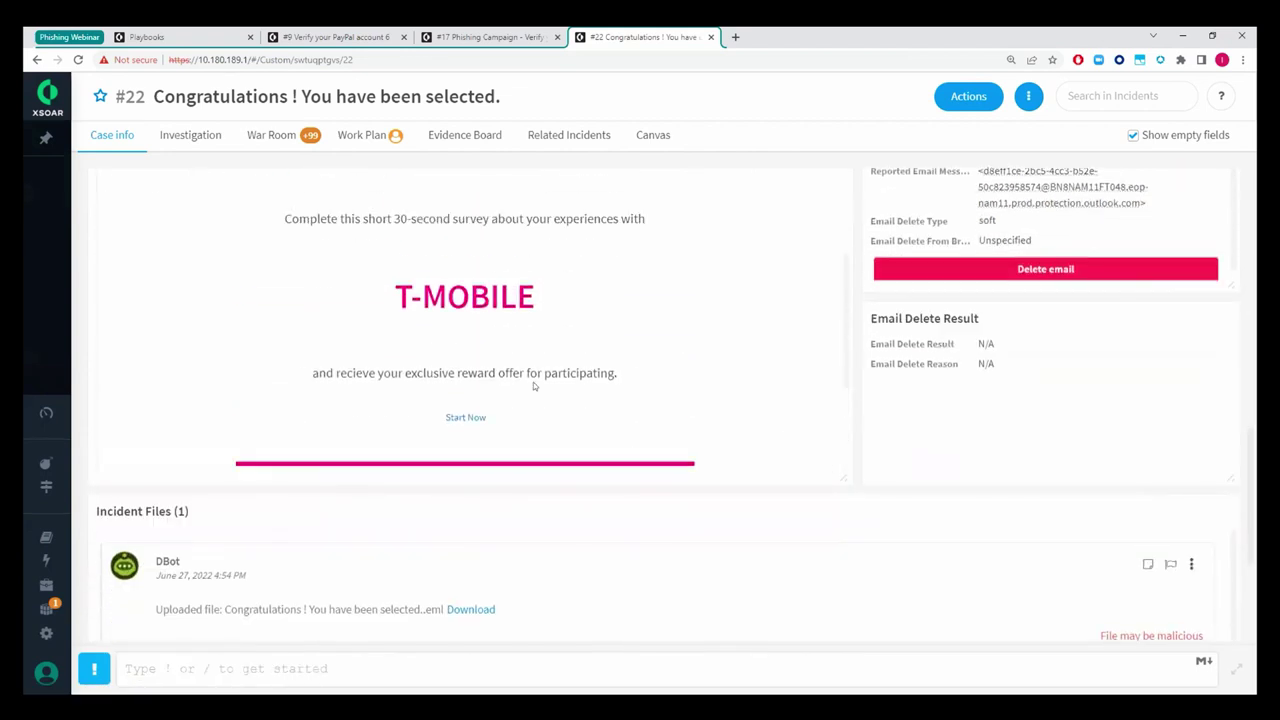
Step: Examine the reported email's recipient and message ID in the incident's Response action section
scroll(855, 545, "up", 1)
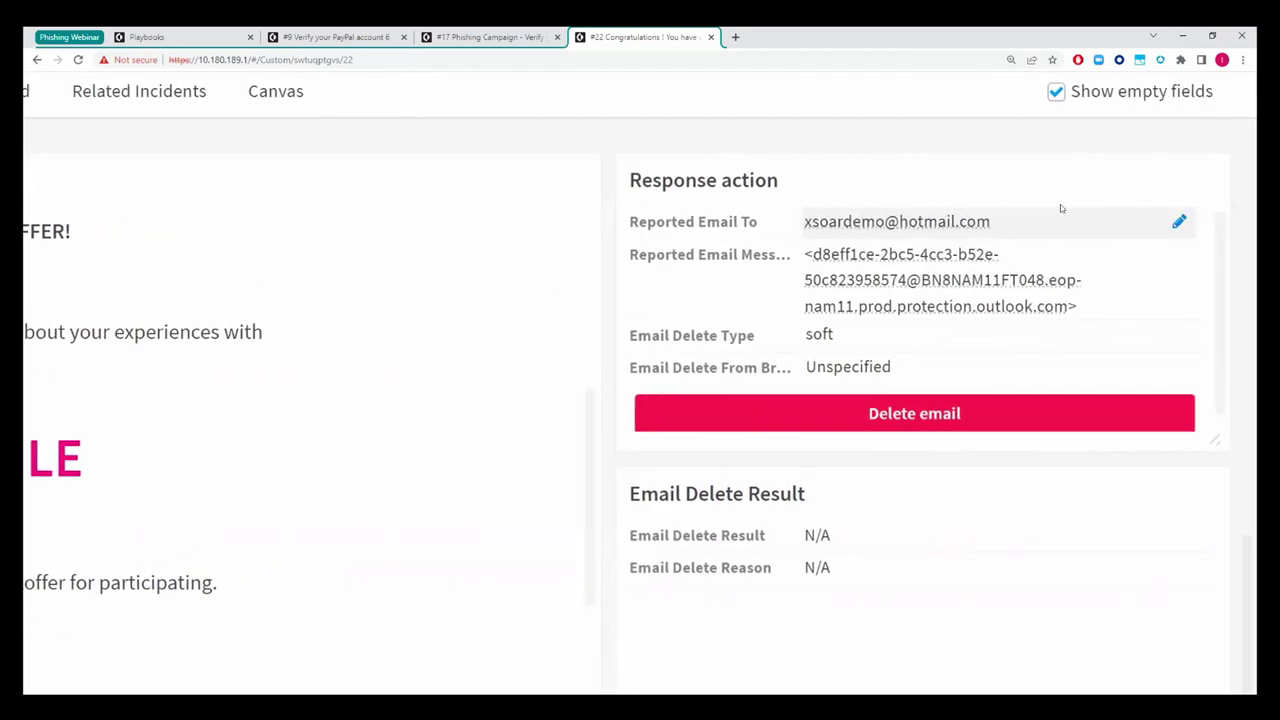
scroll(1054, 218, "up", 5)
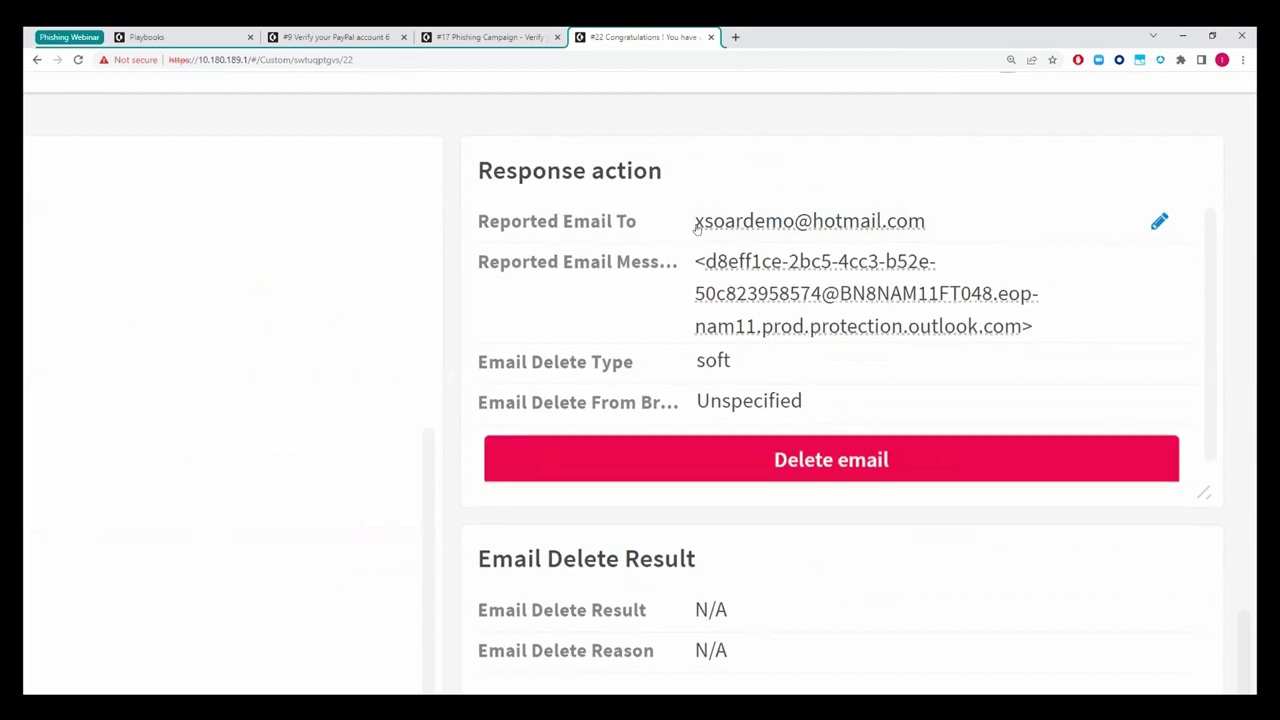
left_click_drag(694, 221, 922, 221)
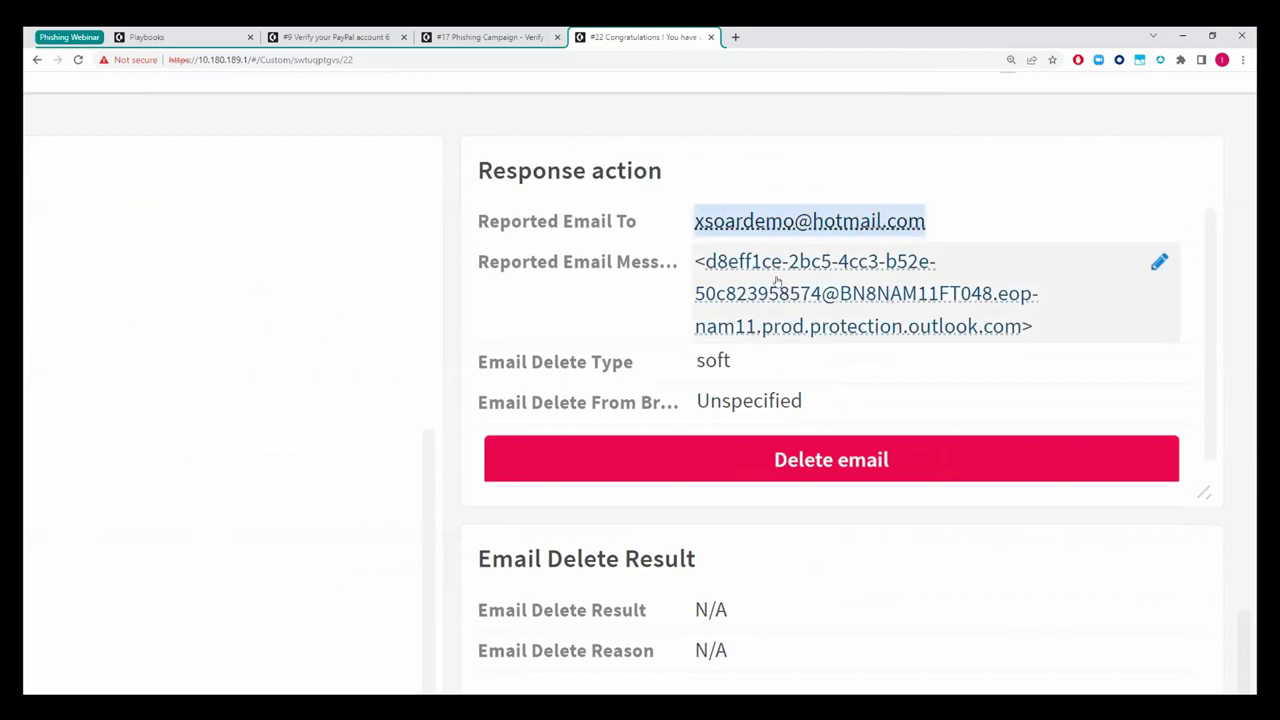
left_click(626, 310)
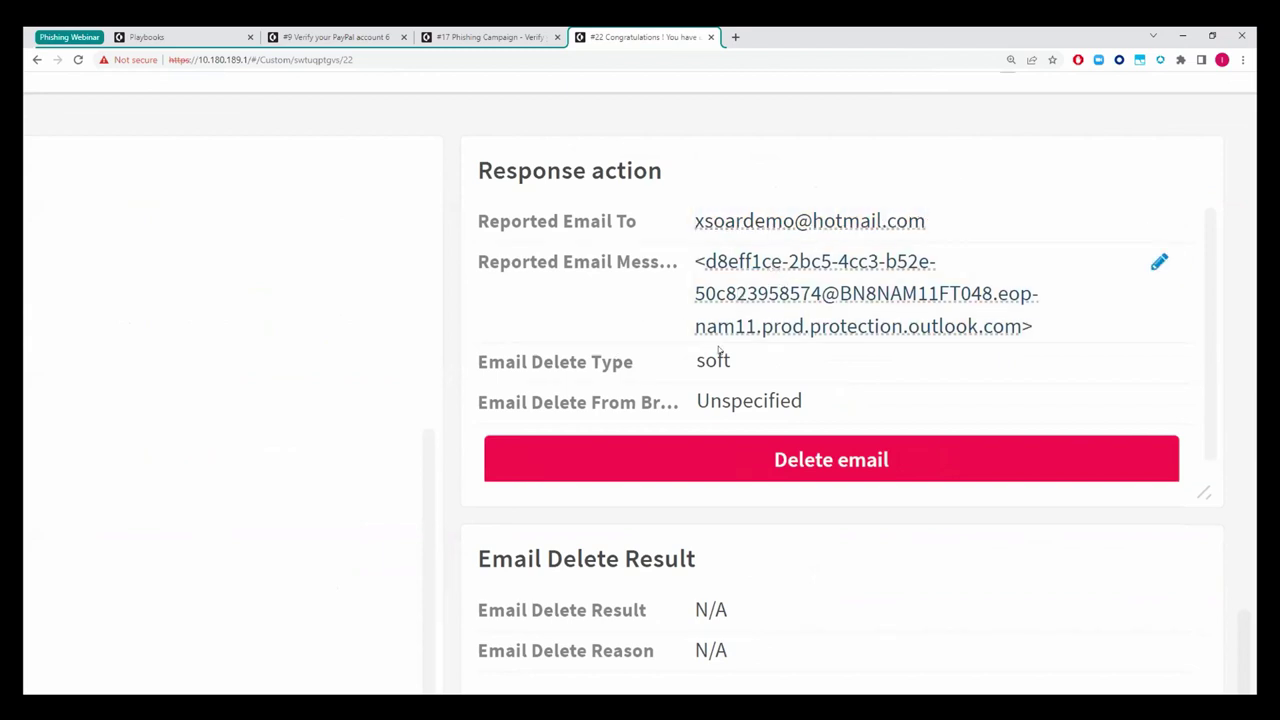
Step: Review the choices offered for Email Delete Type and Email Delete From Brand without selecting a different option
left_click(752, 362)
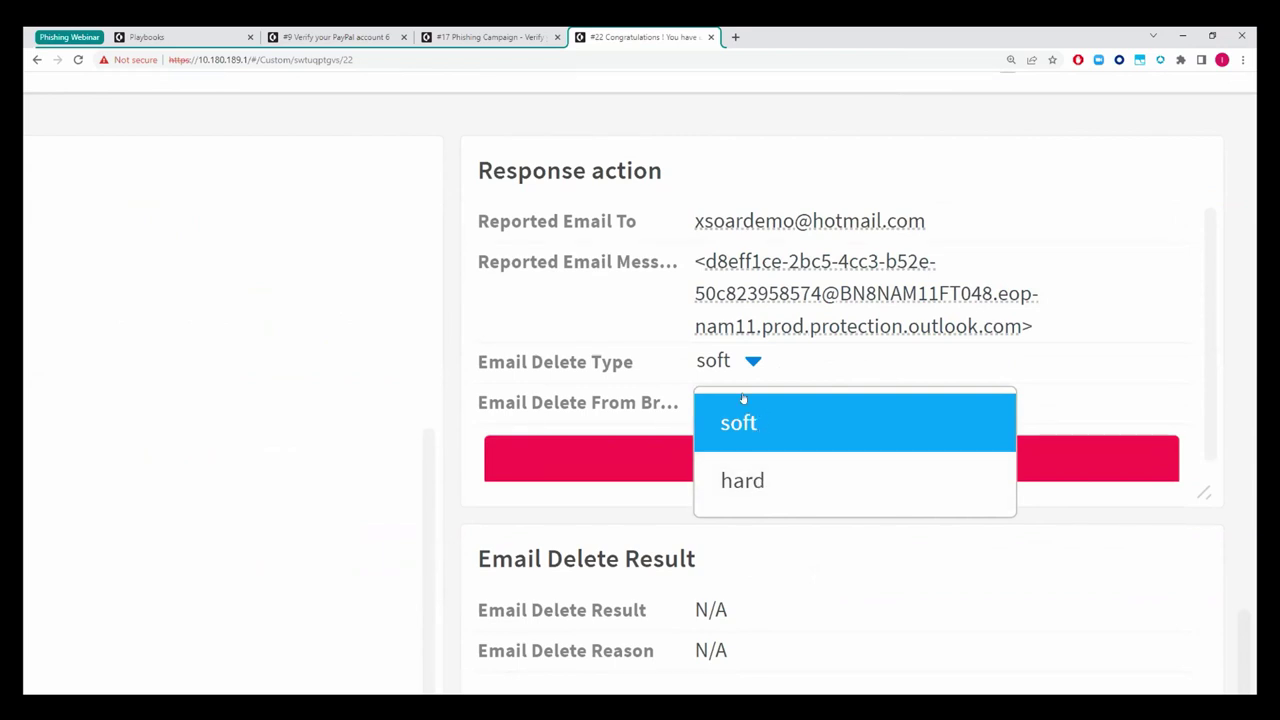
left_click(752, 358)
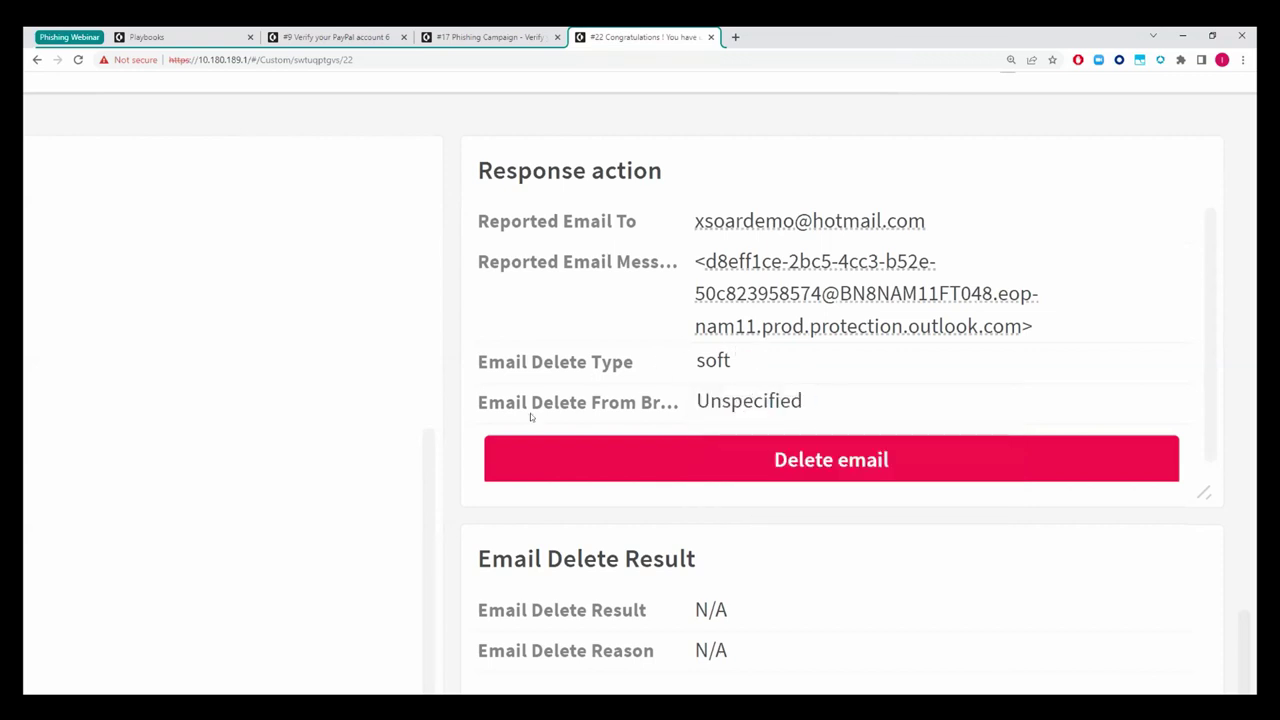
left_click(812, 399)
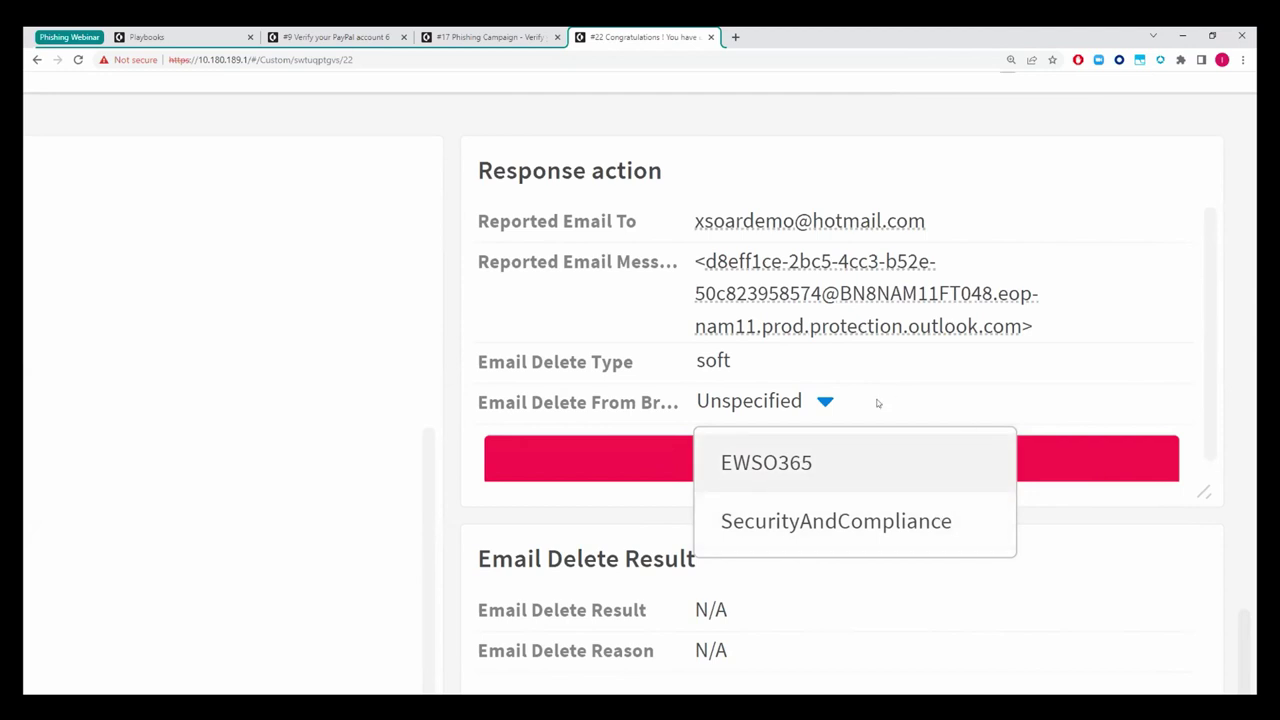
left_click(829, 405)
left_click(781, 432)
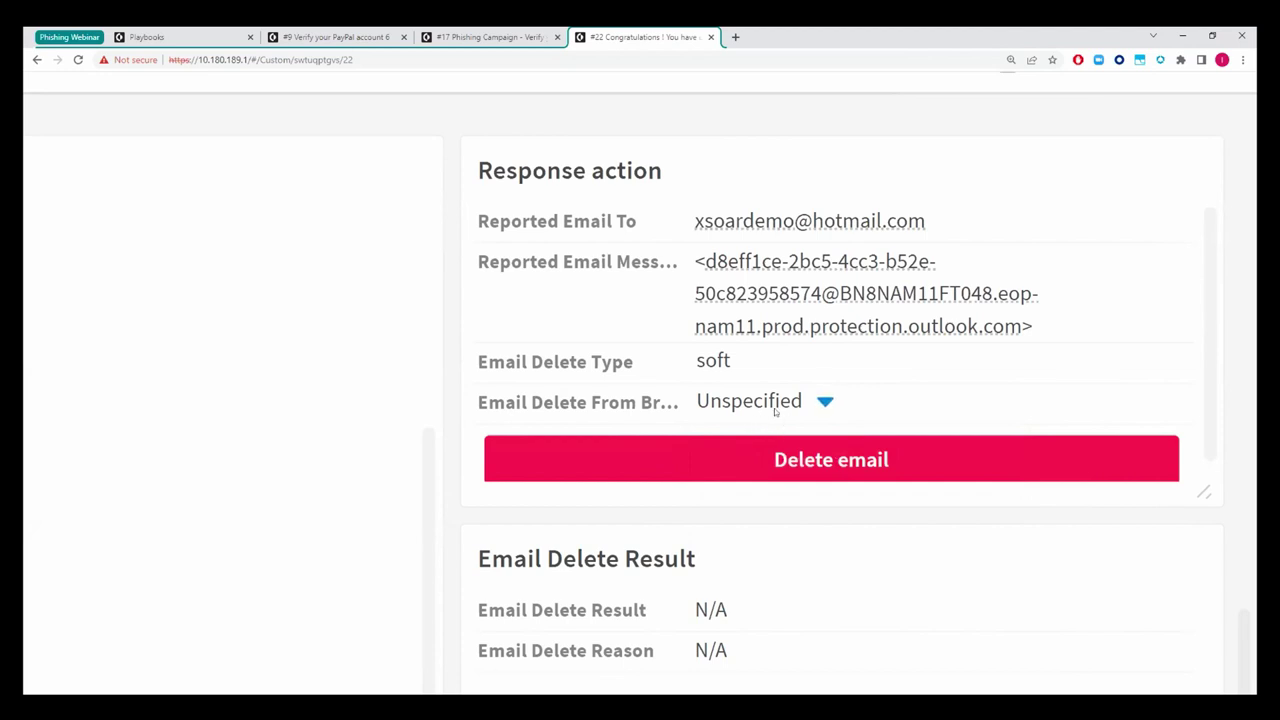
Step: Check the result and reason fields in the Email Delete Result section
scroll(741, 443, "down", 1)
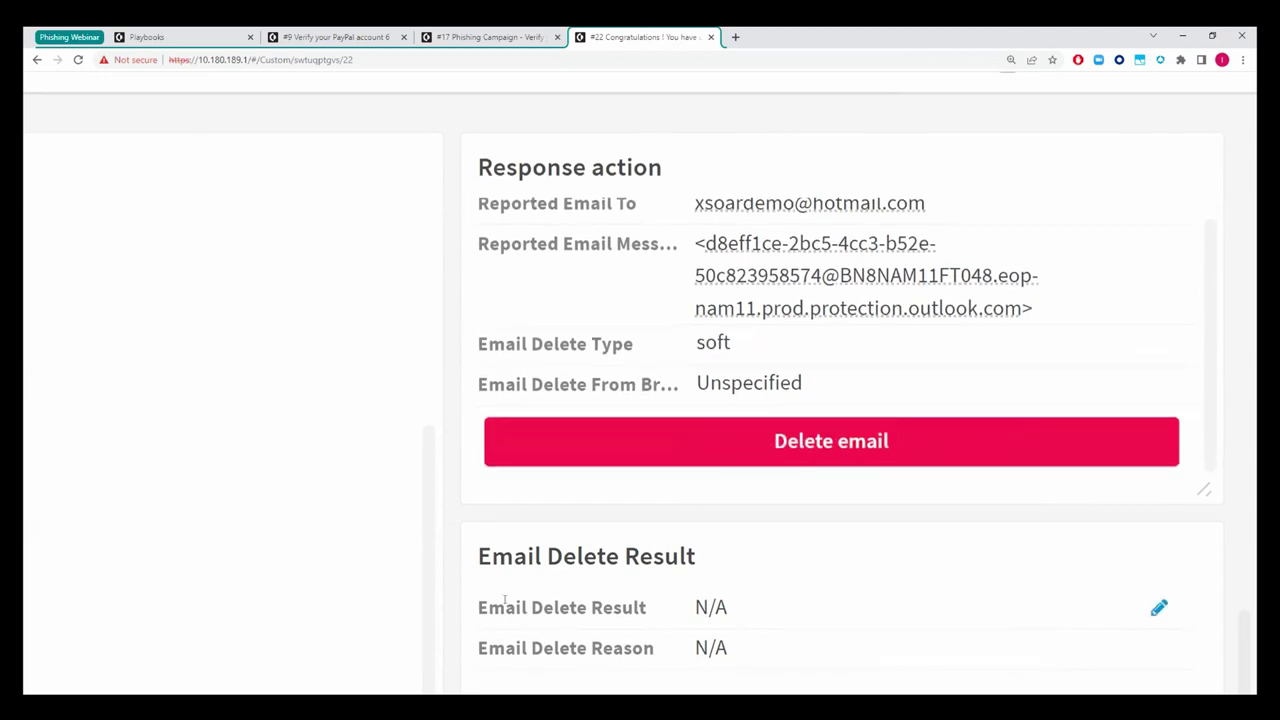
scroll(1160, 606, "down", 2)
left_click_drag(480, 417, 746, 372)
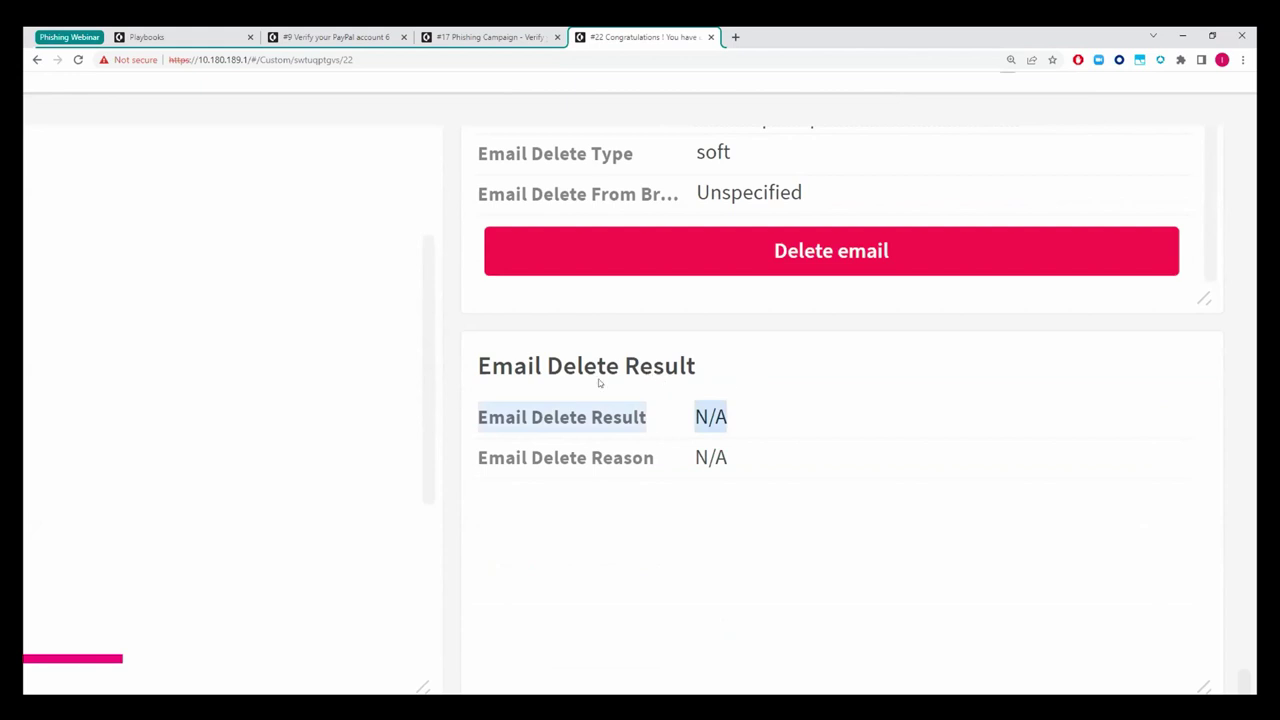
left_click(600, 410)
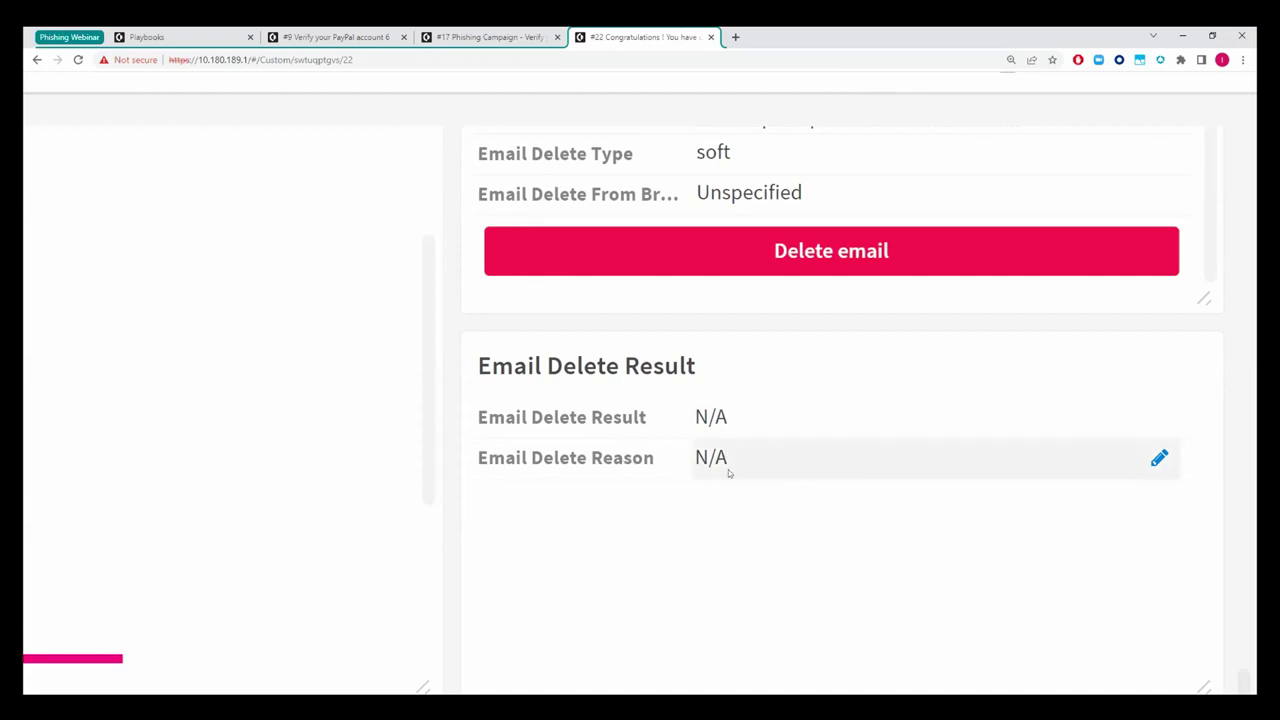
key("ctrl+0")
Step: Read the uploaded .eml file's properties and hashes in the Incident Files section
scroll(844, 300, "down", 3)
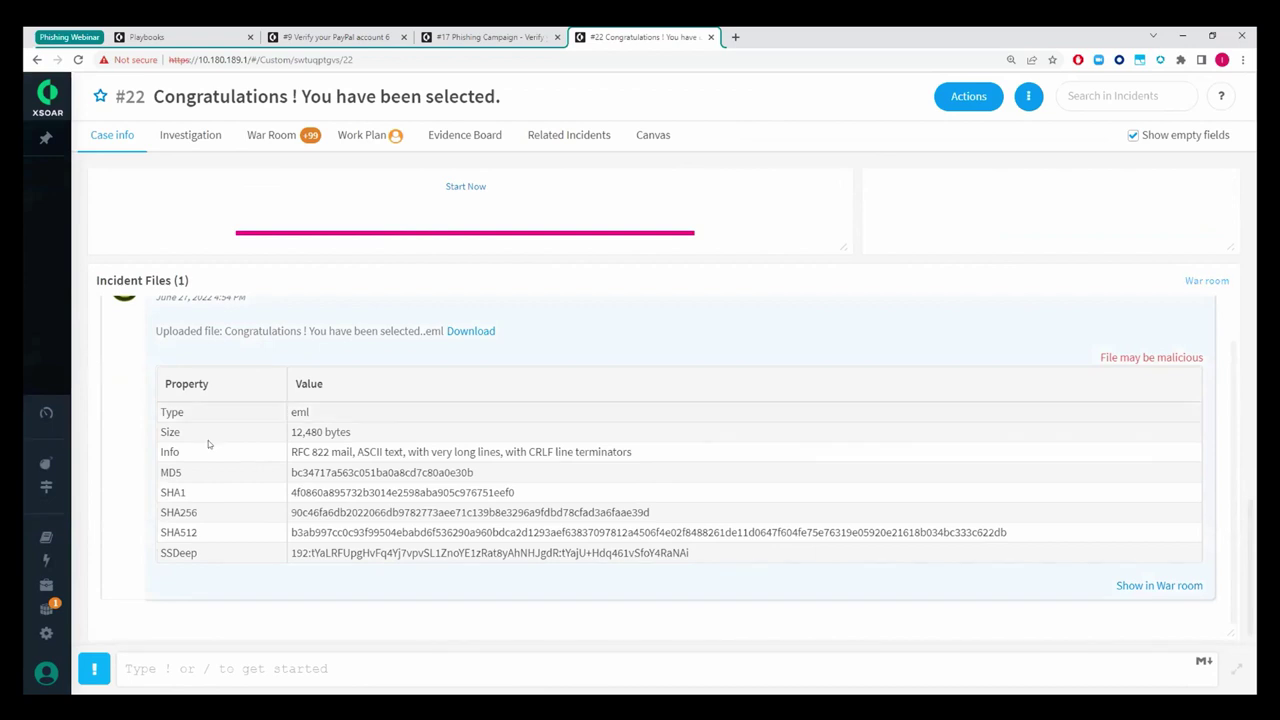
scroll(284, 477, "up", 1)
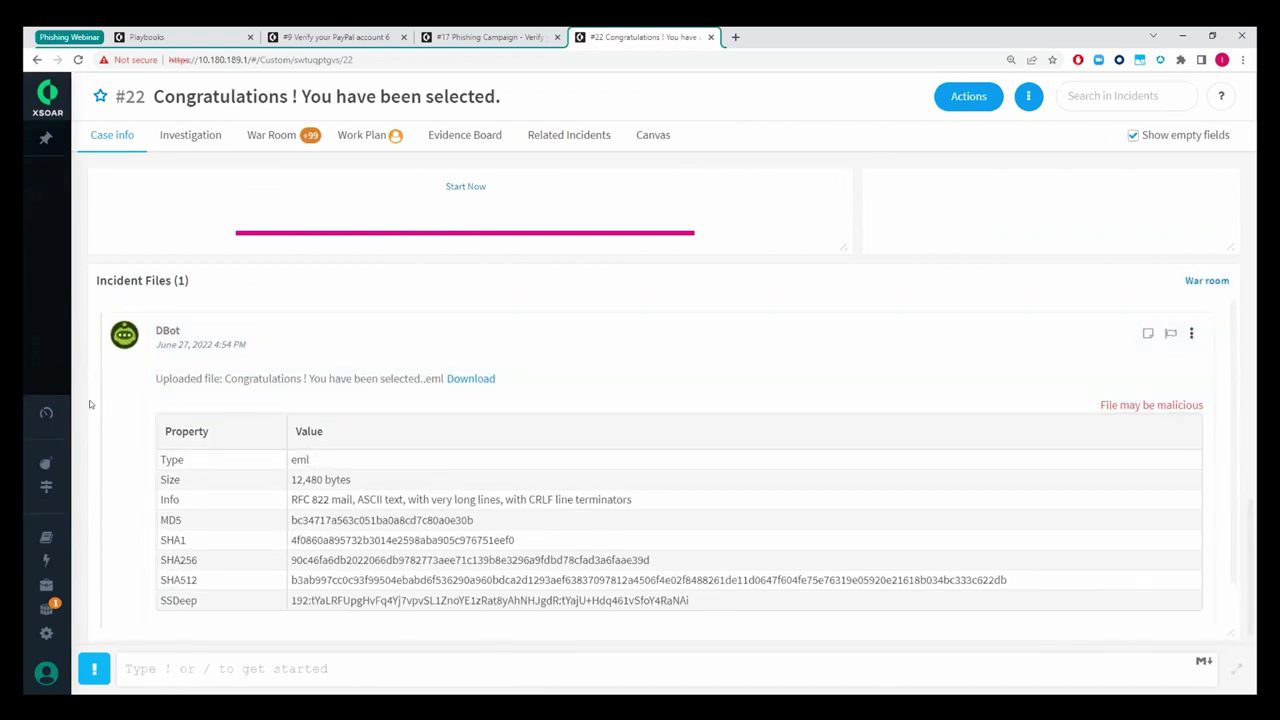
scroll(240, 440, "down", 1)
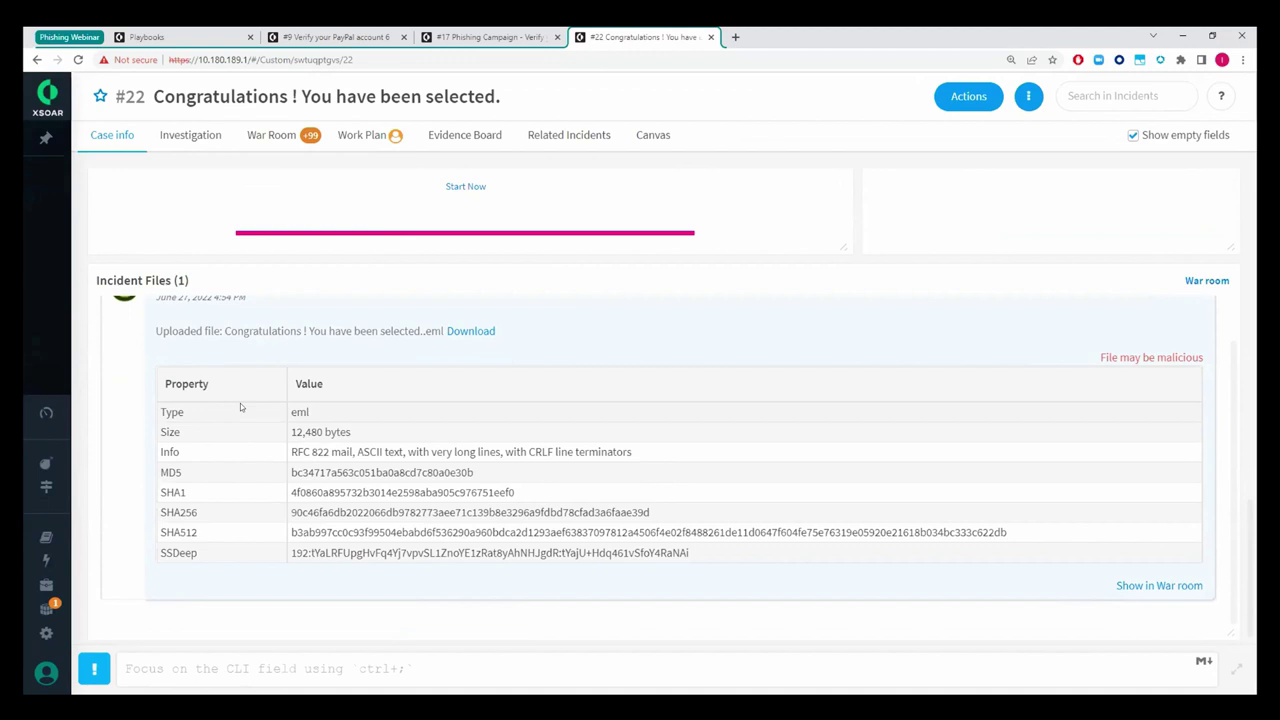
Step: Open the incident's Investigation page and look through the Email Headers extracted from the original email
scroll(81, 340, "up", 15)
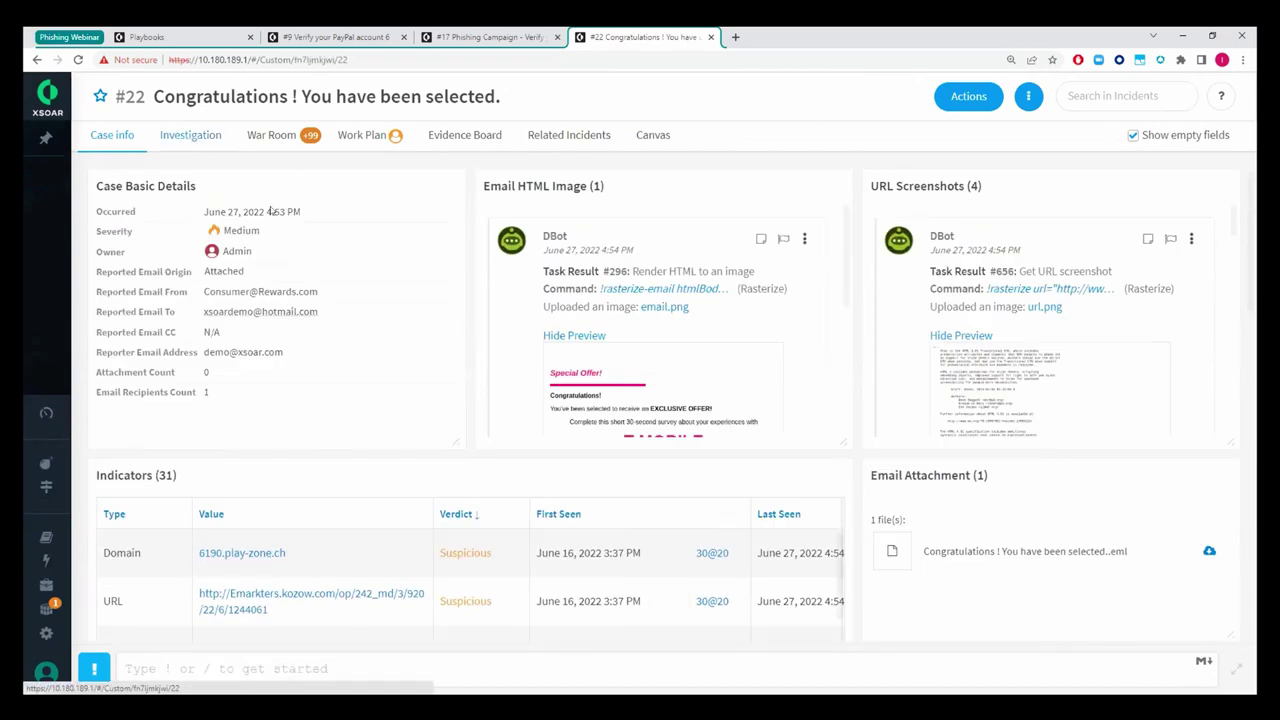
left_click(190, 134)
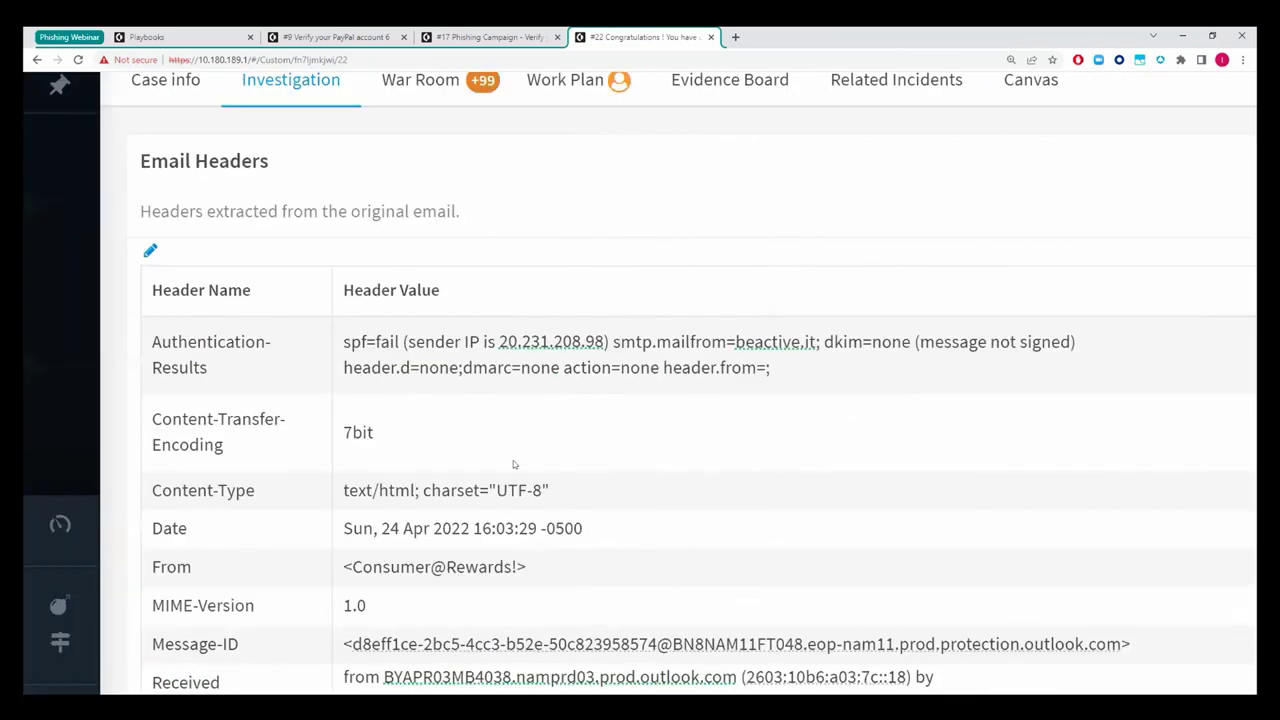
scroll(513, 460, "down", 1)
scroll(503, 460, "down", 2)
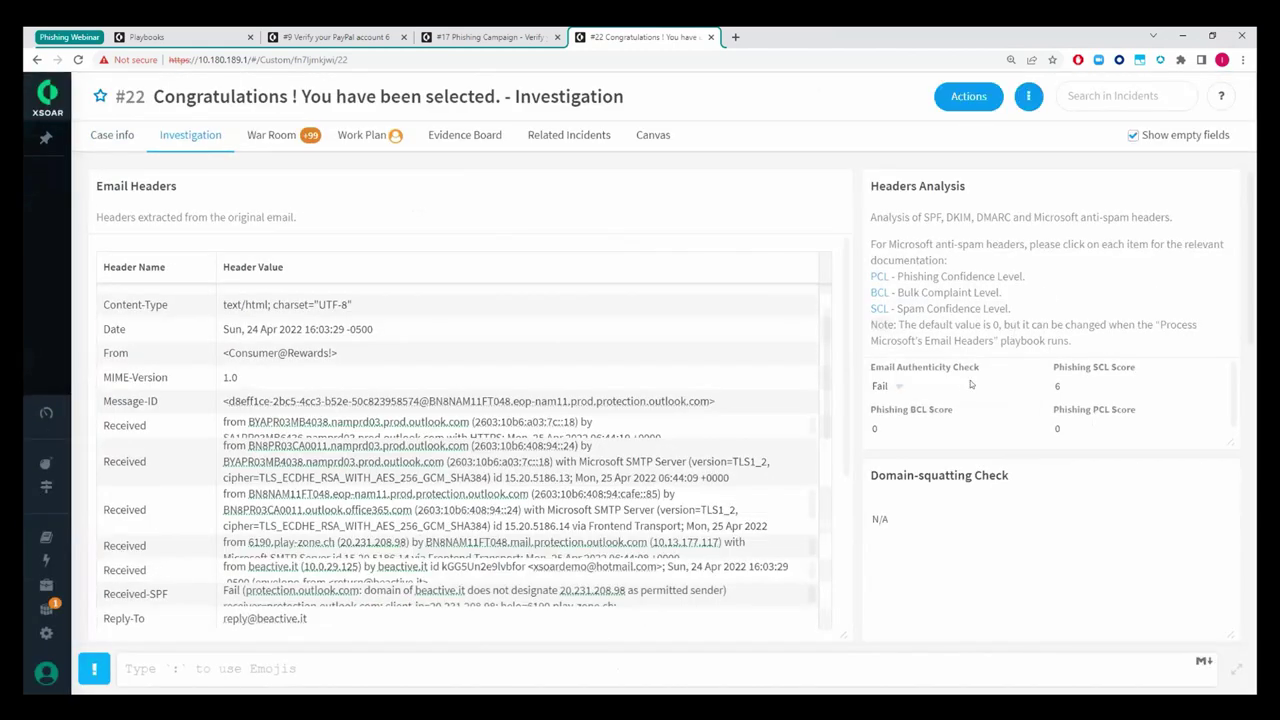
Step: Examine the Headers Analysis section, including the Email Authenticity Check and the Phishing SCL, BCL and PCL scores
scroll(1105, 346, "up", 5)
scroll(768, 368, "down", 3)
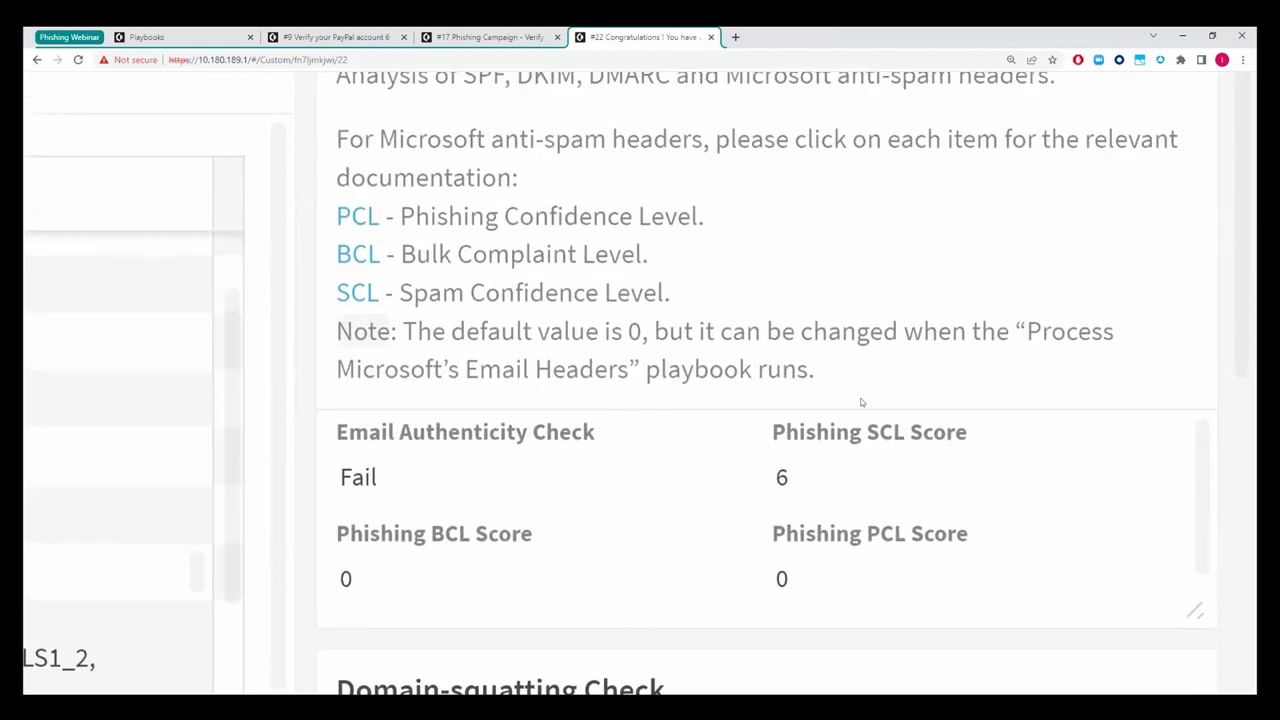
scroll(871, 464, "up", 2)
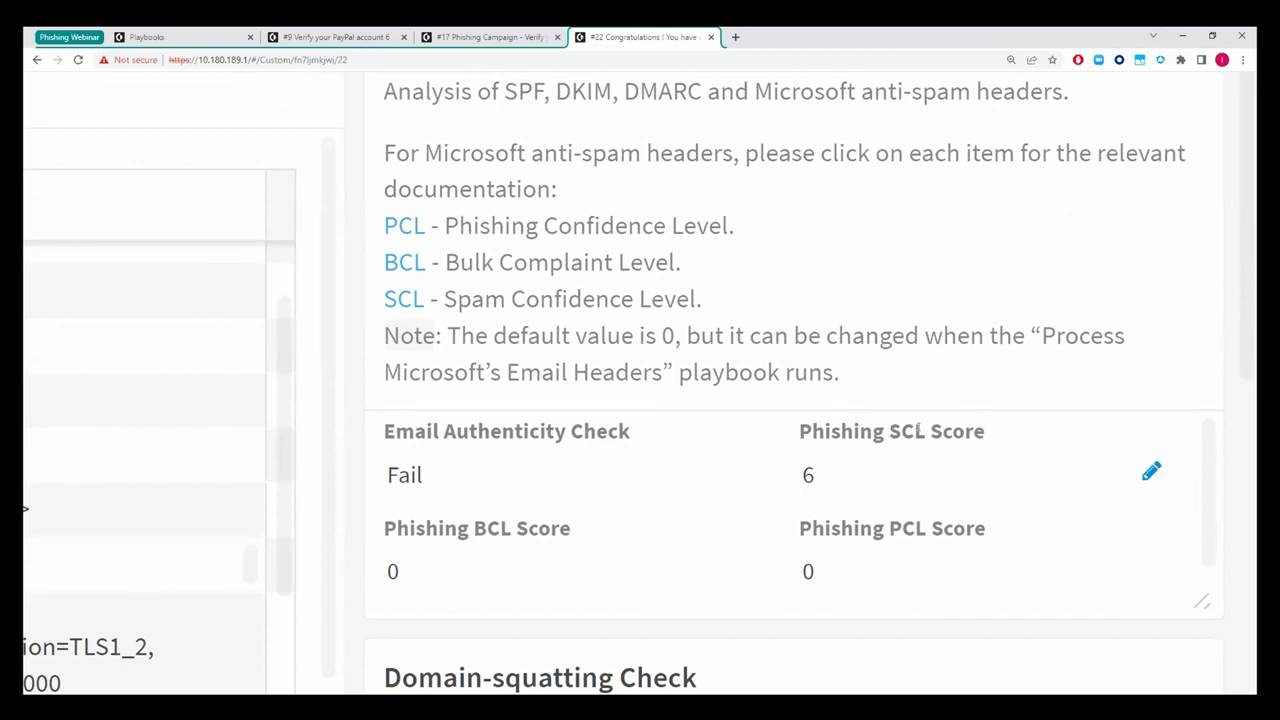
left_click_drag(924, 430, 881, 427)
left_click(886, 428)
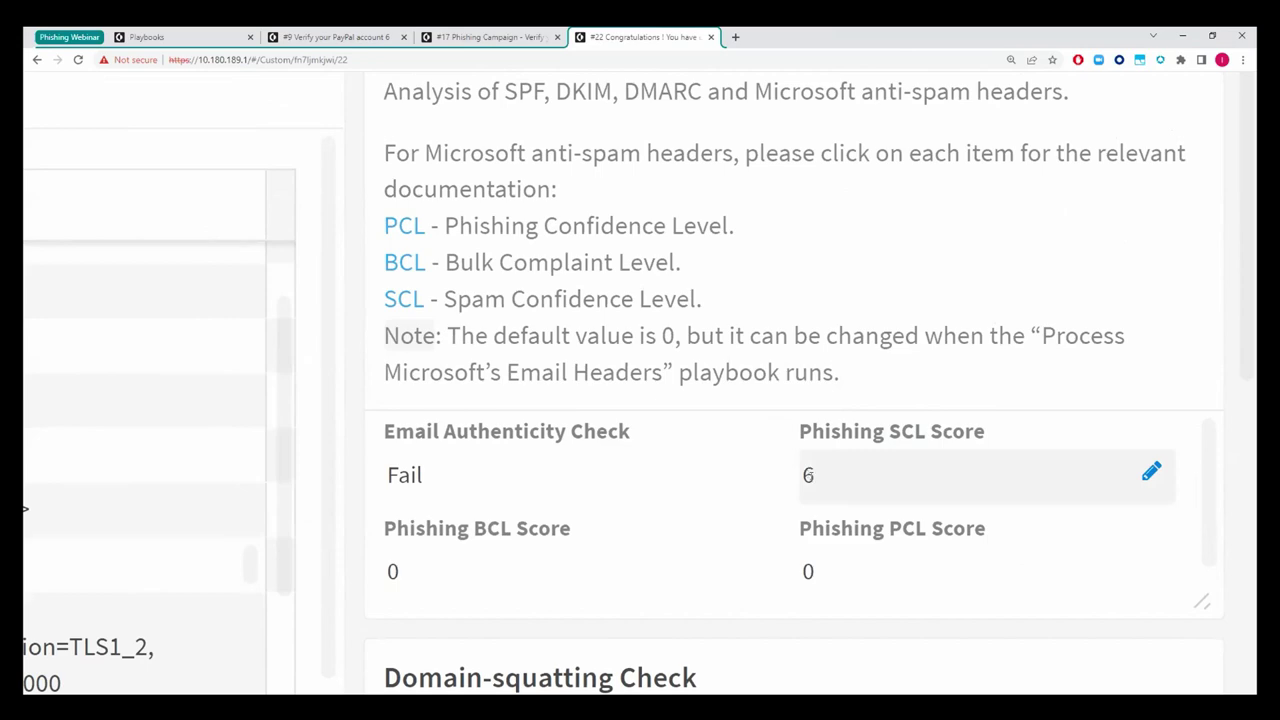
key("ctrl+minus")
key("ctrl+minus")
key("ctrl+minus")
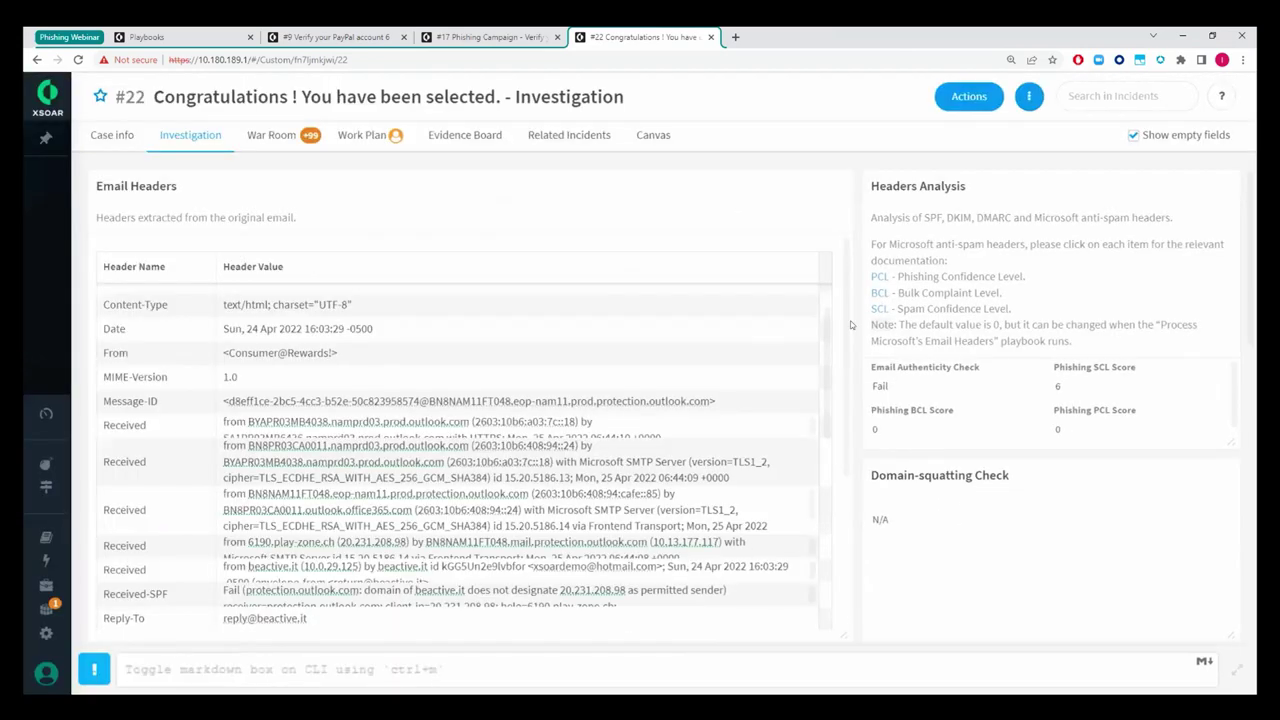
Step: Check the email classification and phishing sub-type in the Email Type Information section
scroll(860, 380, "down", 2)
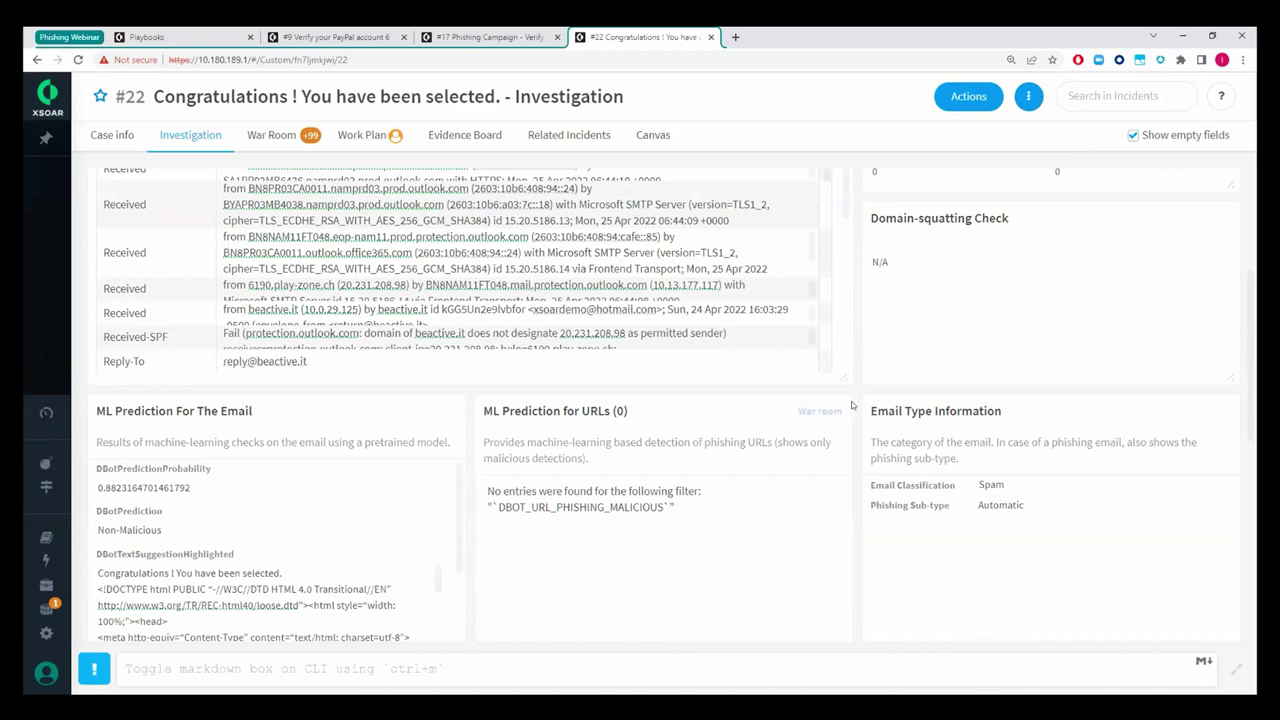
scroll(965, 424, "down", 1)
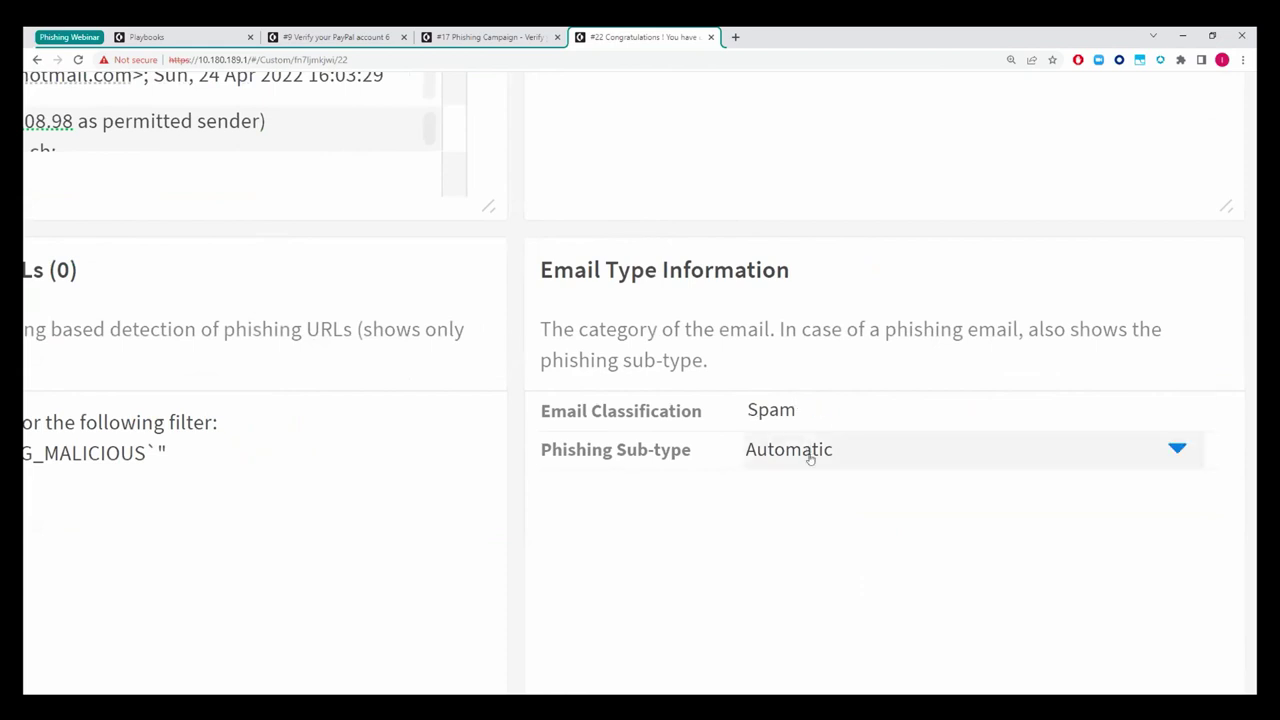
key("ctrl+minus")
key("ctrl+minus")
key("ctrl+minus")
key("ctrl+minus")
key("ctrl+minus")
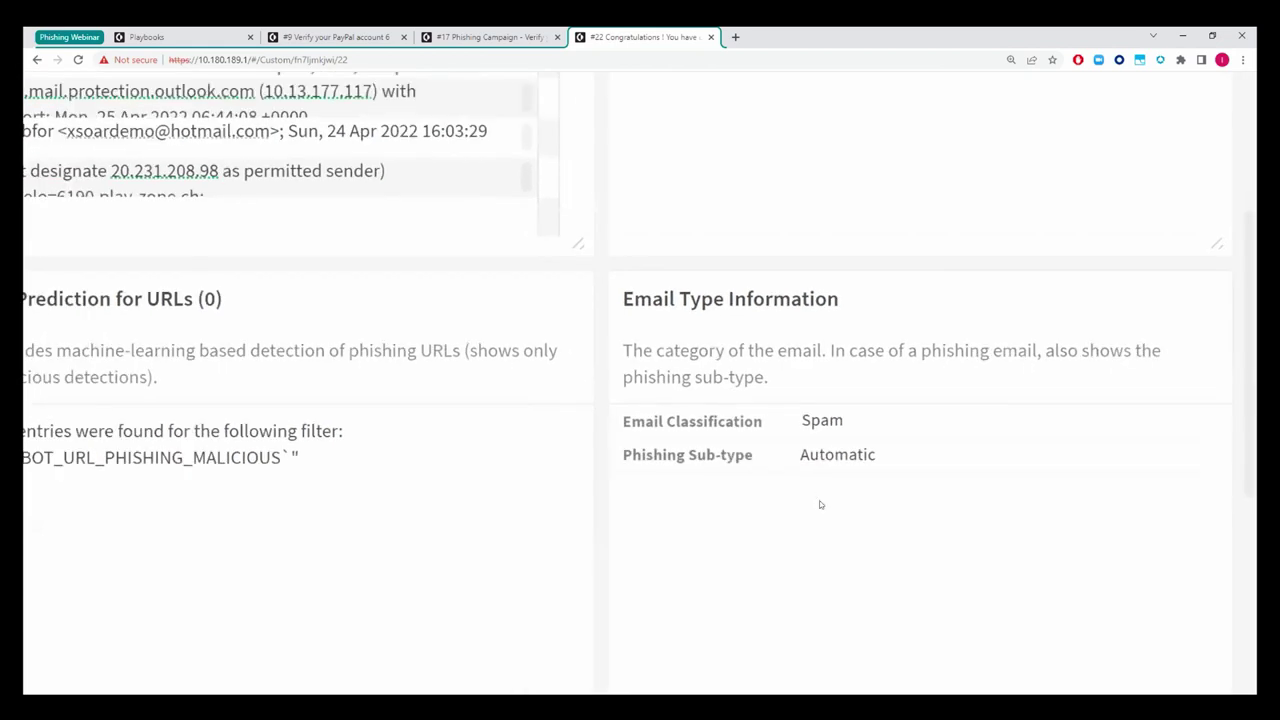
Step: Review the Domain-squatting Check section and the remaining rows of the Email Headers table
scroll(845, 282, "up", 3)
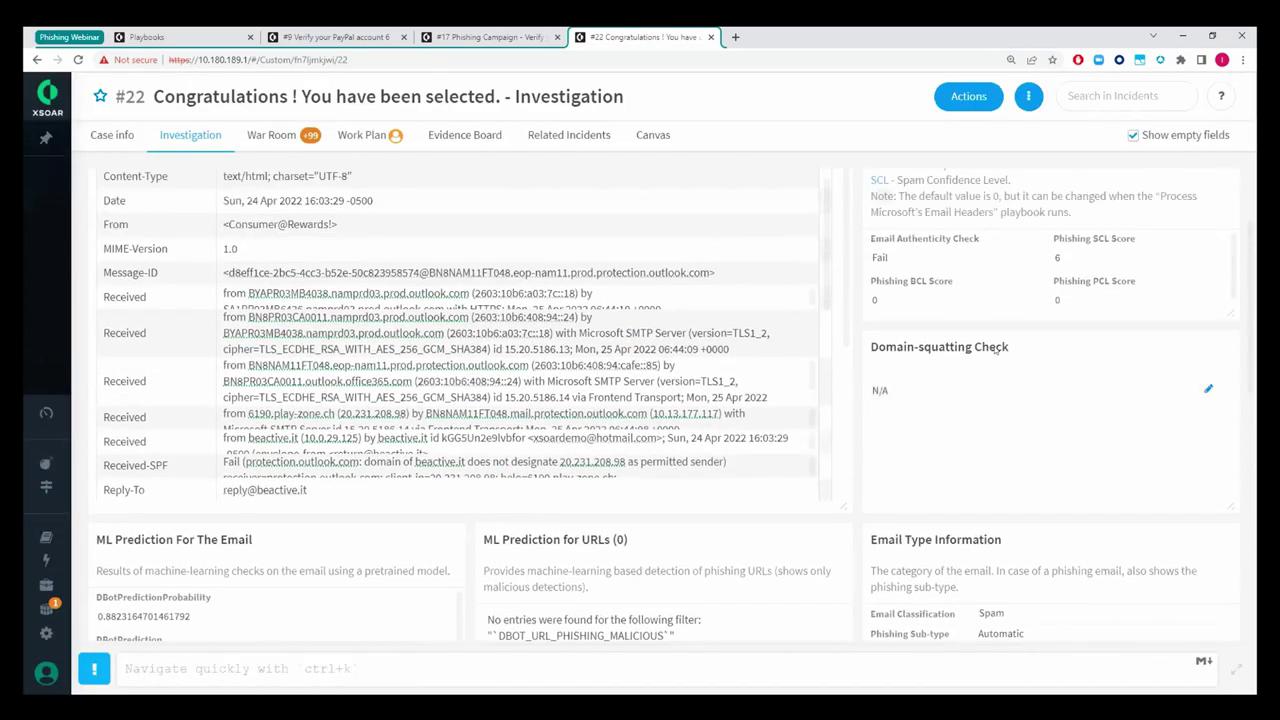
scroll(1060, 367, "up", 5)
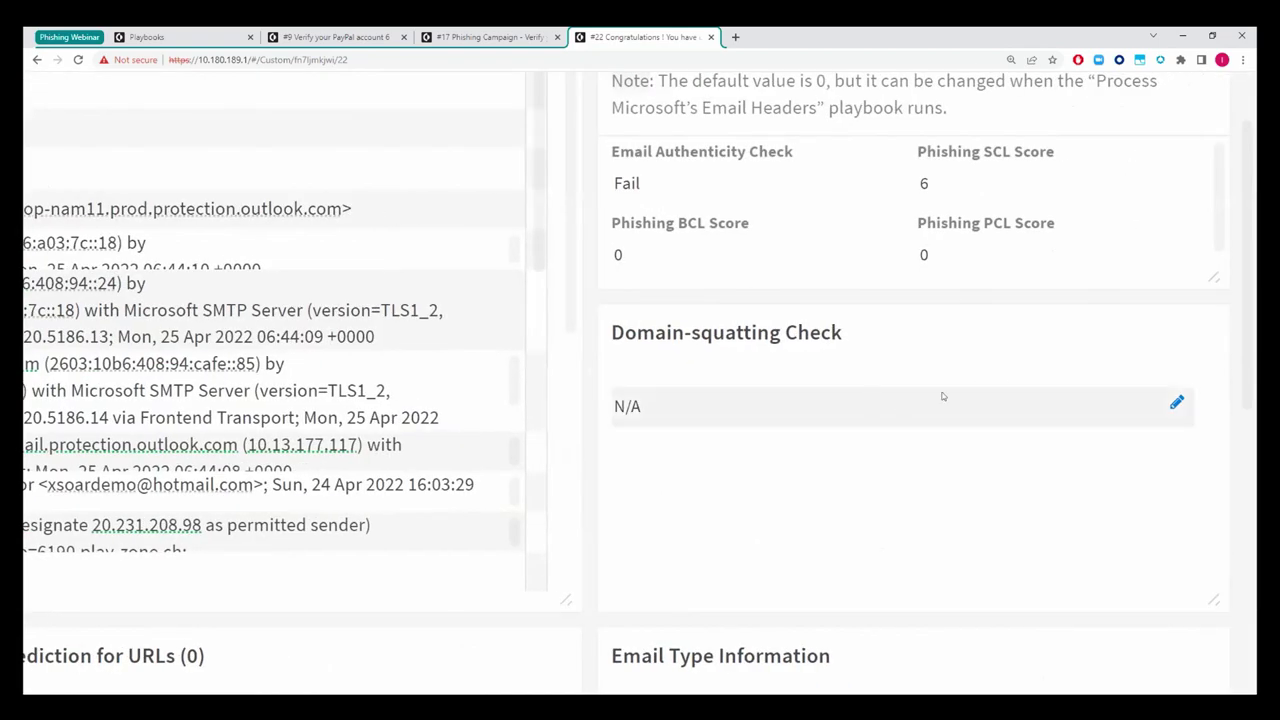
scroll(869, 404, "down", 5)
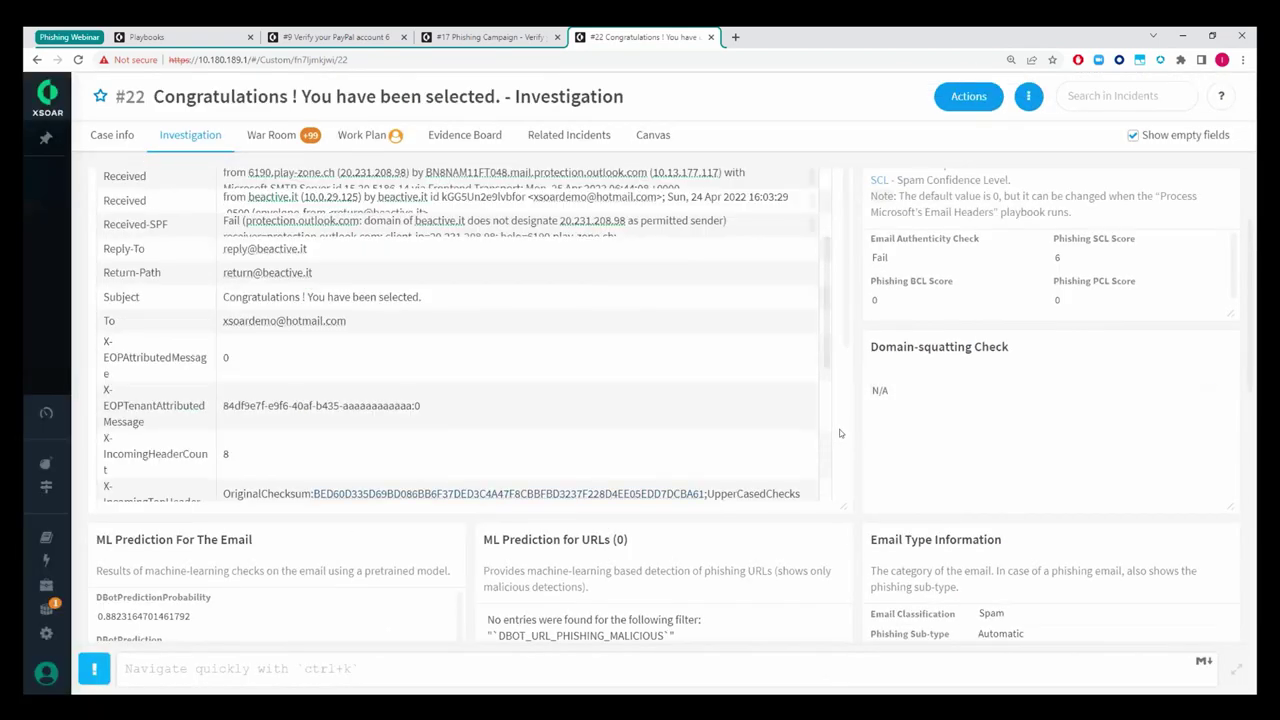
Step: Inspect the DBot prediction and its probability in the ML Prediction For The Email section
scroll(845, 427, "down", 8)
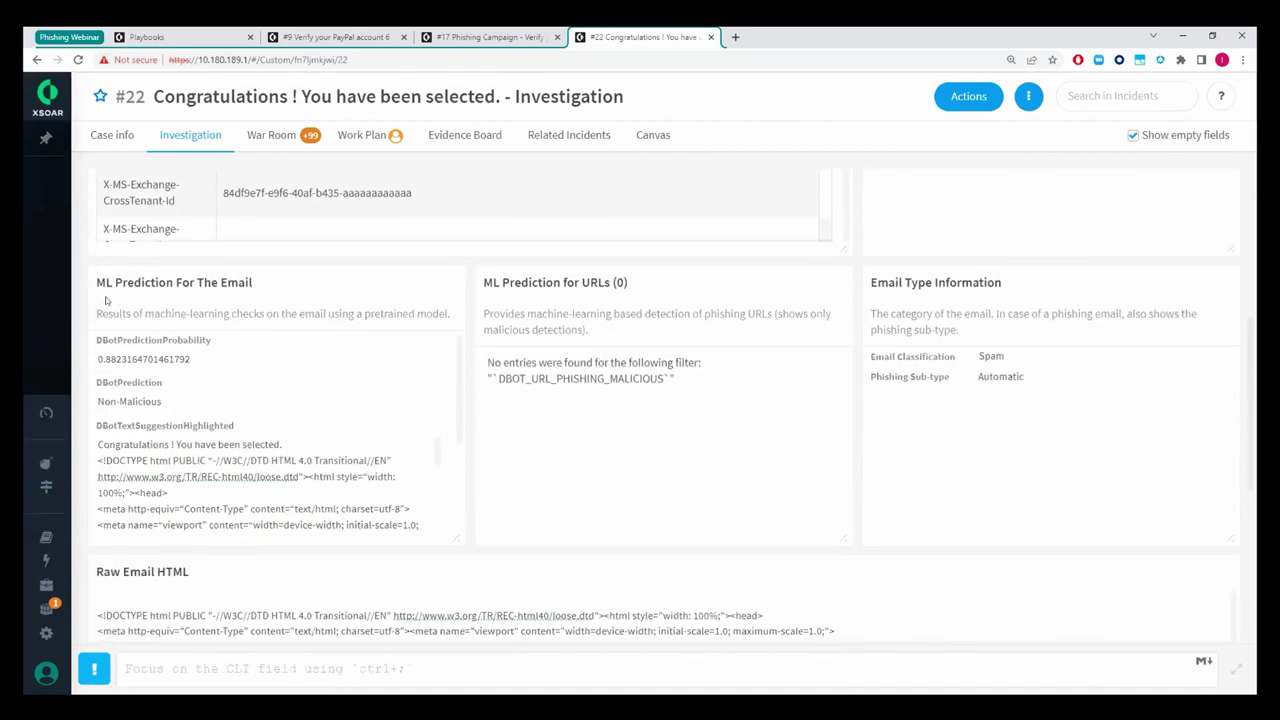
scroll(214, 451, "up", 3)
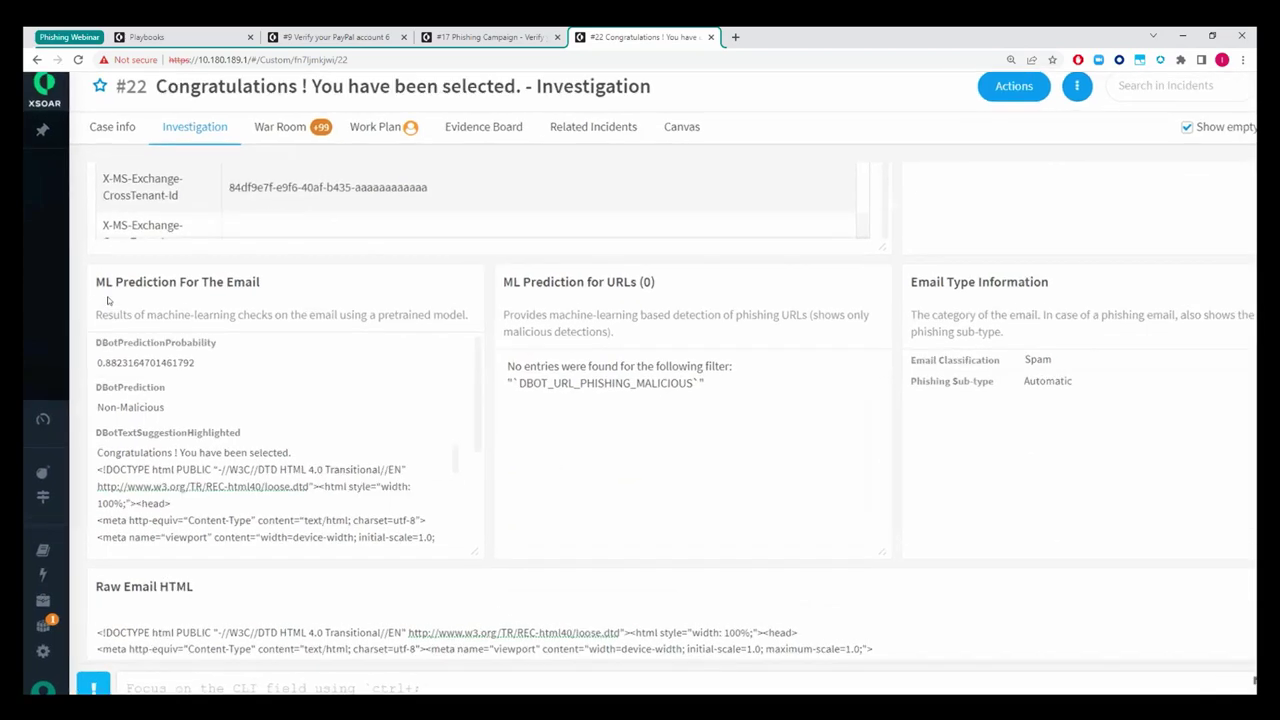
scroll(214, 451, "up", 1)
left_click_drag(190, 453, 88, 453)
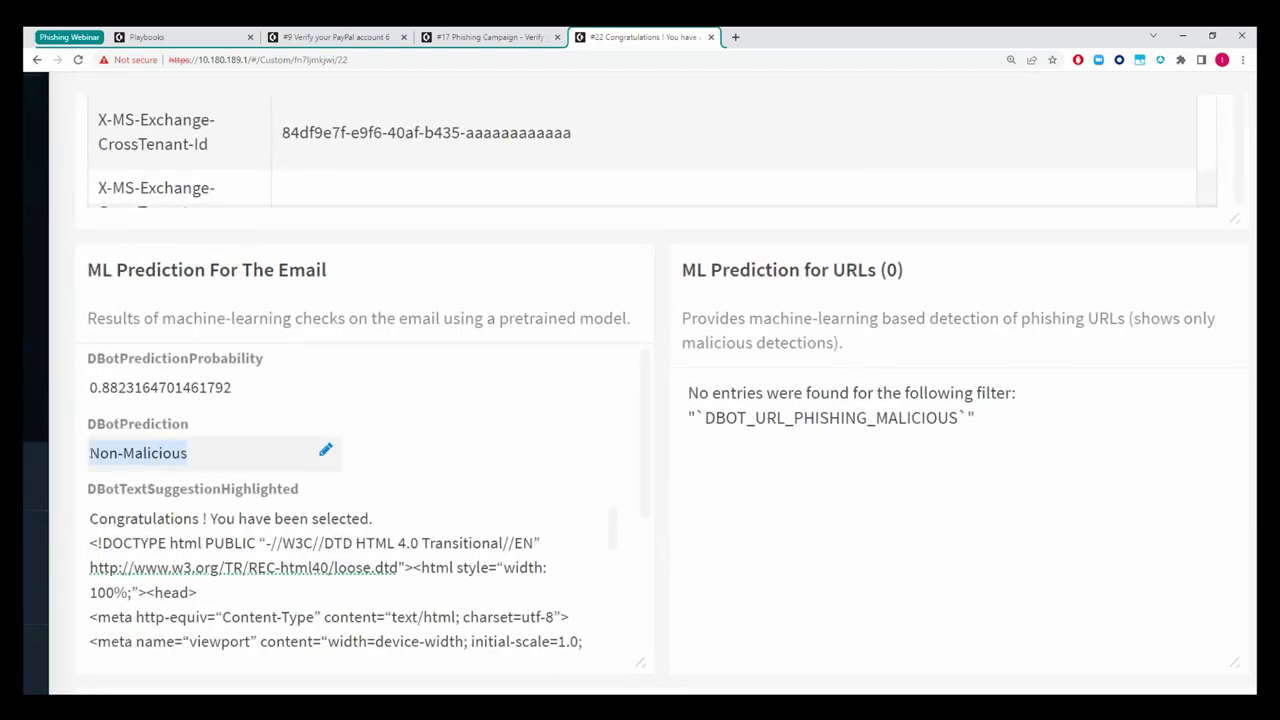
left_click(88, 453)
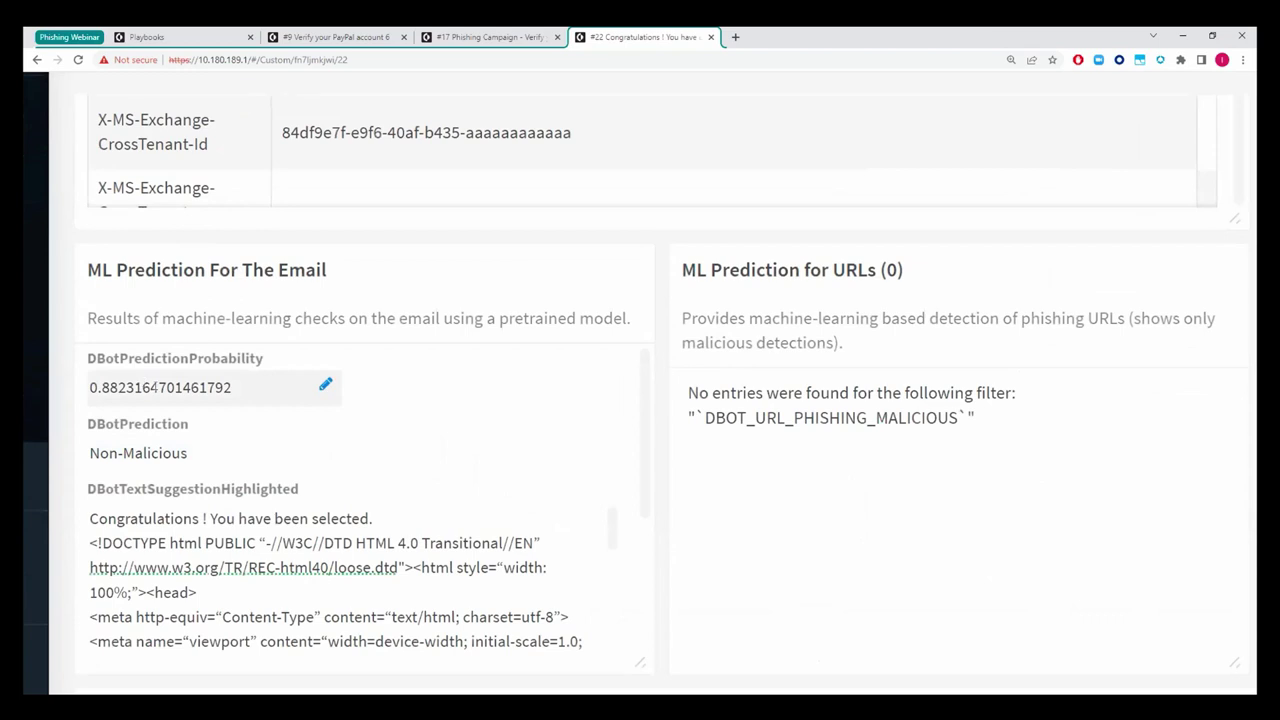
left_click_drag(90, 387, 150, 387)
left_click(145, 387)
key("ctrl+minus")
key("ctrl+minus")
key("ctrl+minus")
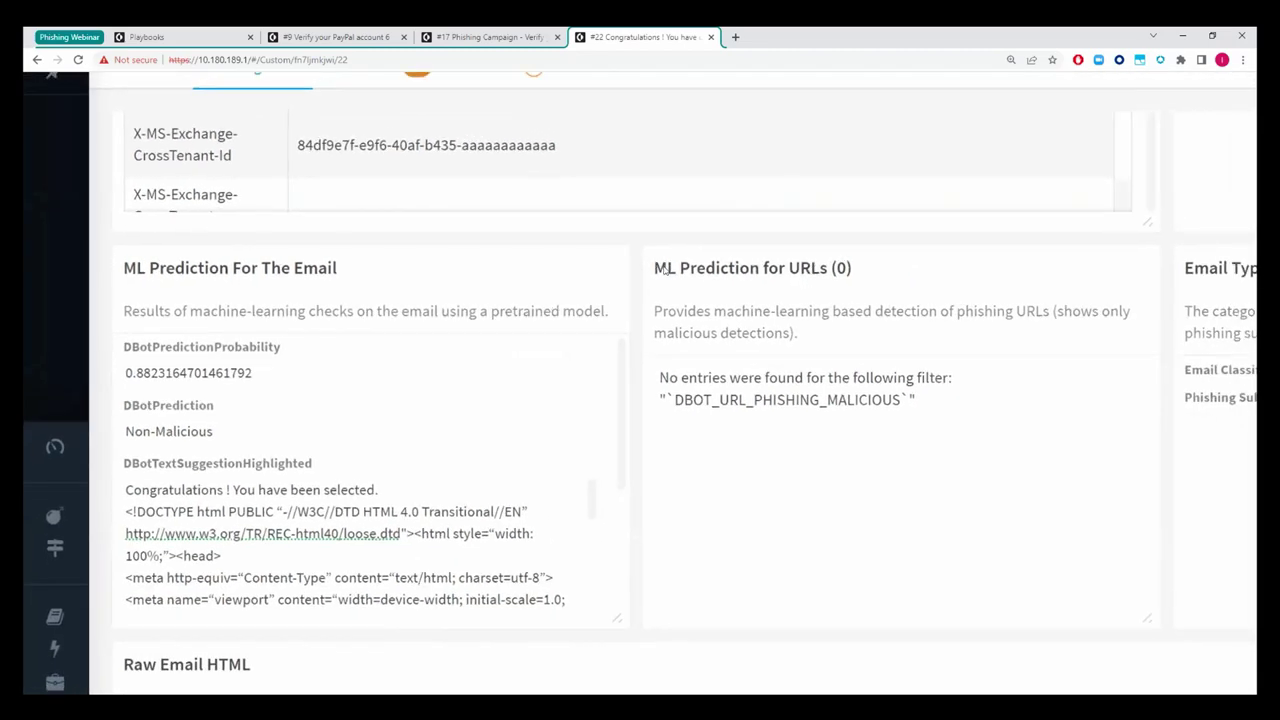
Step: Check the ML Prediction for URLs section and view the start of the Raw Email HTML
key("ctrl+plus")
key("ctrl+plus")
key("ctrl+plus")
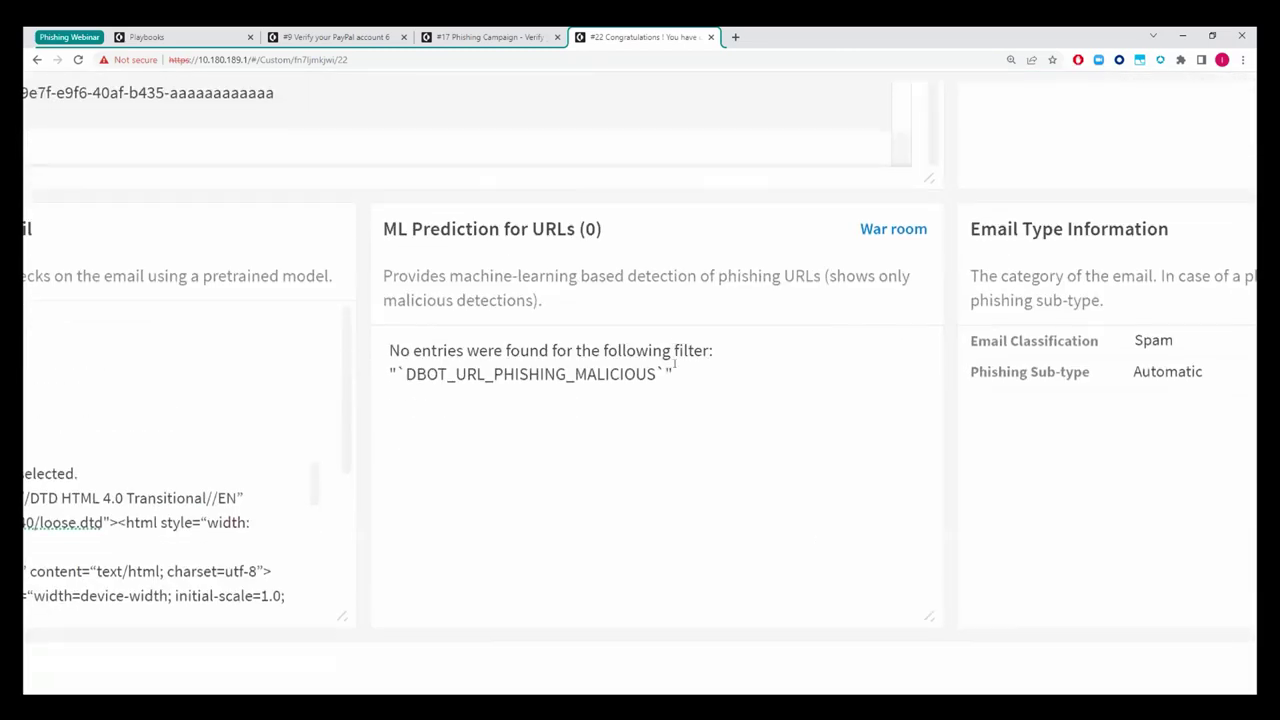
key("ctrl+minus")
key("ctrl+minus")
key("ctrl+minus")
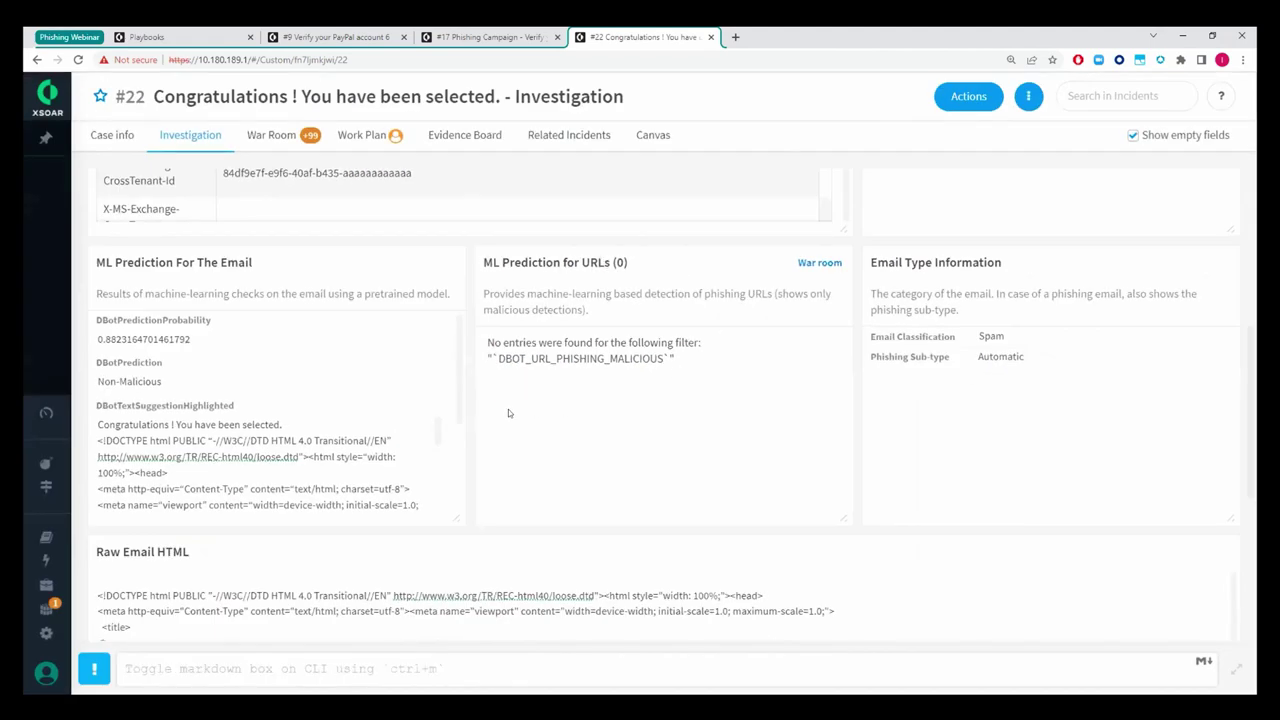
scroll(470, 397, "down", 3)
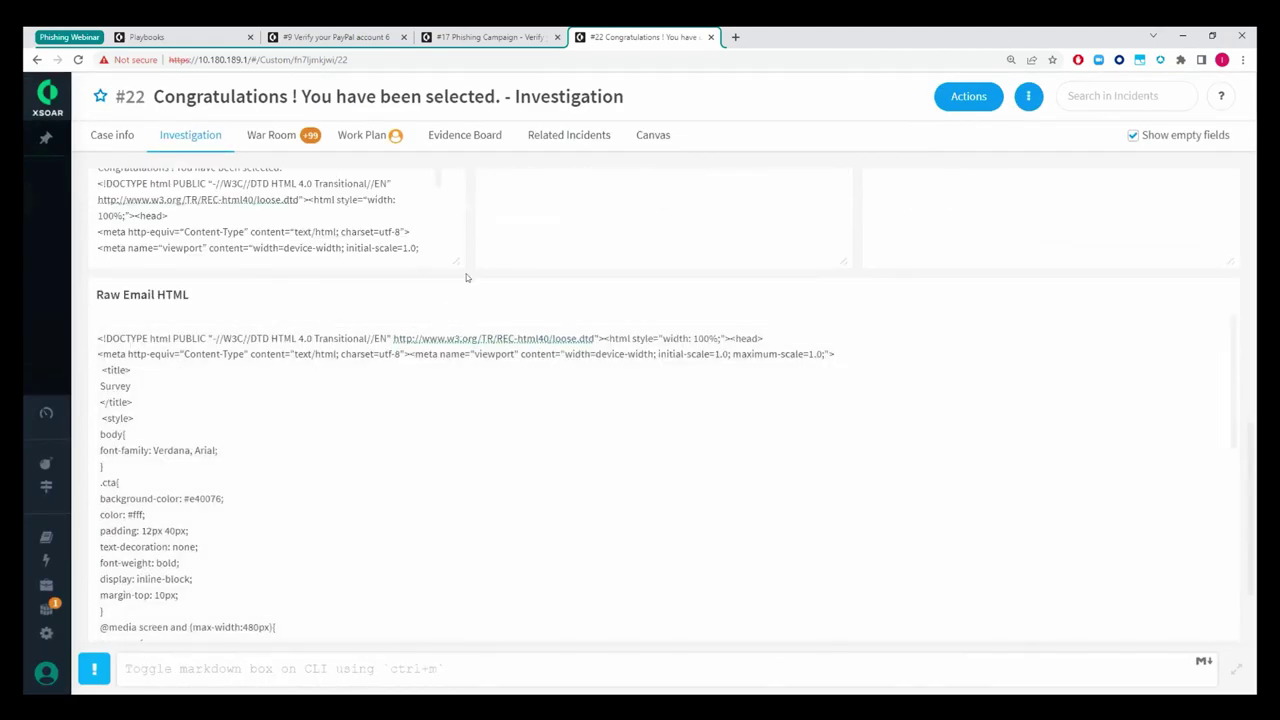
Step: Read through the Raw Email HTML of incident #22, from the style block down to the survey offer text
scroll(466, 277, "down", 1)
scroll(389, 358, "down", 2)
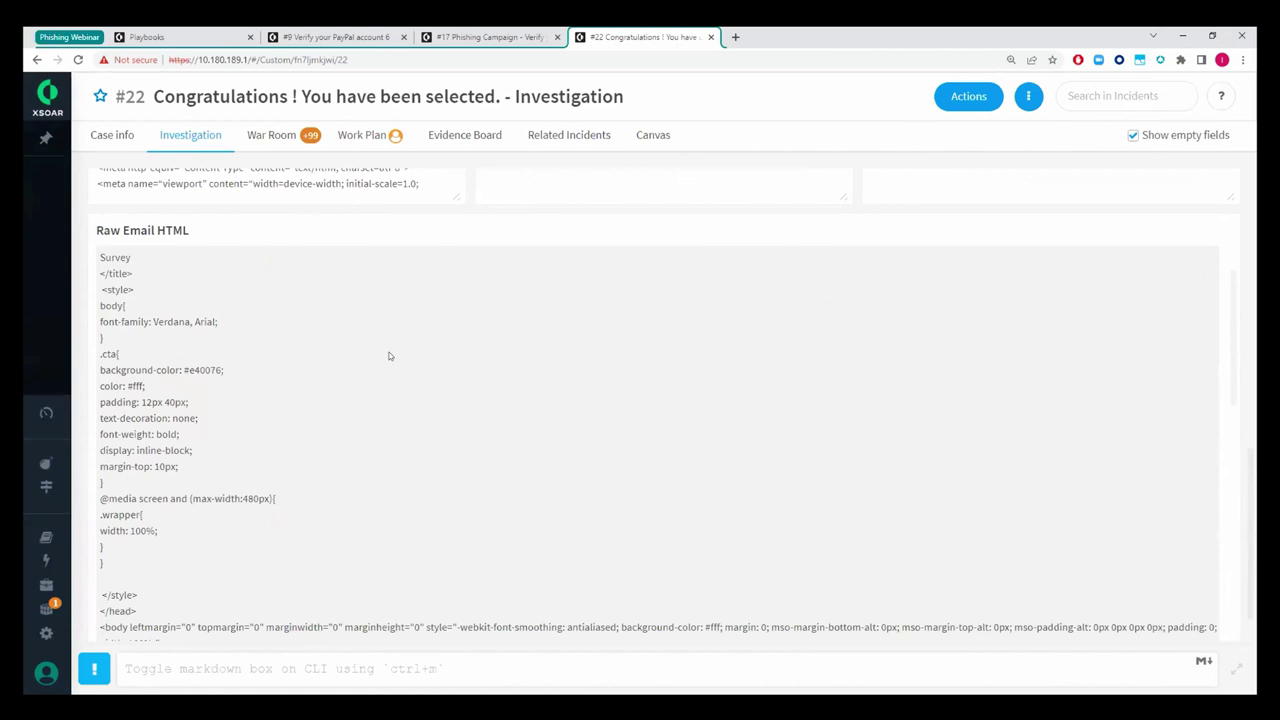
scroll(392, 358, "down", 2)
scroll(406, 365, "down", 1)
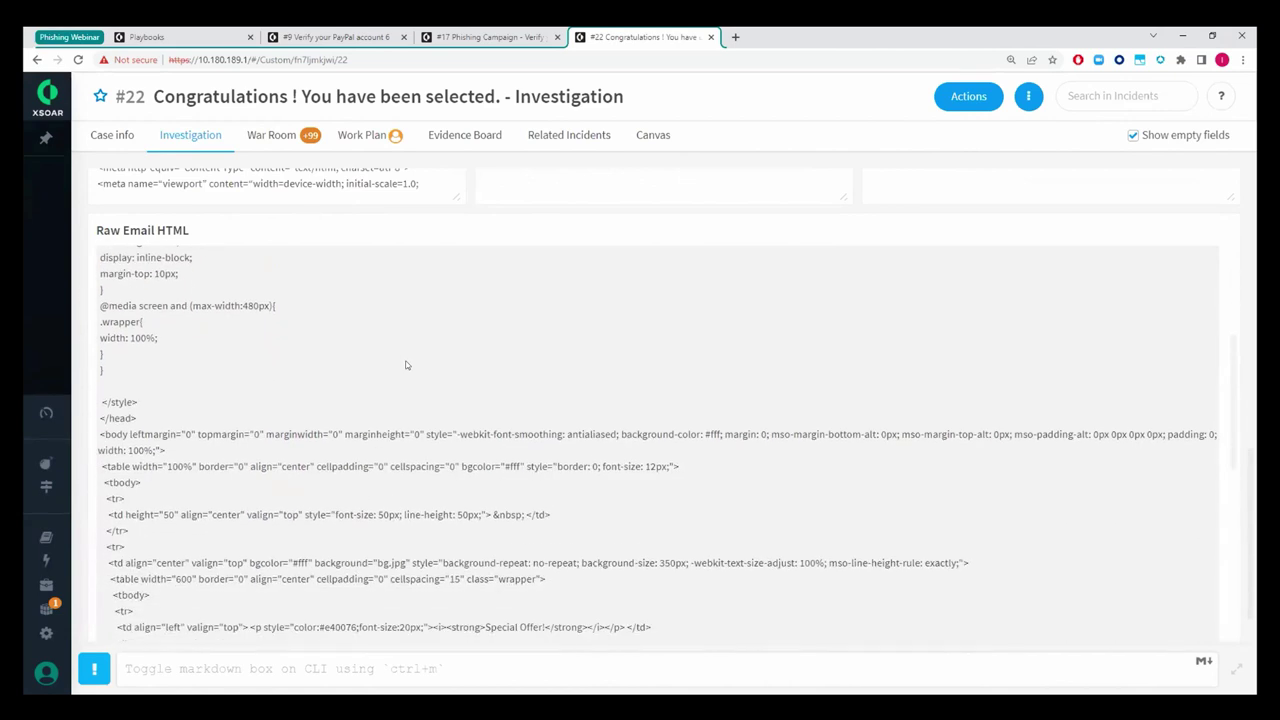
scroll(410, 368, "down", 1)
scroll(371, 393, "down", 1)
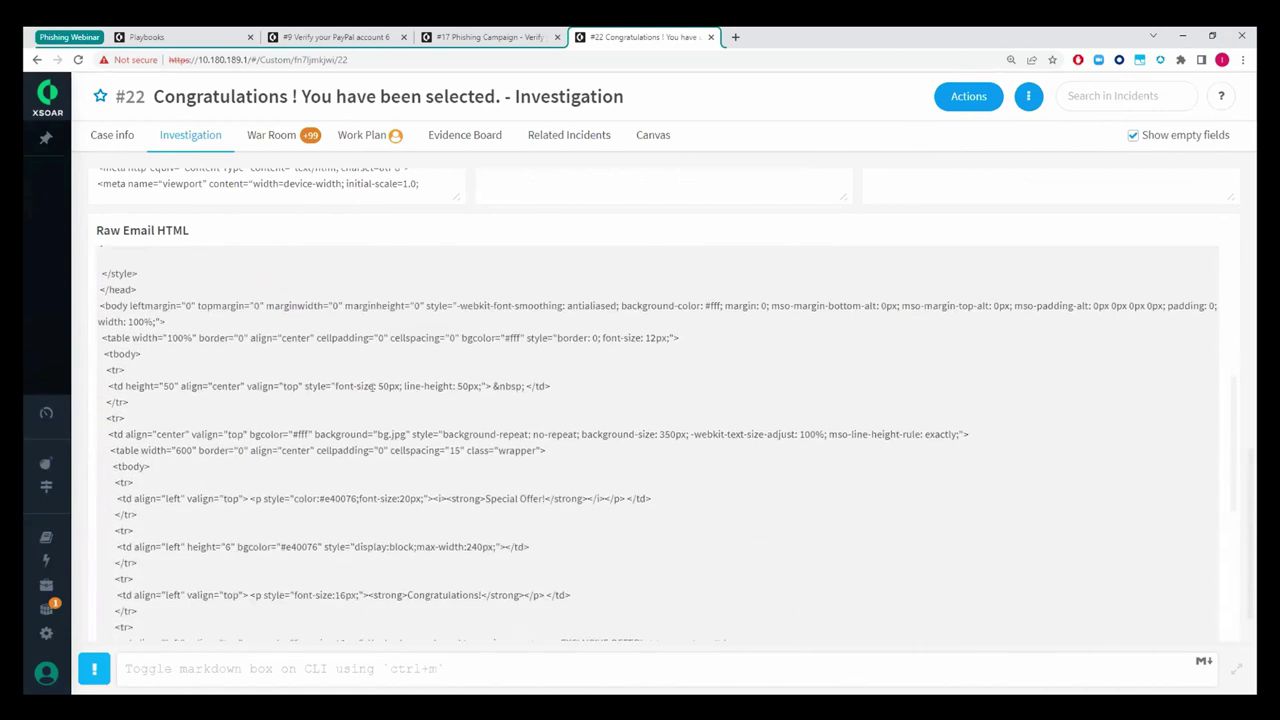
scroll(366, 394, "down", 1)
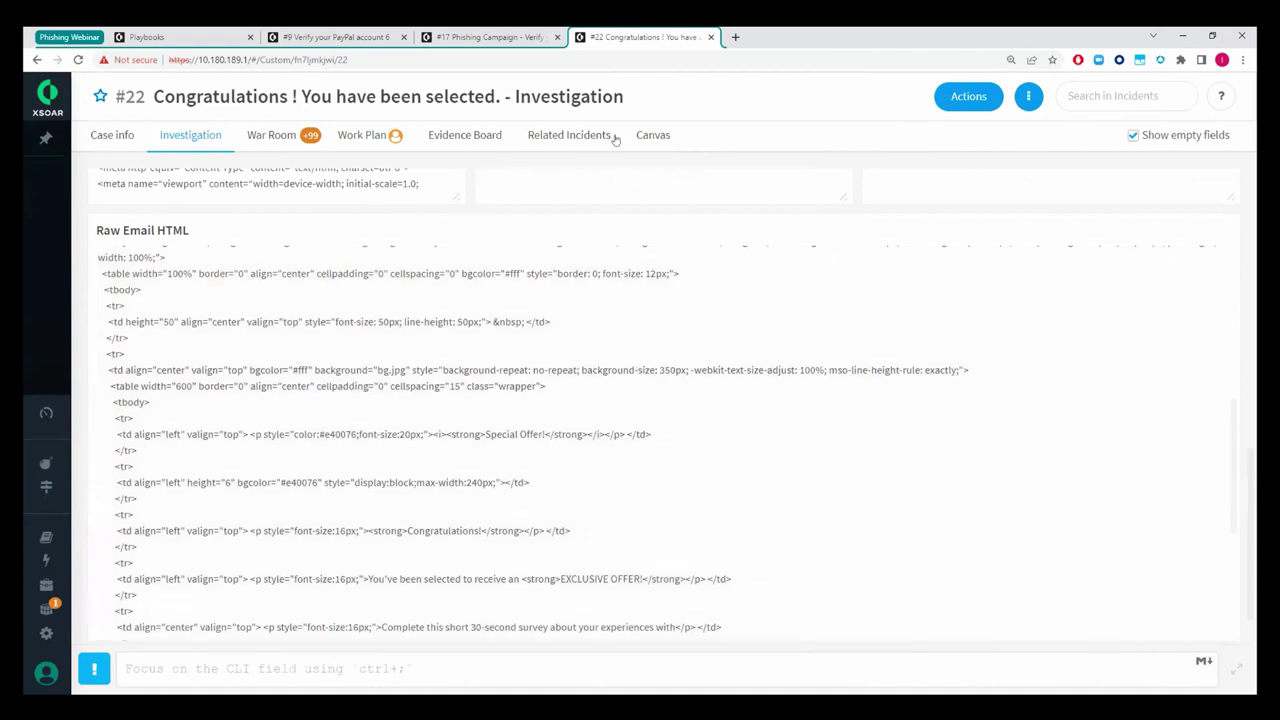
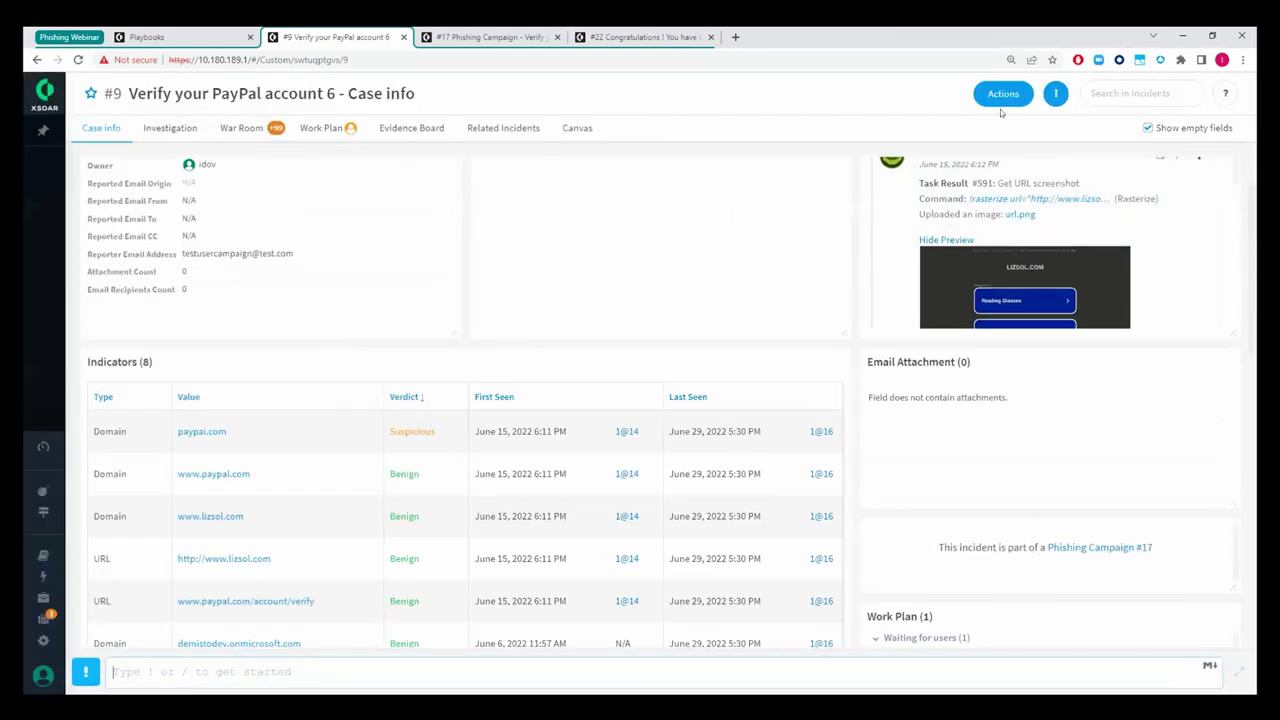
Step: Switch to the #17 Phishing Campaign incident and check its Similarity Range and Number of Incidents
left_click(484, 37)
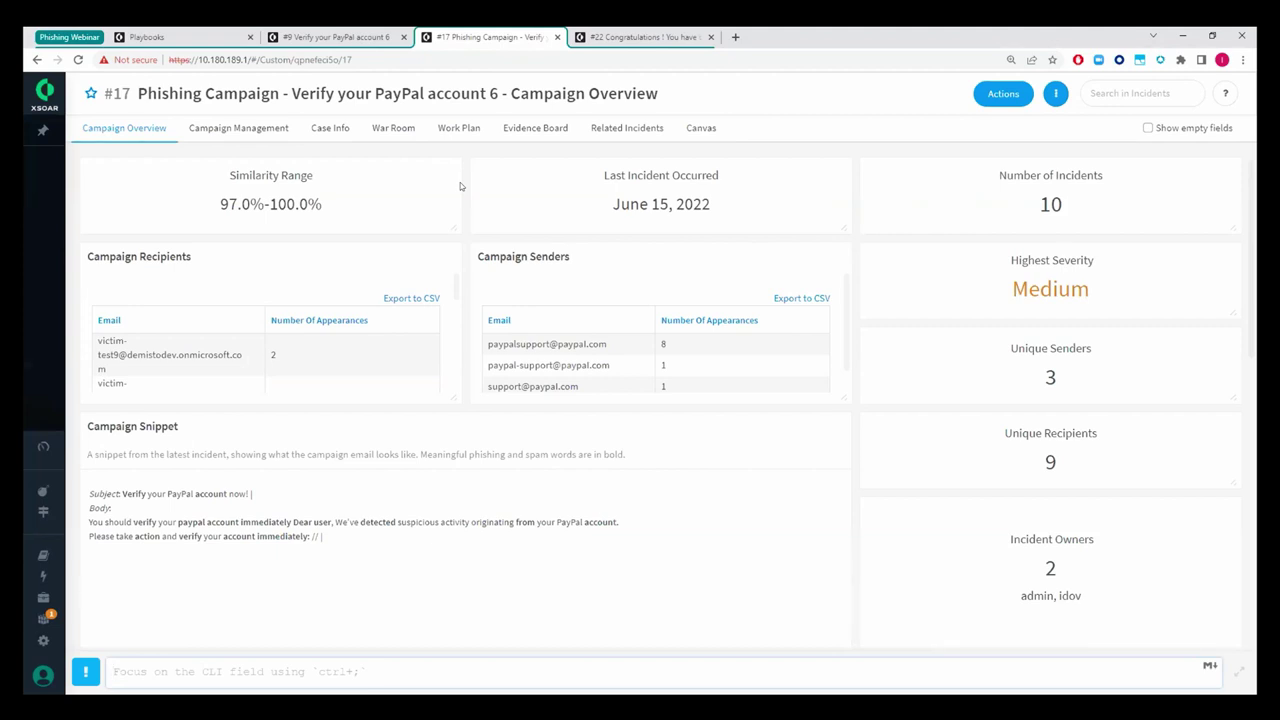
key("ctrl+semicolon")
triple_click(216, 204)
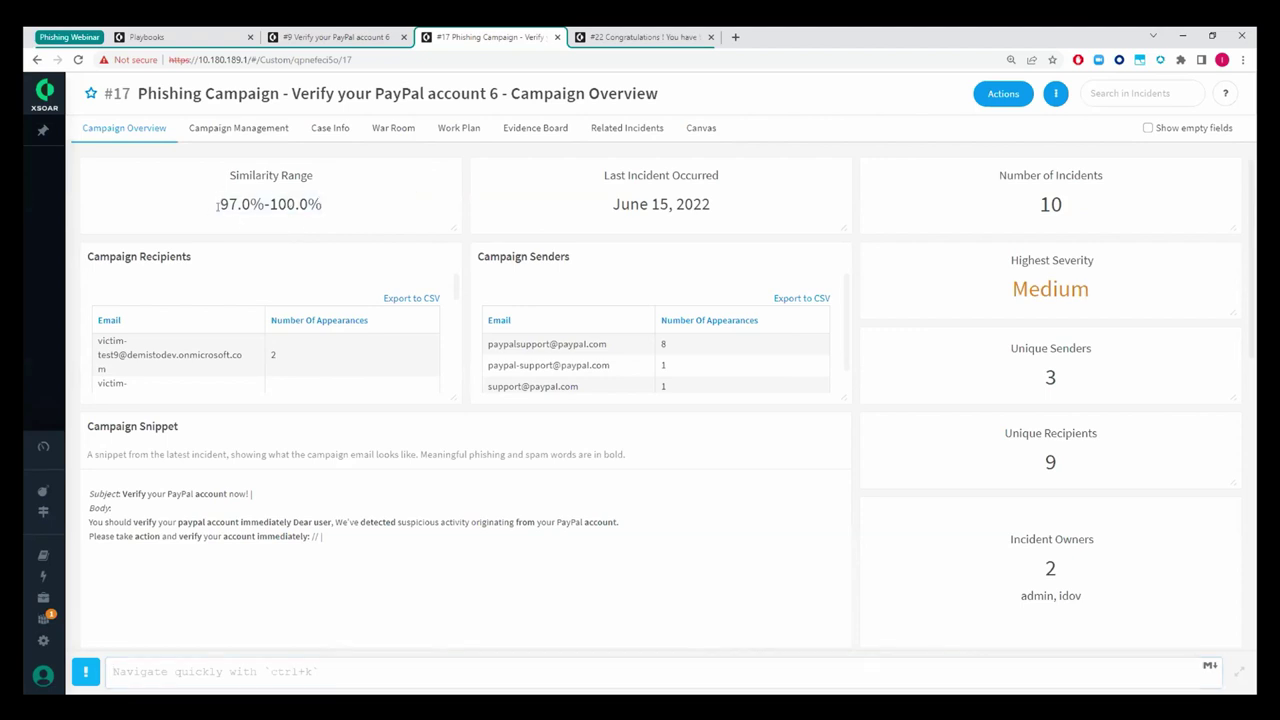
double_click(1062, 204)
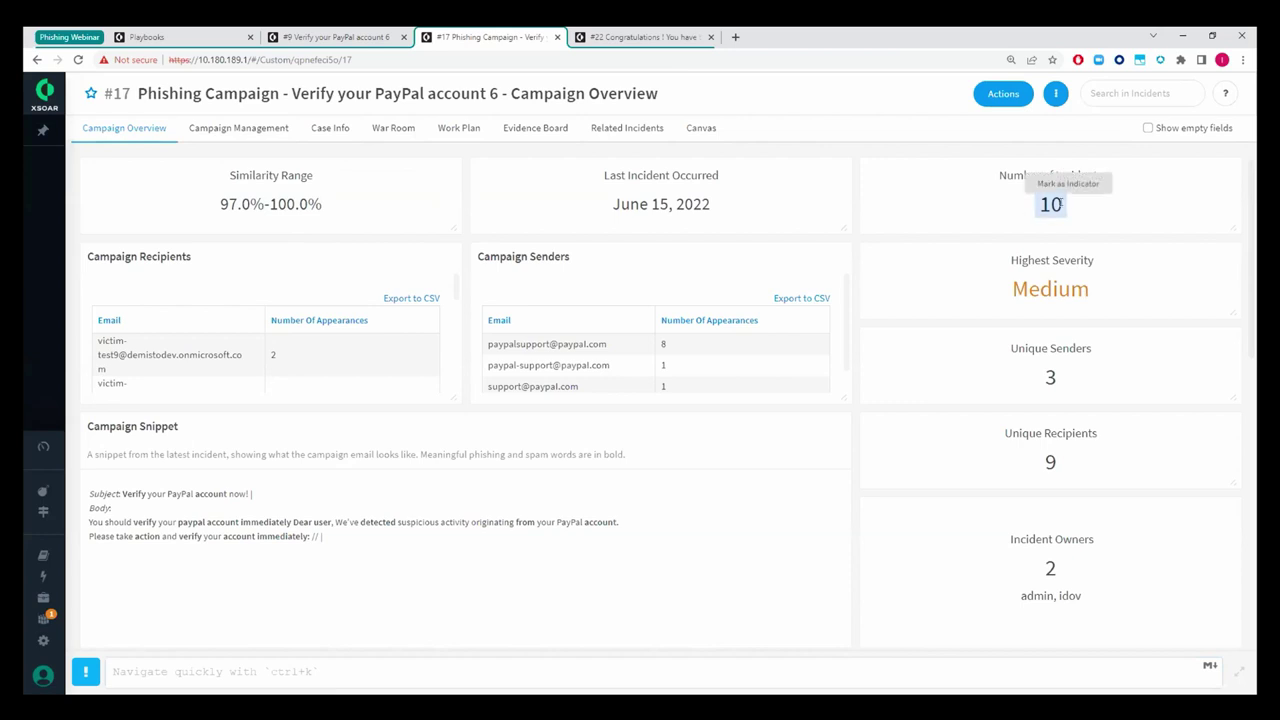
left_click_drag(214, 204, 250, 204)
left_click(284, 206)
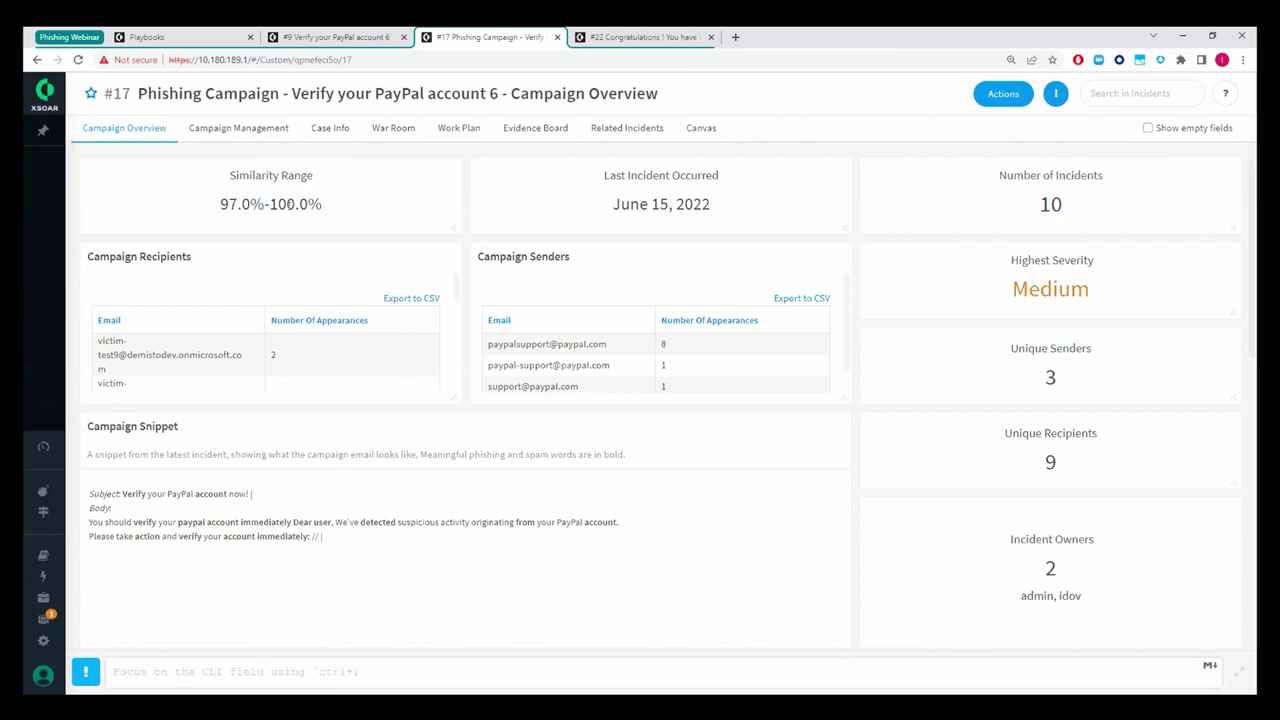
left_click_drag(338, 211, 270, 204)
left_click(306, 206)
Step: Review the Campaign Recipients and Campaign Senders tables, including how often each address appears
scroll(160, 325, "down", 2)
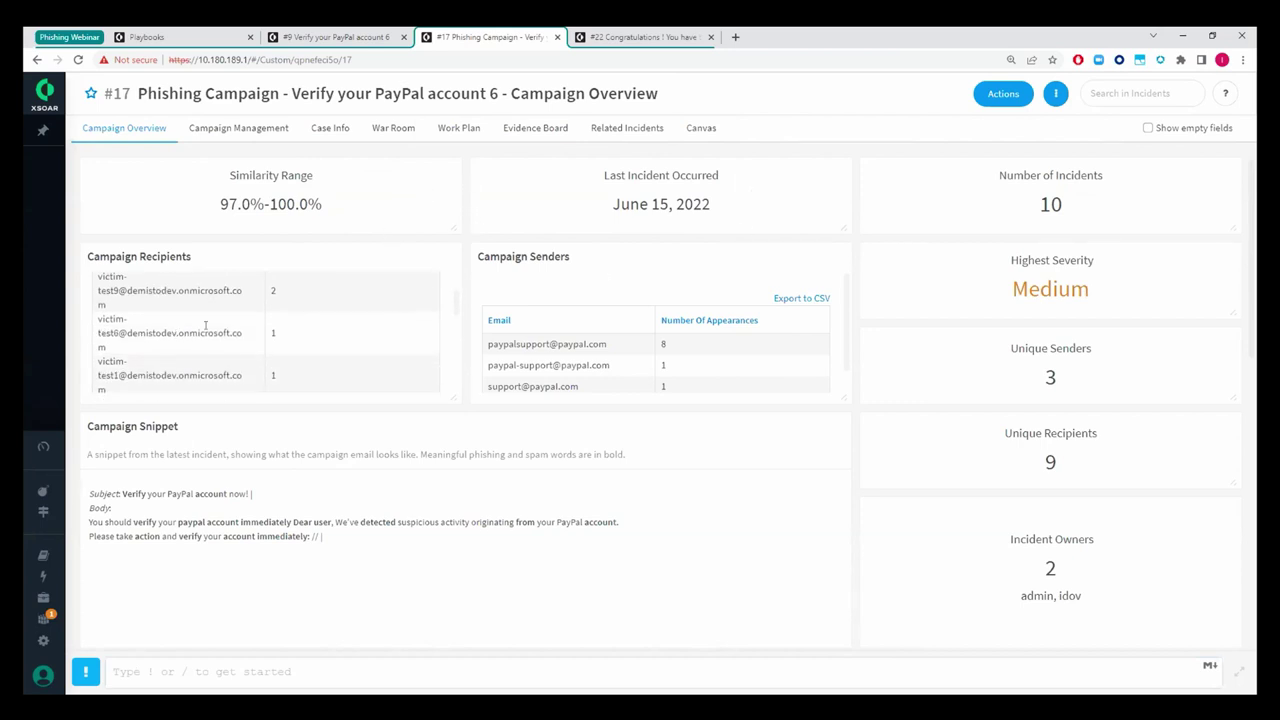
scroll(605, 328, "down", 1)
scroll(585, 312, "down", 1)
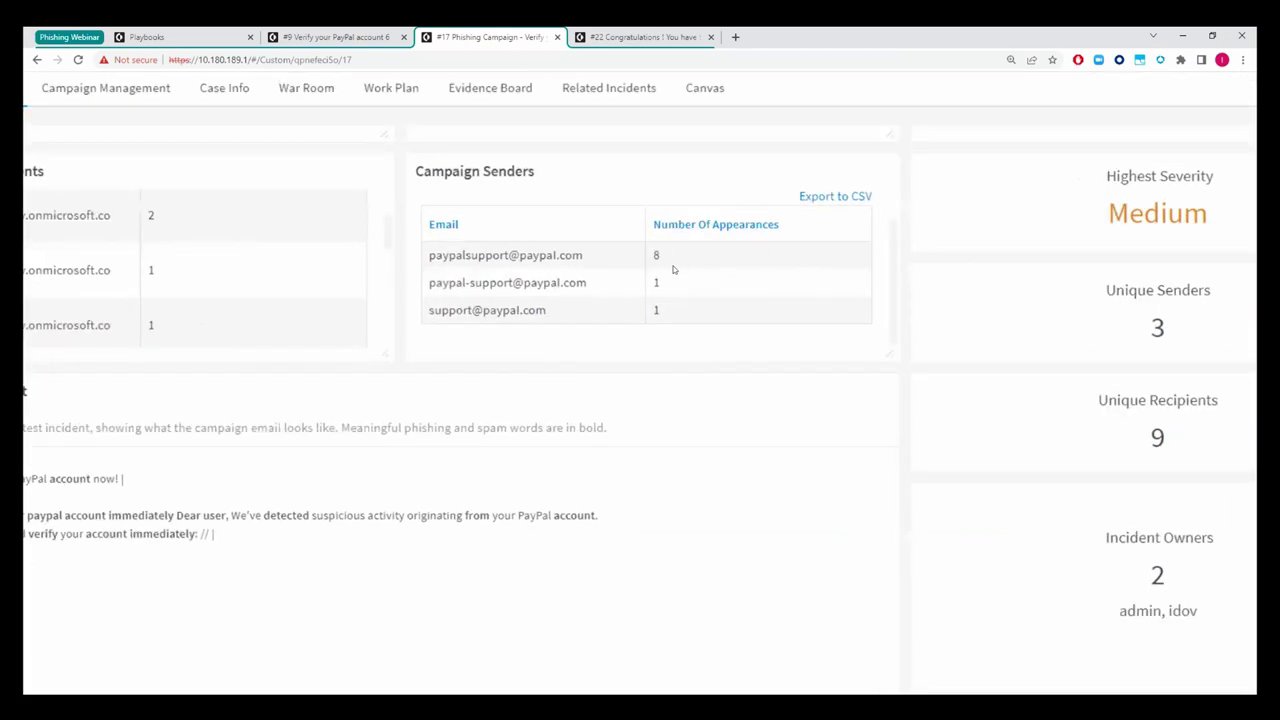
left_click_drag(540, 252, 366, 252)
left_click(366, 252)
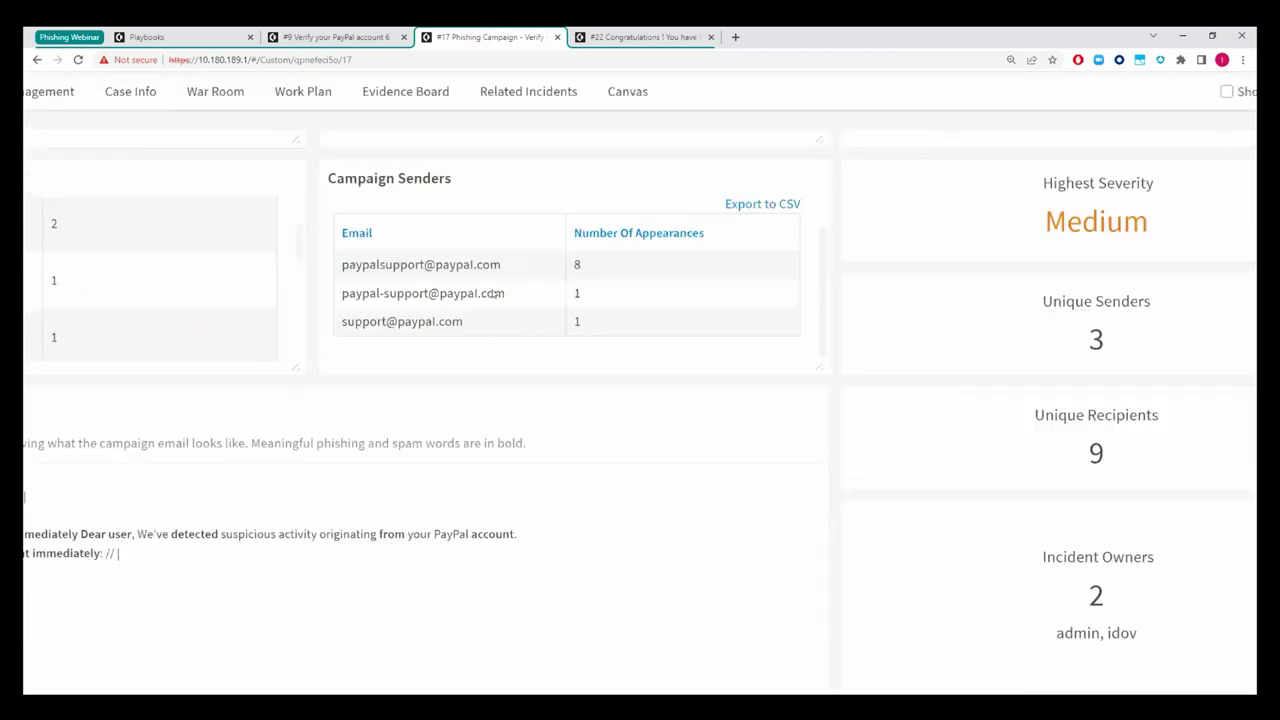
Step: Check the Highest Severity value in the campaign overview
scroll(966, 274, "up", 2)
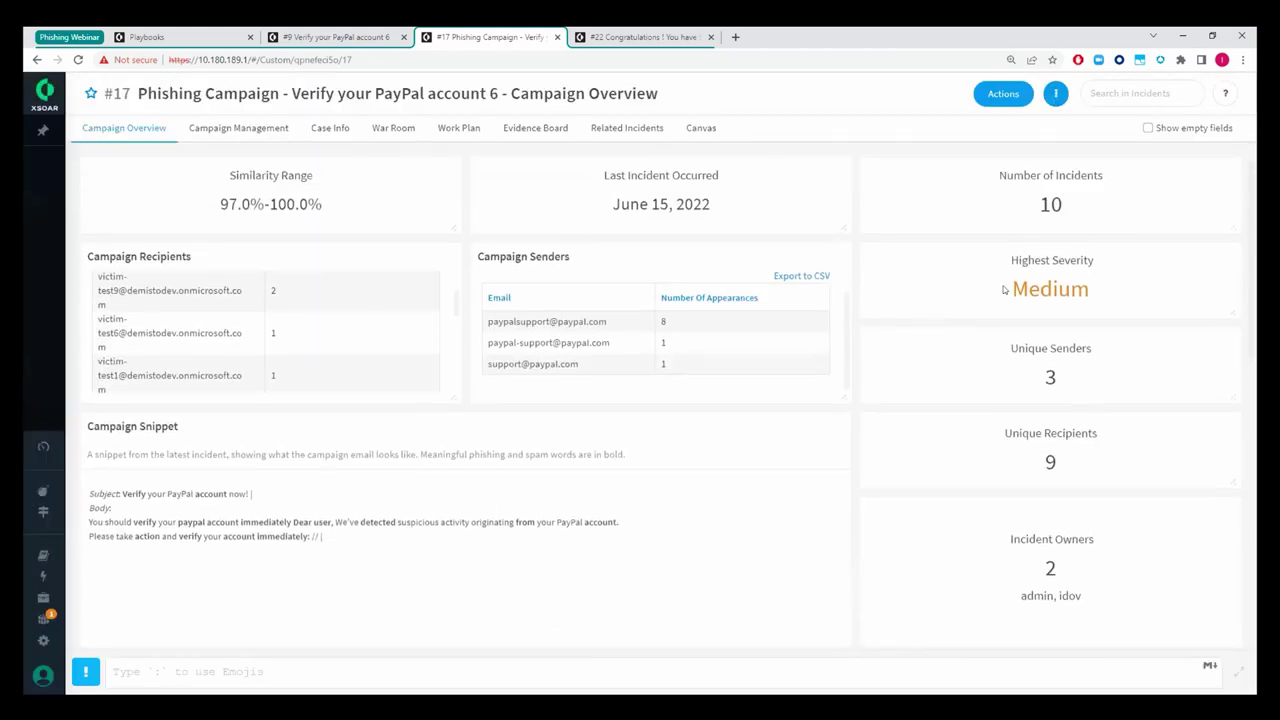
left_click_drag(1008, 290, 1100, 280)
left_click(1105, 276)
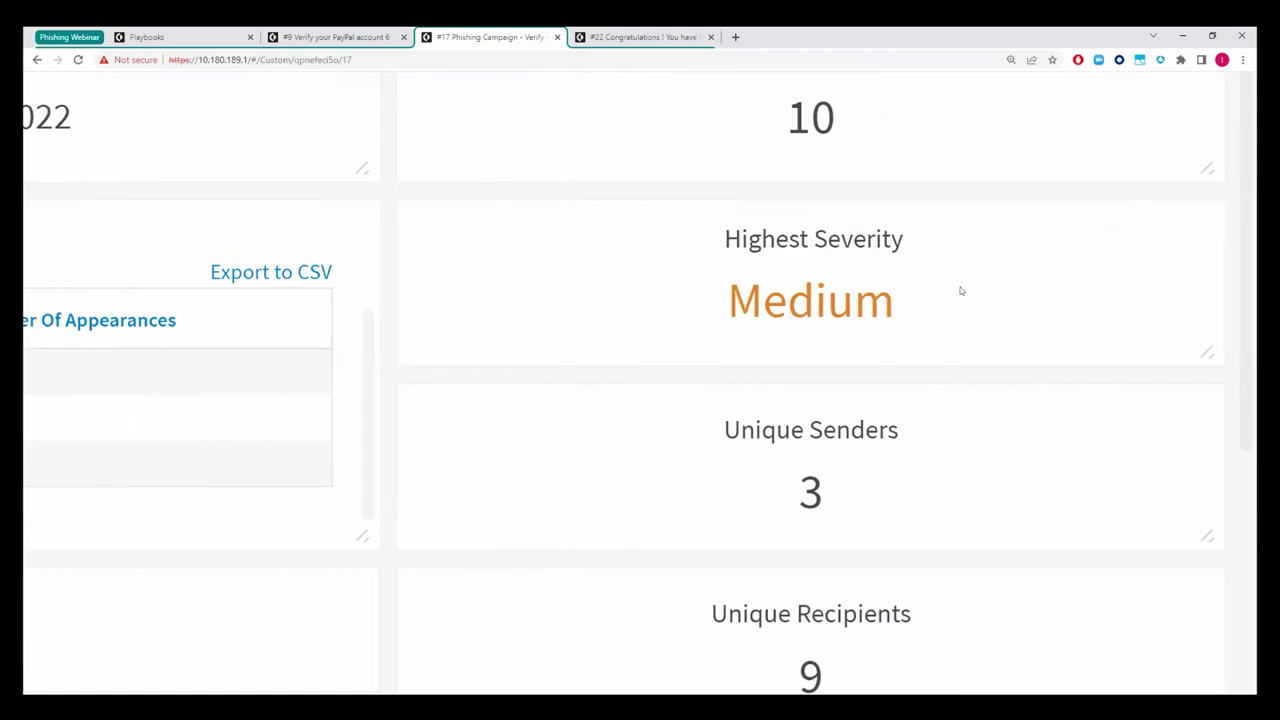
Step: Read the Campaign Snippet of the latest email and check the Campaign Duration
scroll(837, 407, "down", 2)
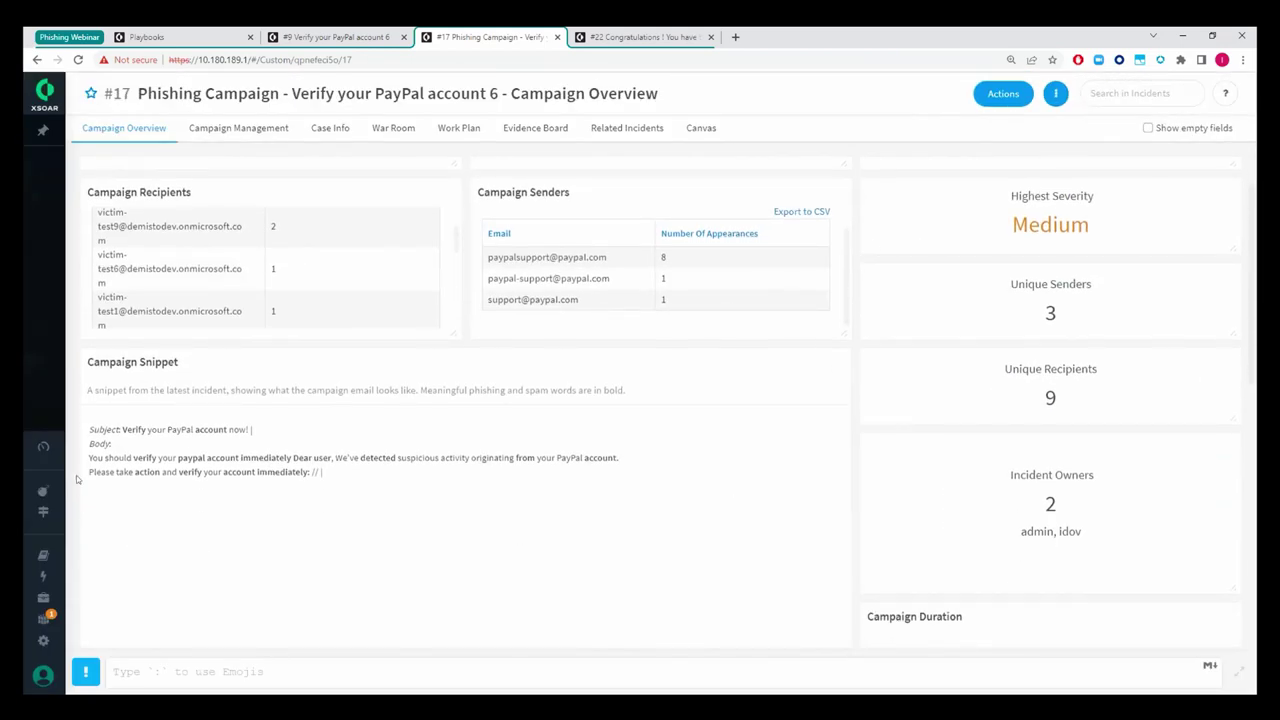
scroll(297, 341, "down", 2)
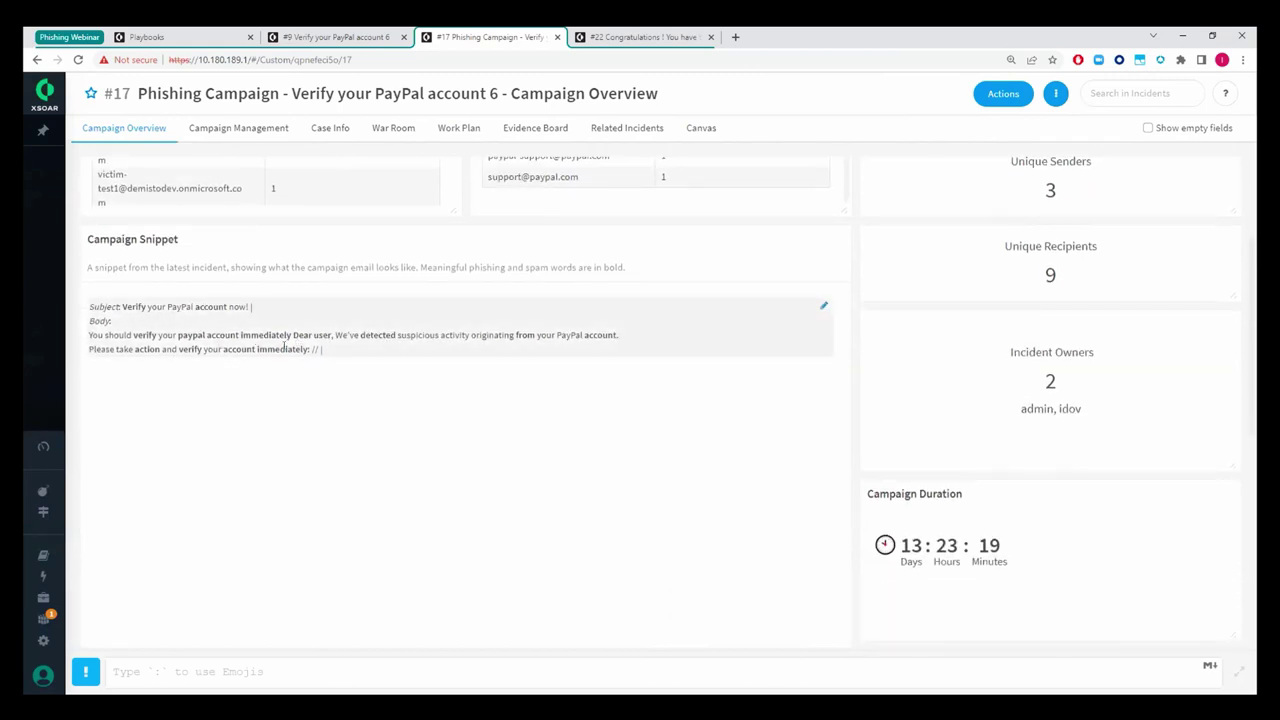
scroll(924, 468, "down", 1)
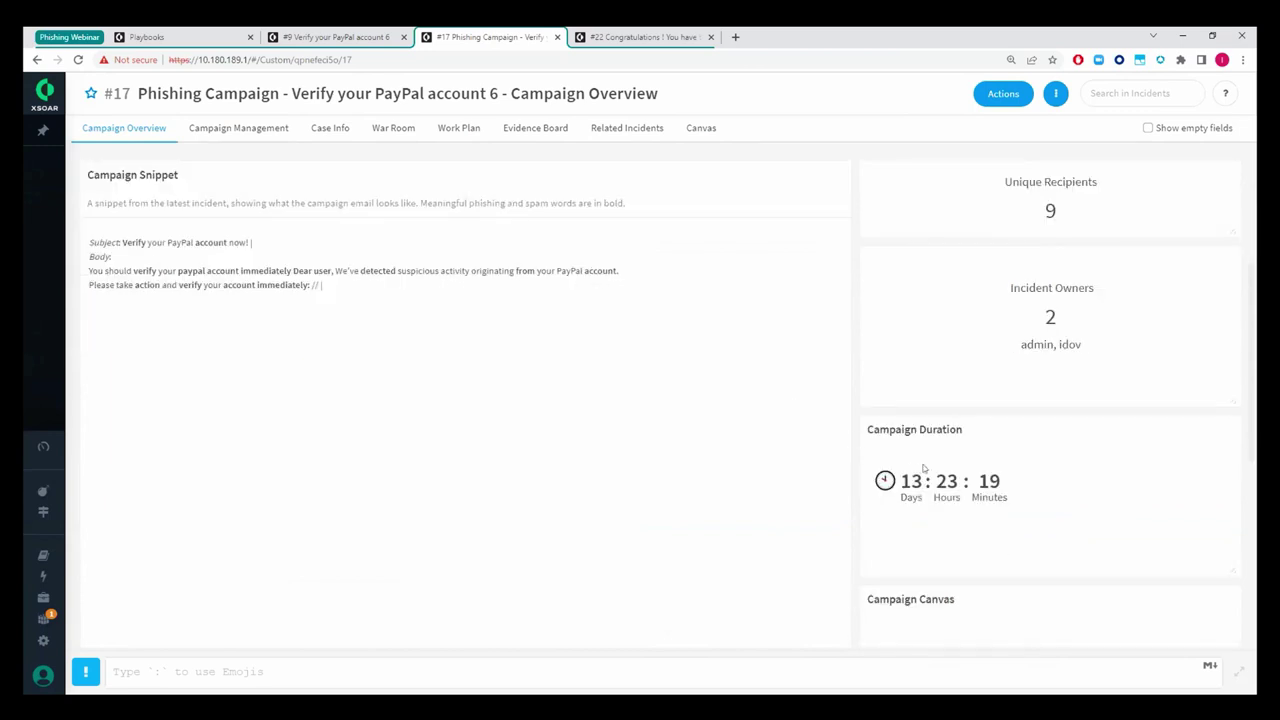
scroll(924, 468, "down", 2)
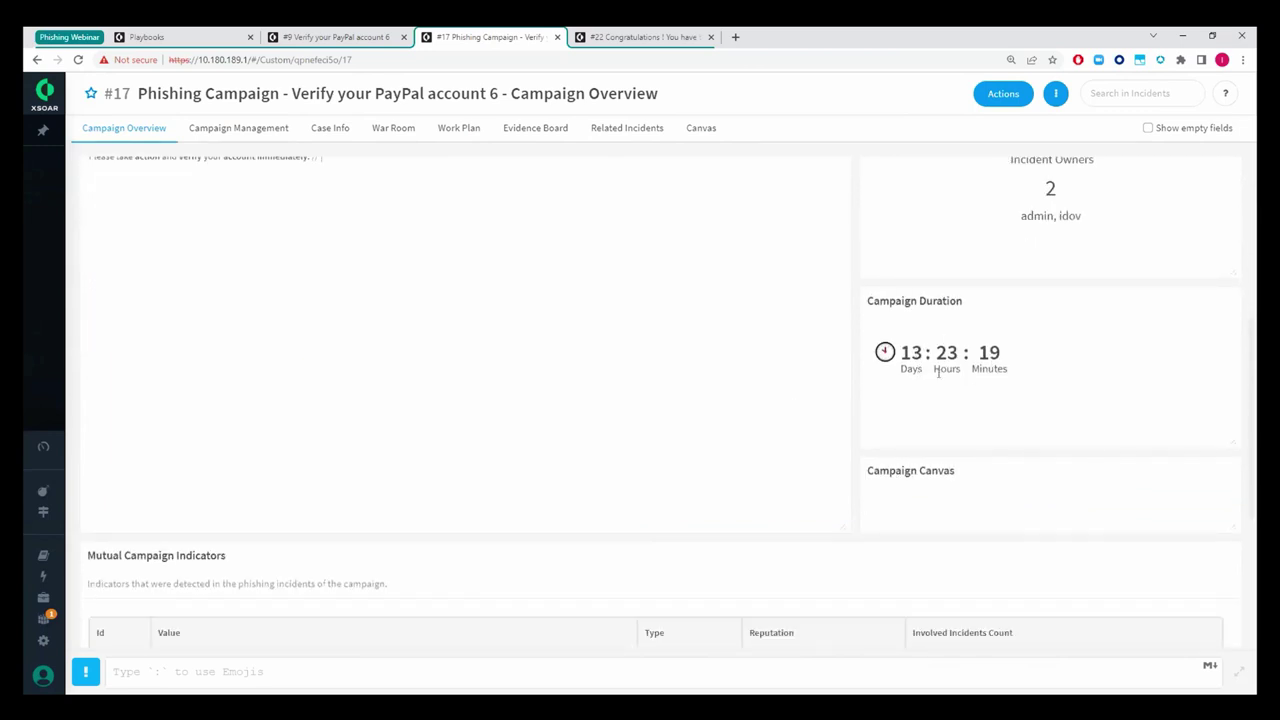
Step: Examine the Mutual Campaign Indicators table, checking the reputation and Involved Incidents Count of the first domain
scroll(856, 532, "down", 3)
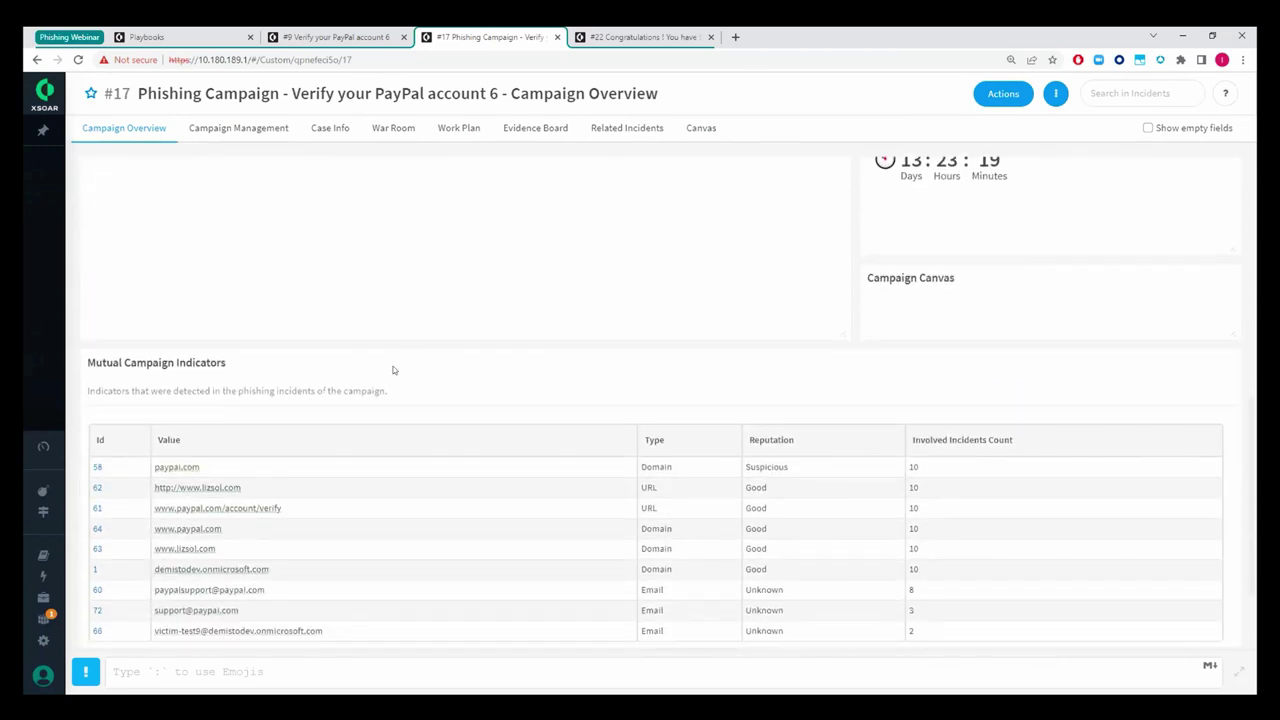
scroll(393, 370, "down", 1)
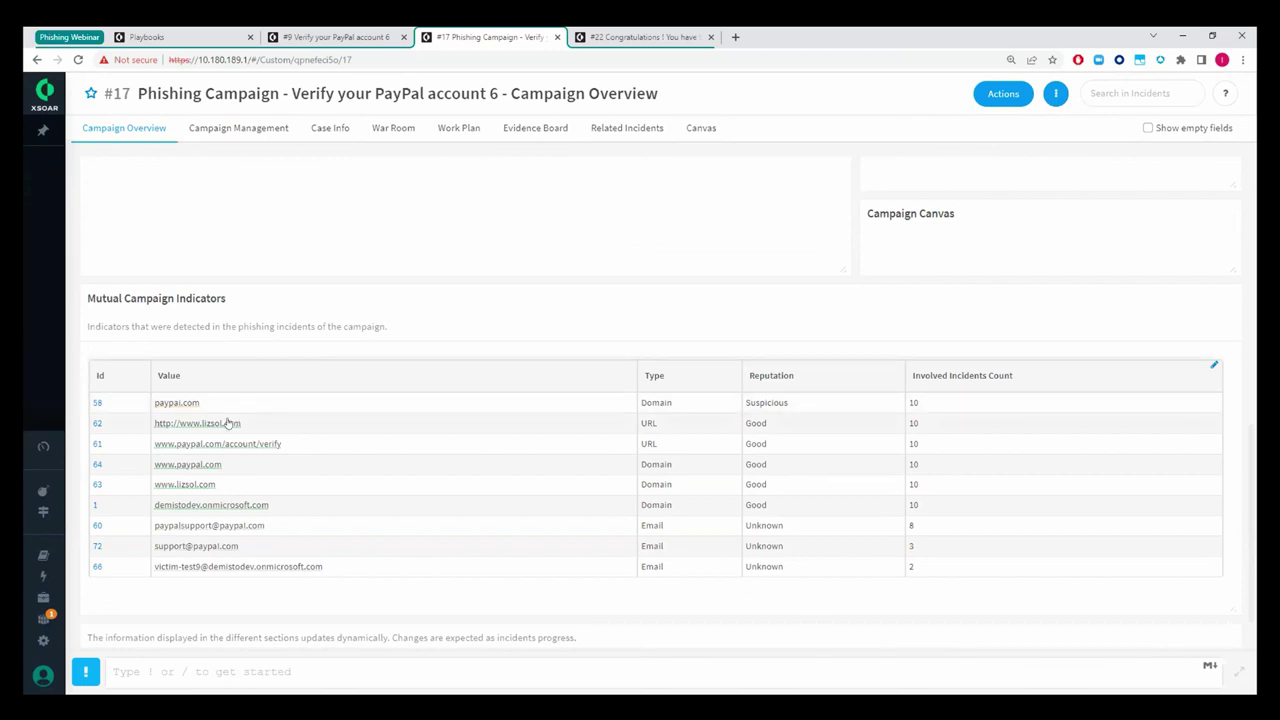
scroll(255, 393, "right", 10)
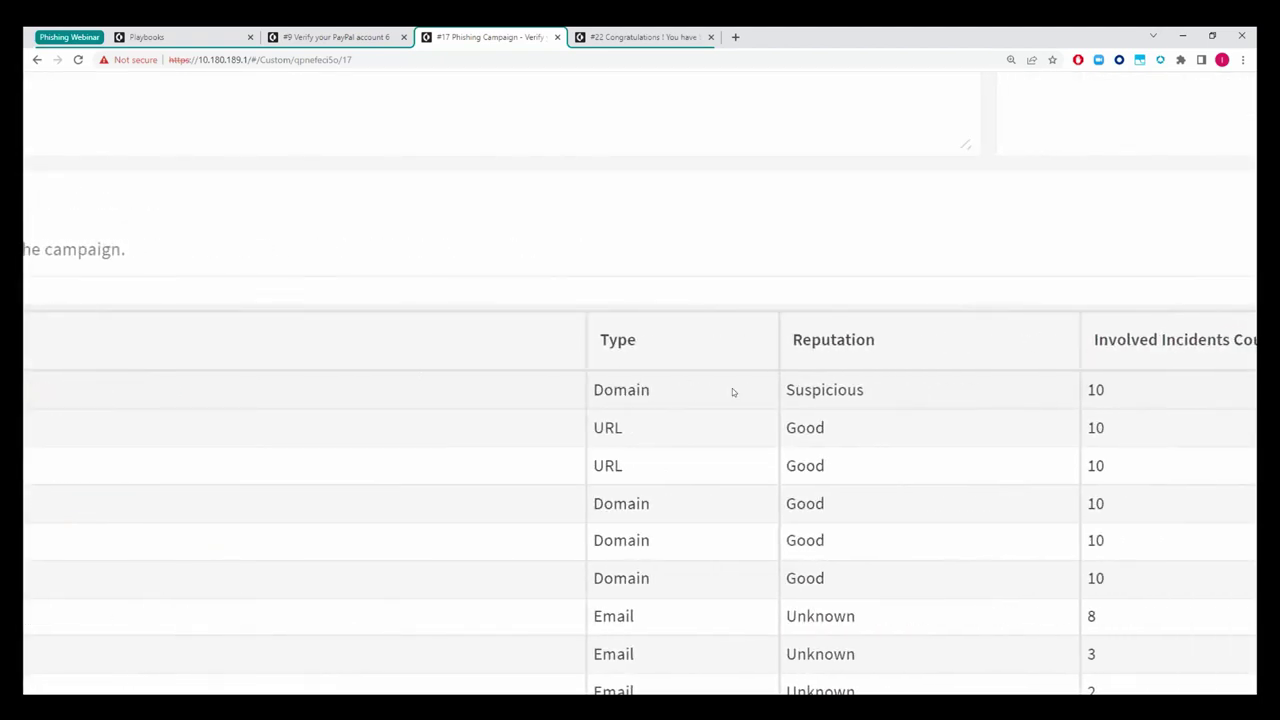
double_click(759, 388)
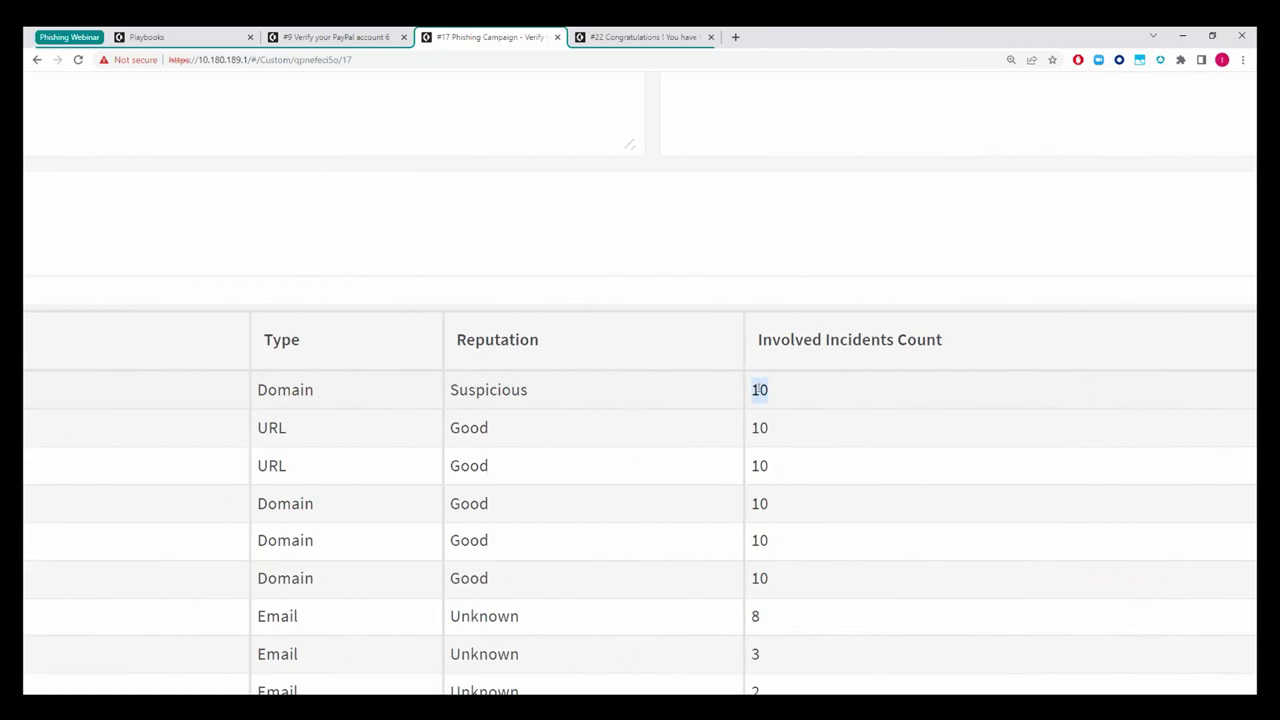
key("ctrl+minus")
key("ctrl+minus")
key("ctrl+minus")
key("ctrl+minus")
Step: Return to the overview summary and check who is listed under Incident Owners
scroll(816, 393, "up", 5)
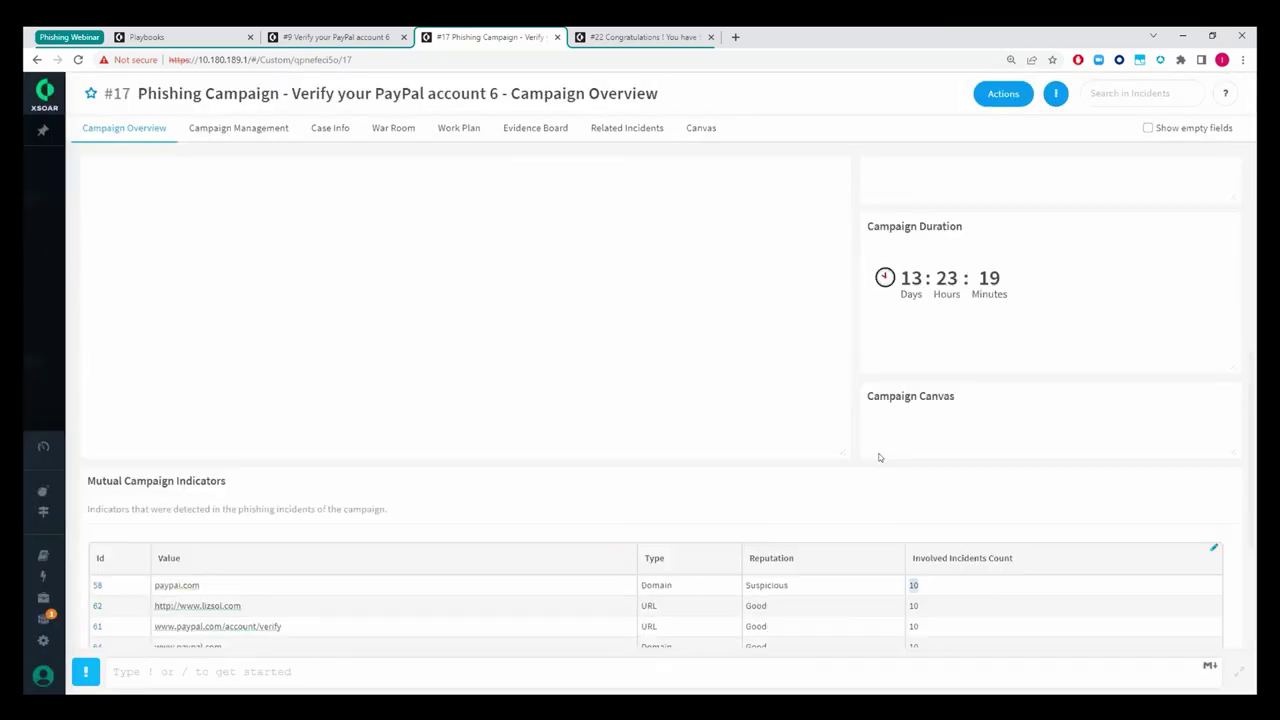
scroll(872, 466, "up", 4)
scroll(840, 444, "down", 1)
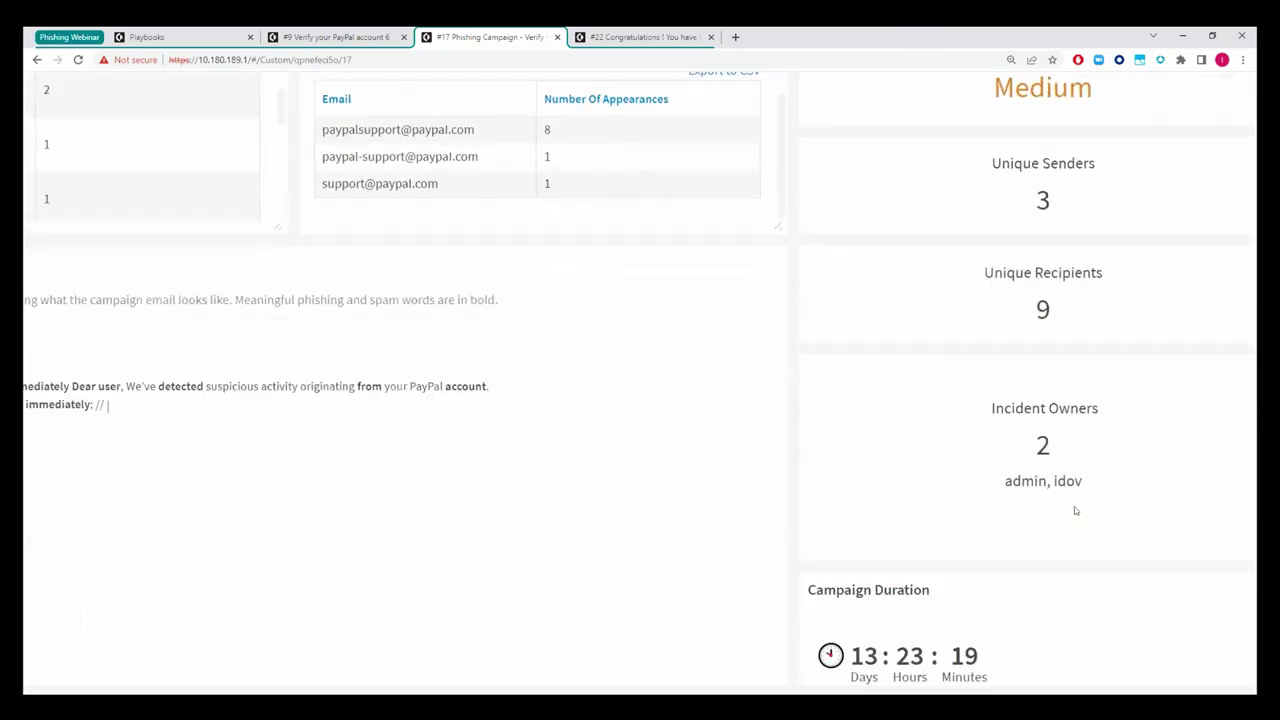
scroll(1074, 506, "up", 5)
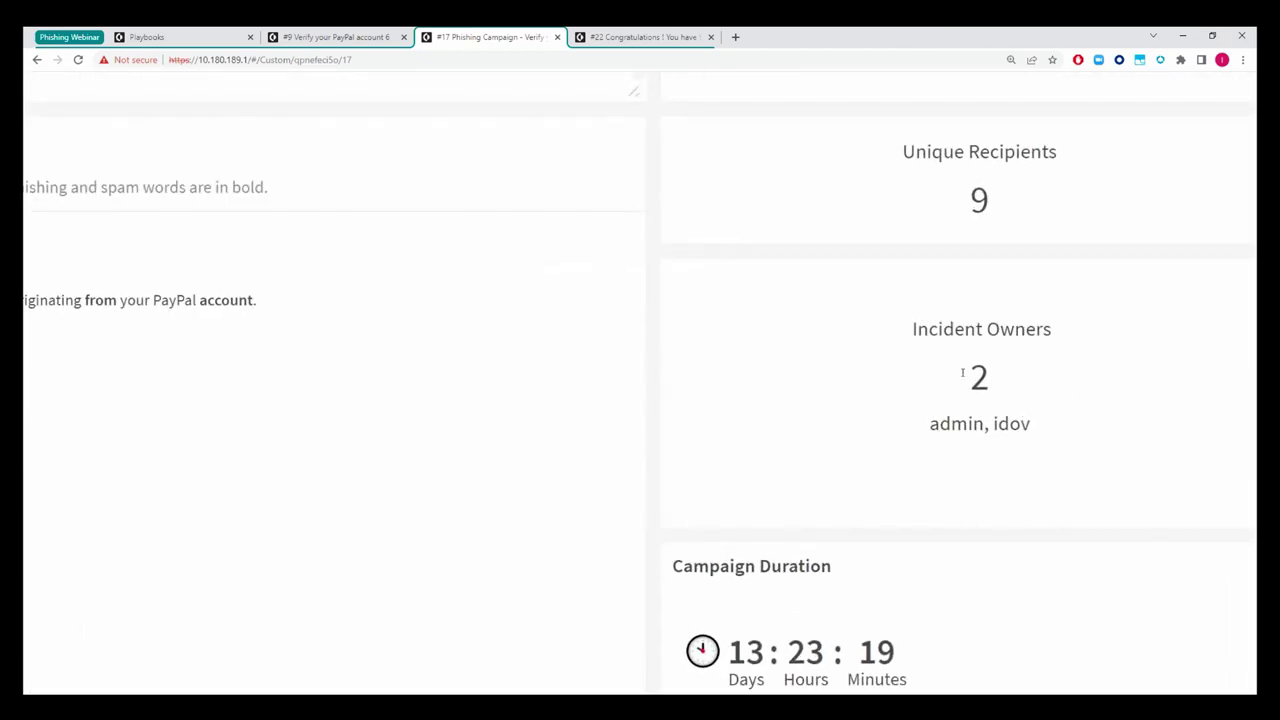
scroll(958, 376, "down", 5)
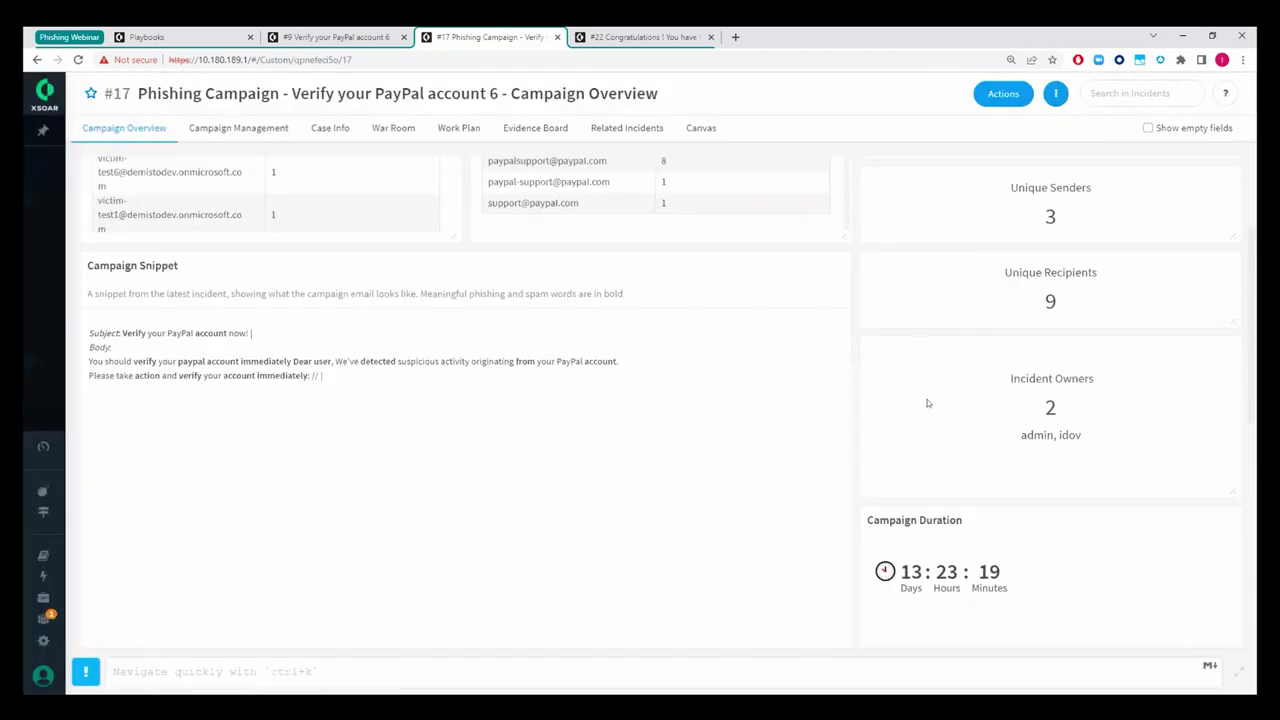
scroll(898, 435, "up", 1)
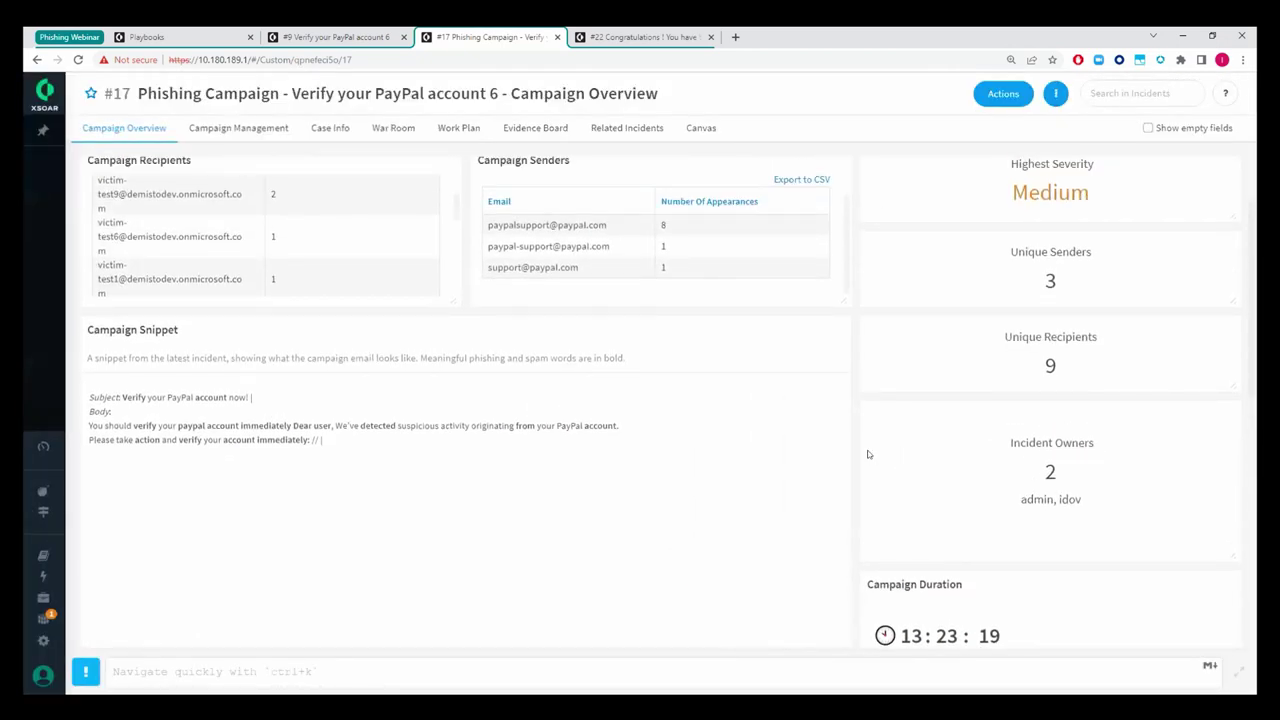
scroll(870, 456, "up", 2)
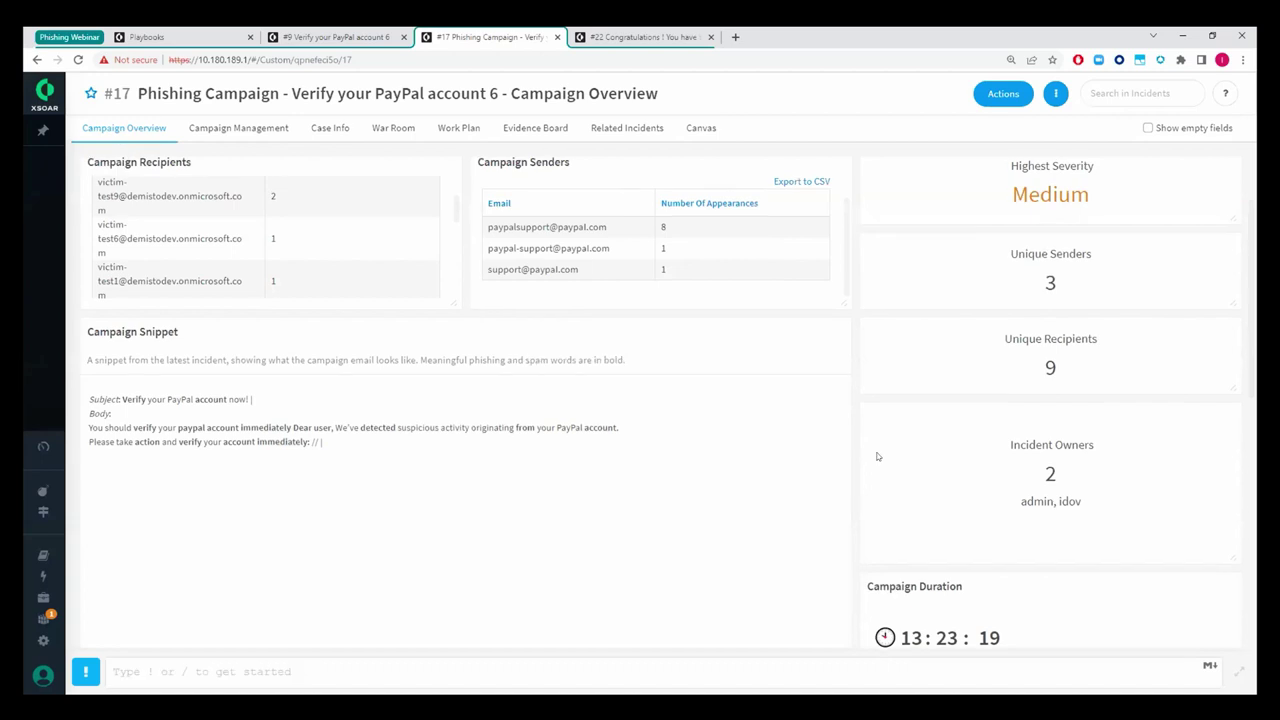
Step: Open Campaign Management and inspect the selectable incidents and available actions in Incident Actions, leaving All and Take Ownership selected
left_click(226, 131)
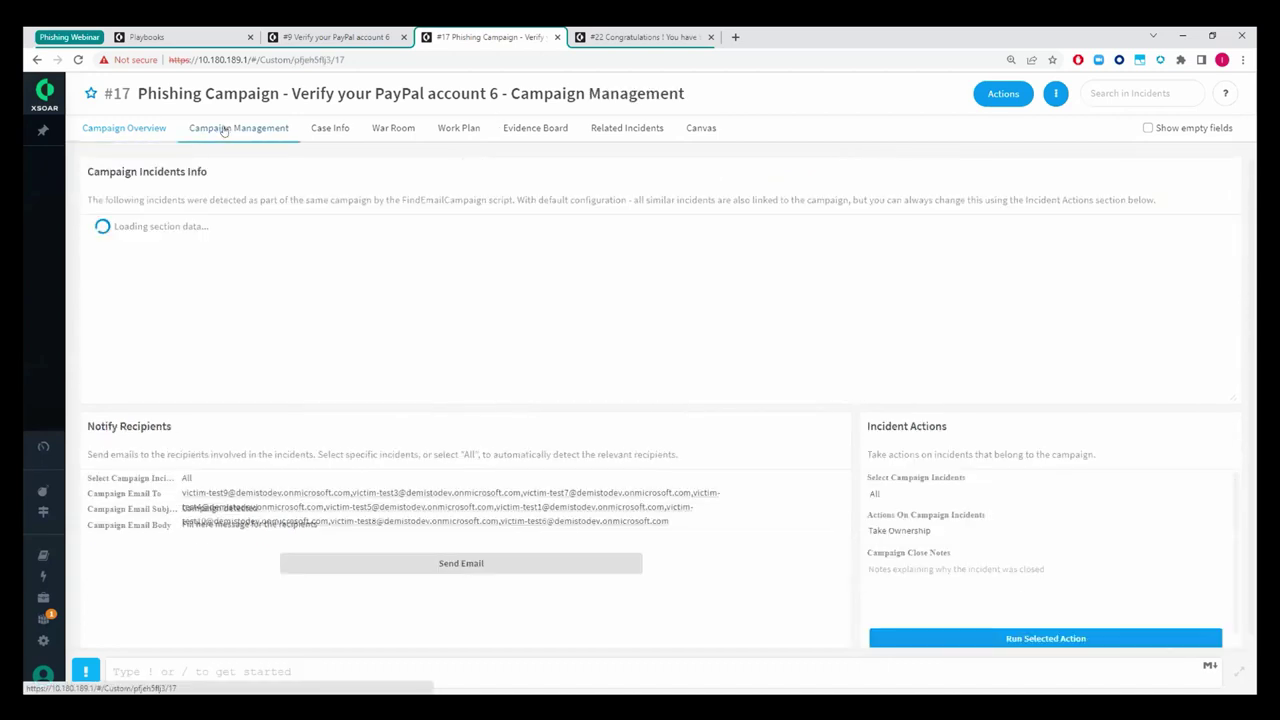
left_click(900, 496)
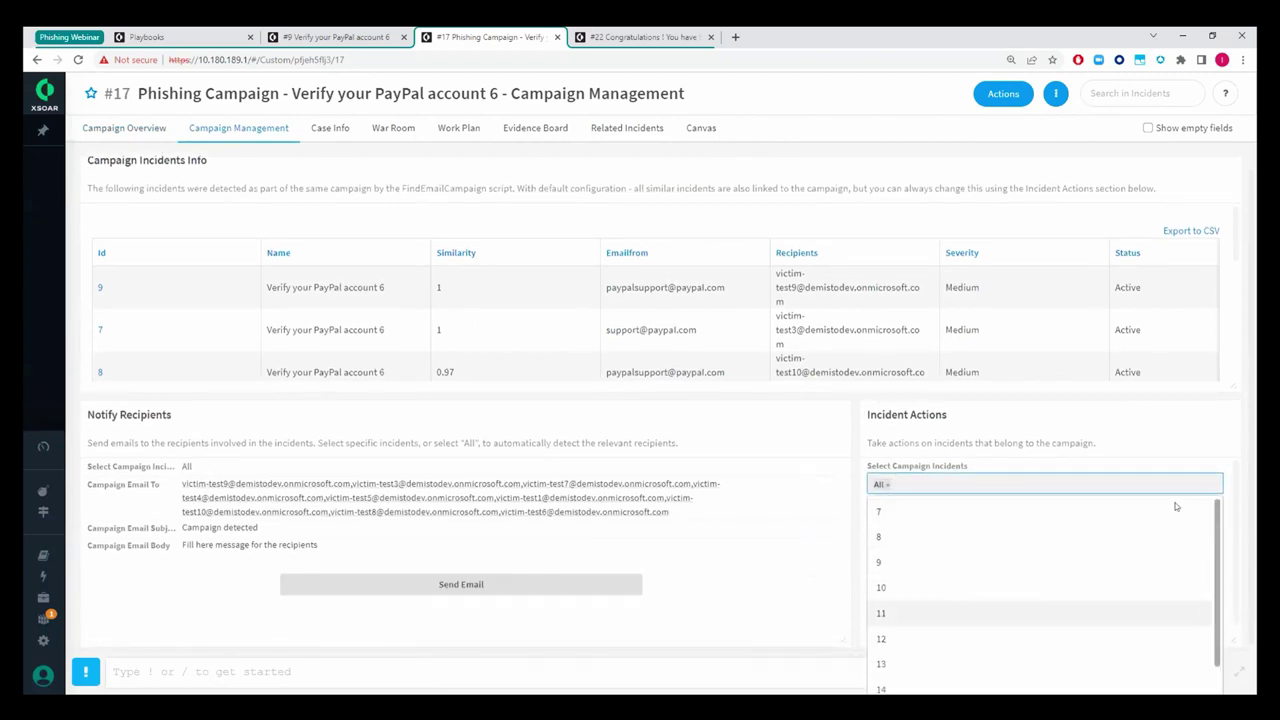
left_click(910, 477)
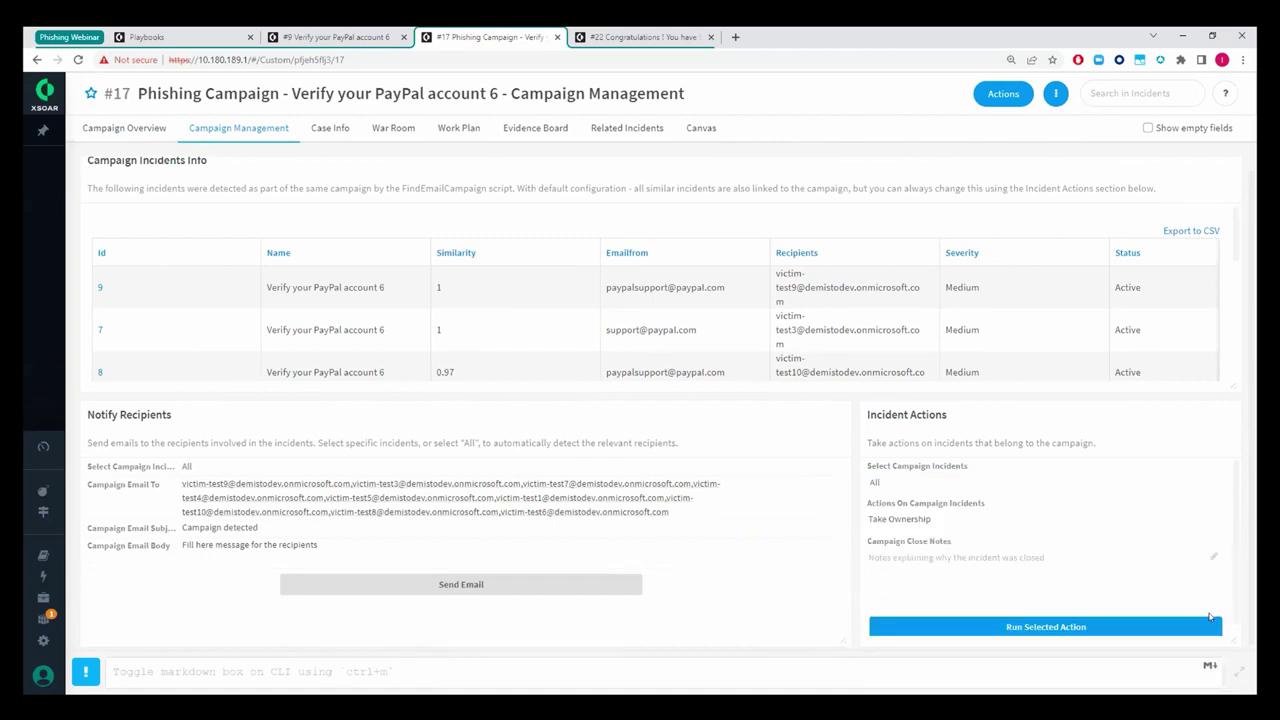
left_click(928, 521)
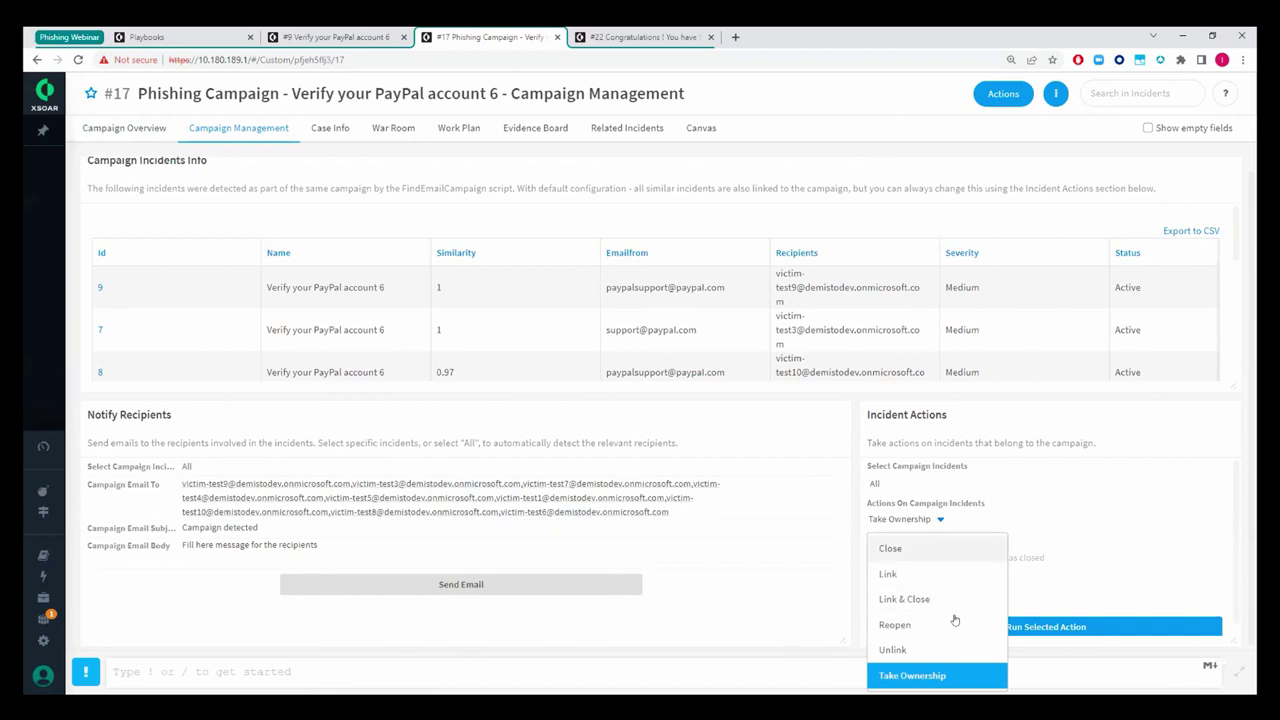
left_click(937, 519)
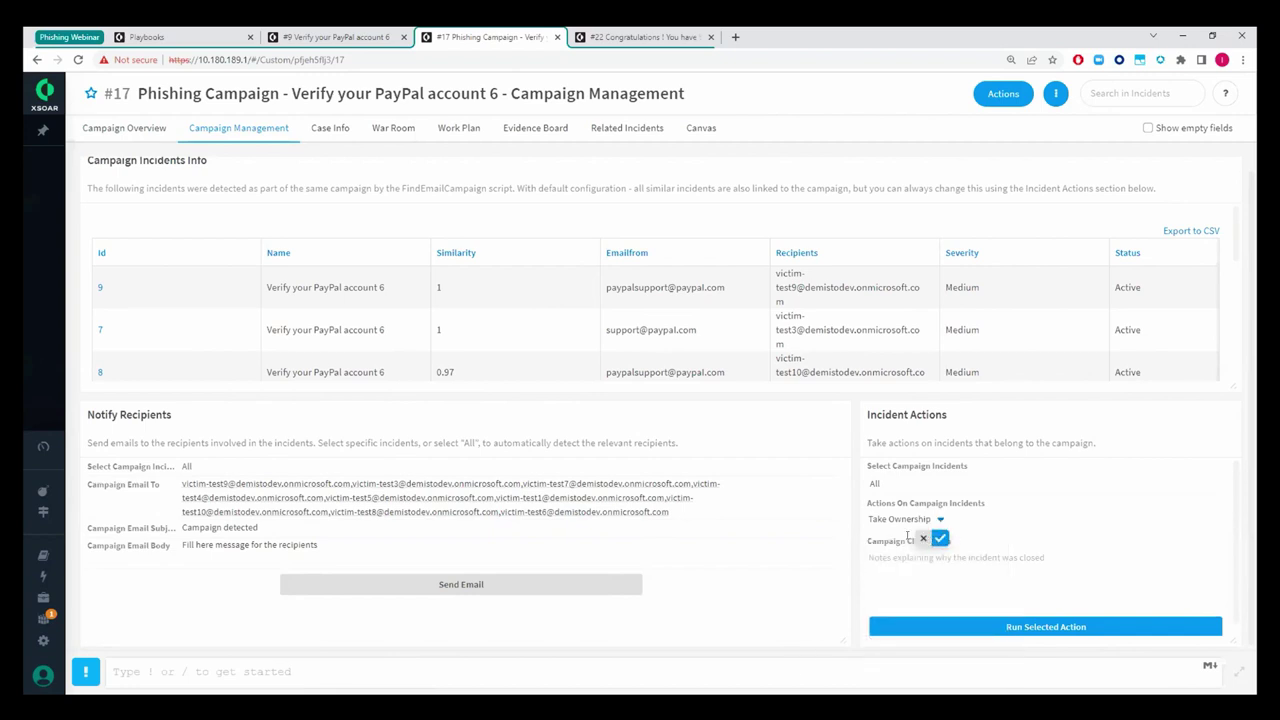
Step: Look through the Campaign Incidents Info table, comparing the similarity and status of the listed incidents
scroll(165, 320, "down", 3)
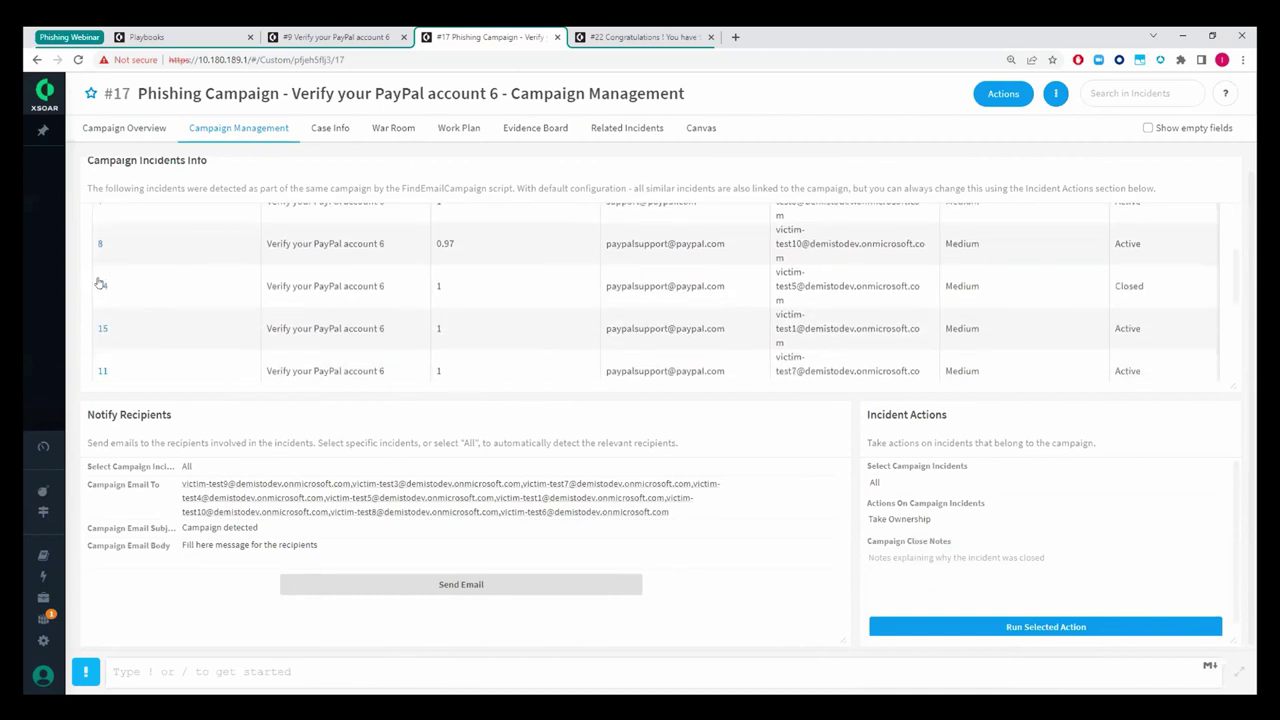
scroll(94, 245, "up", 2)
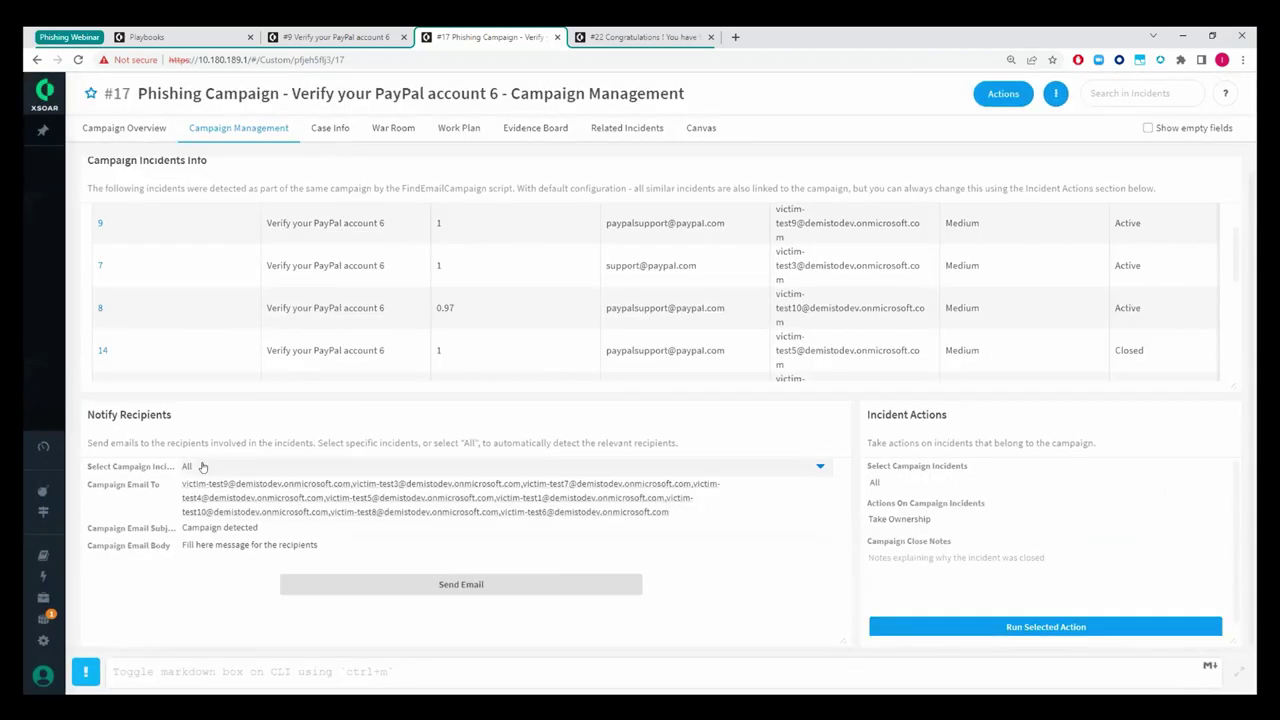
Step: Inspect the selectable campaign incidents in Notify Recipients, leaving All selected, and review the recipient email fields
left_click(203, 466)
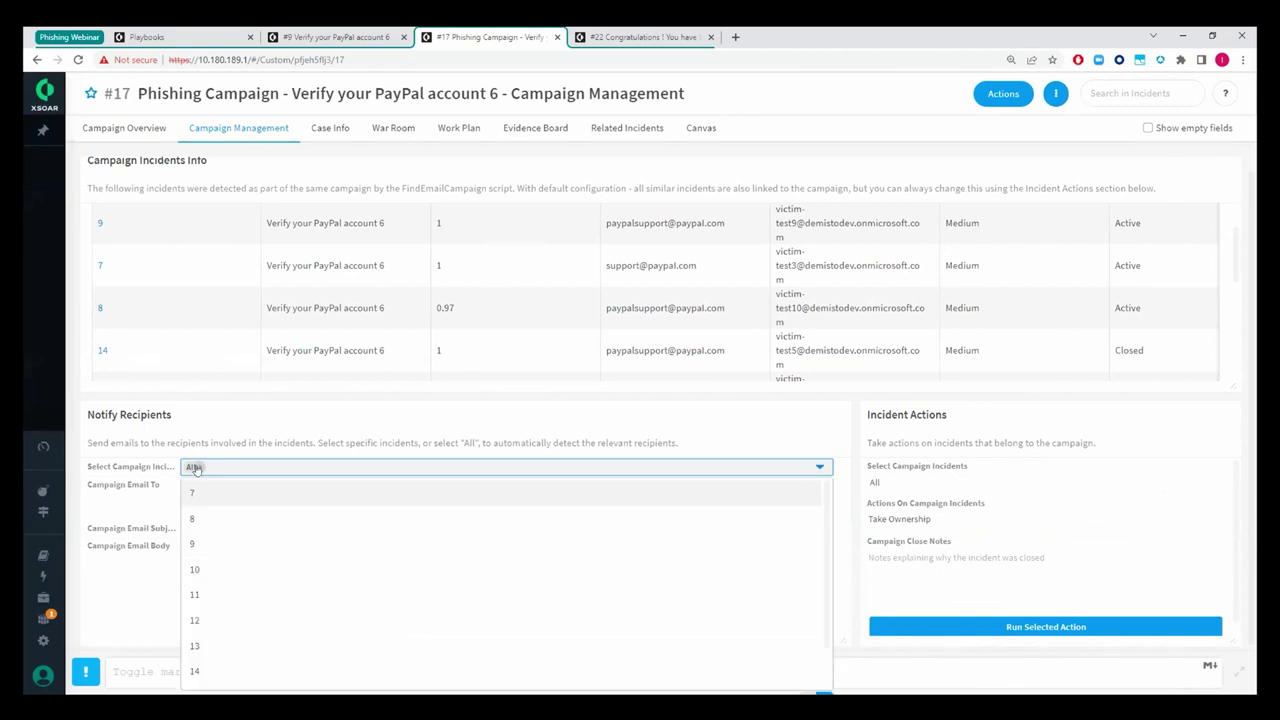
left_click(215, 442)
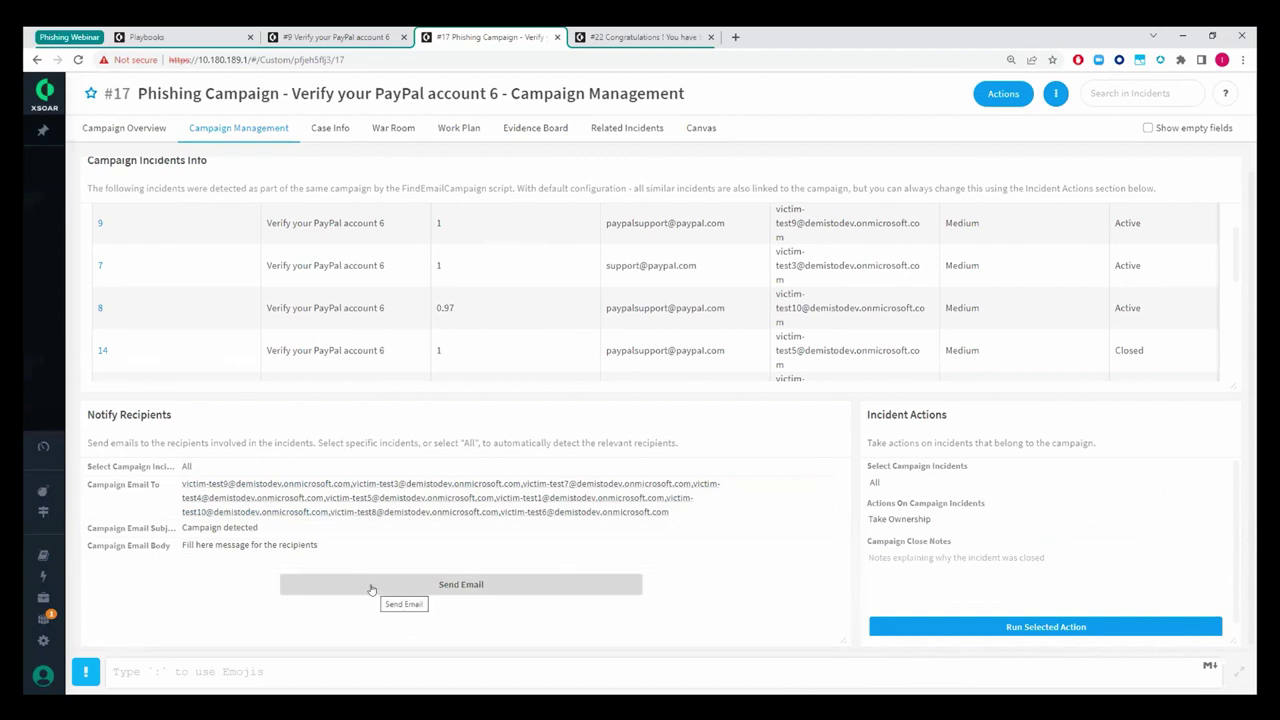
scroll(251, 150, "up", 1)
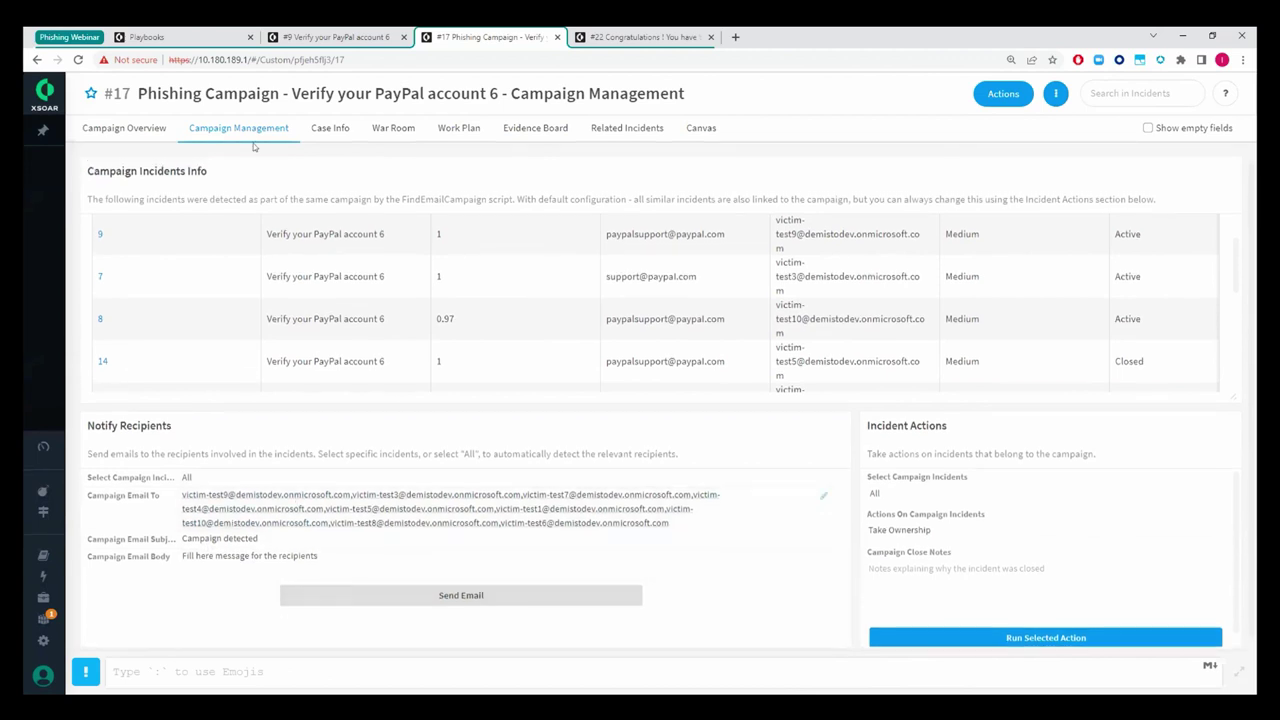
left_click(250, 148)
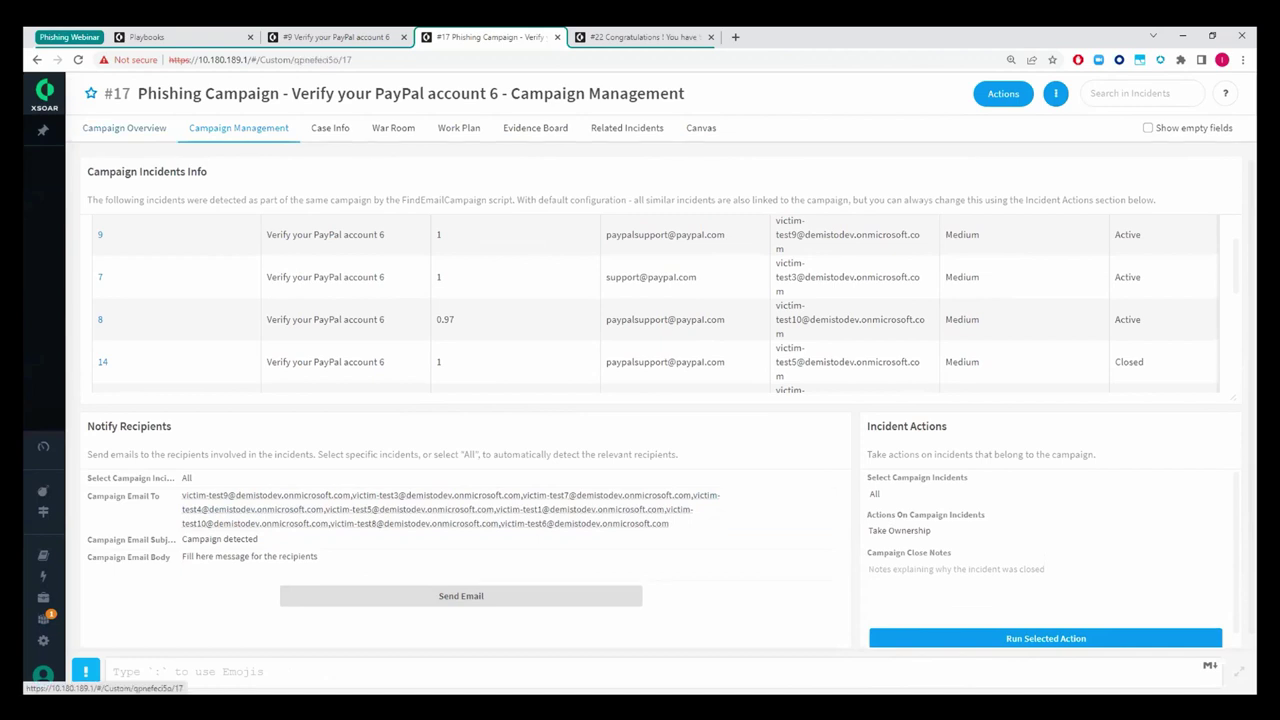
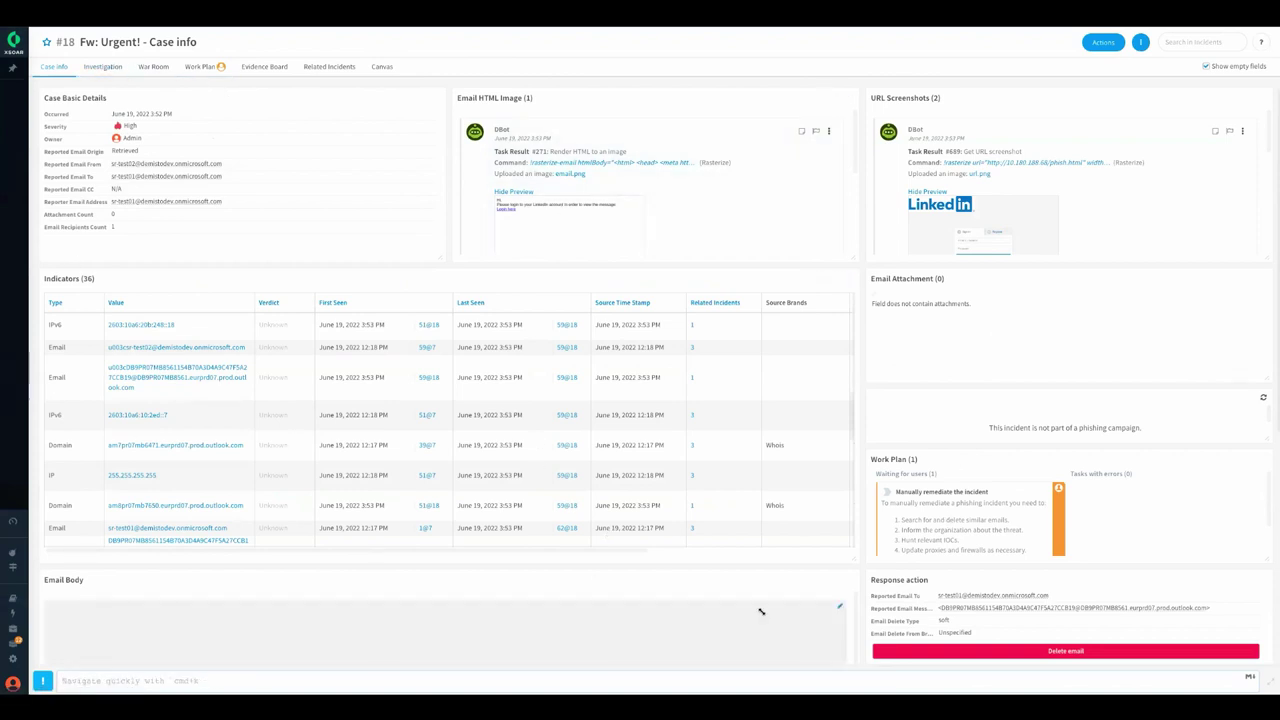
Step: Preview the Email HTML Image and the URL screenshot of incident #18 at full size, closing each preview
left_click(610, 233)
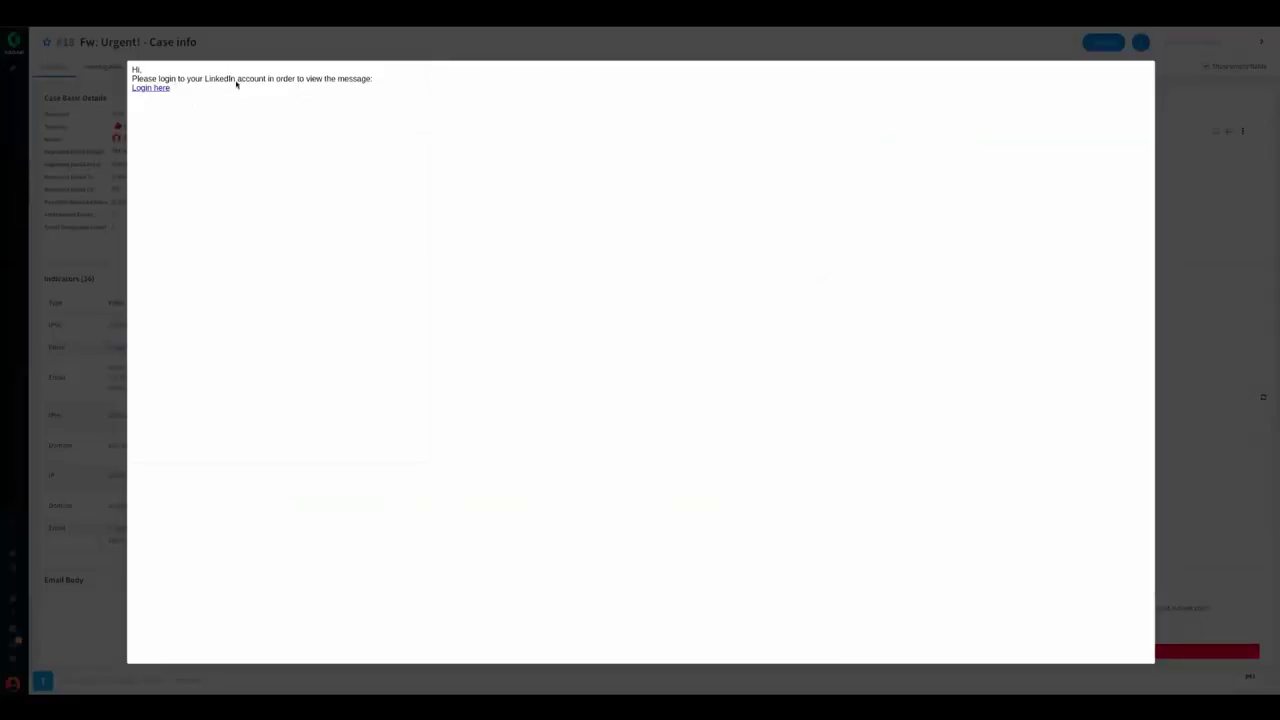
left_click(79, 240)
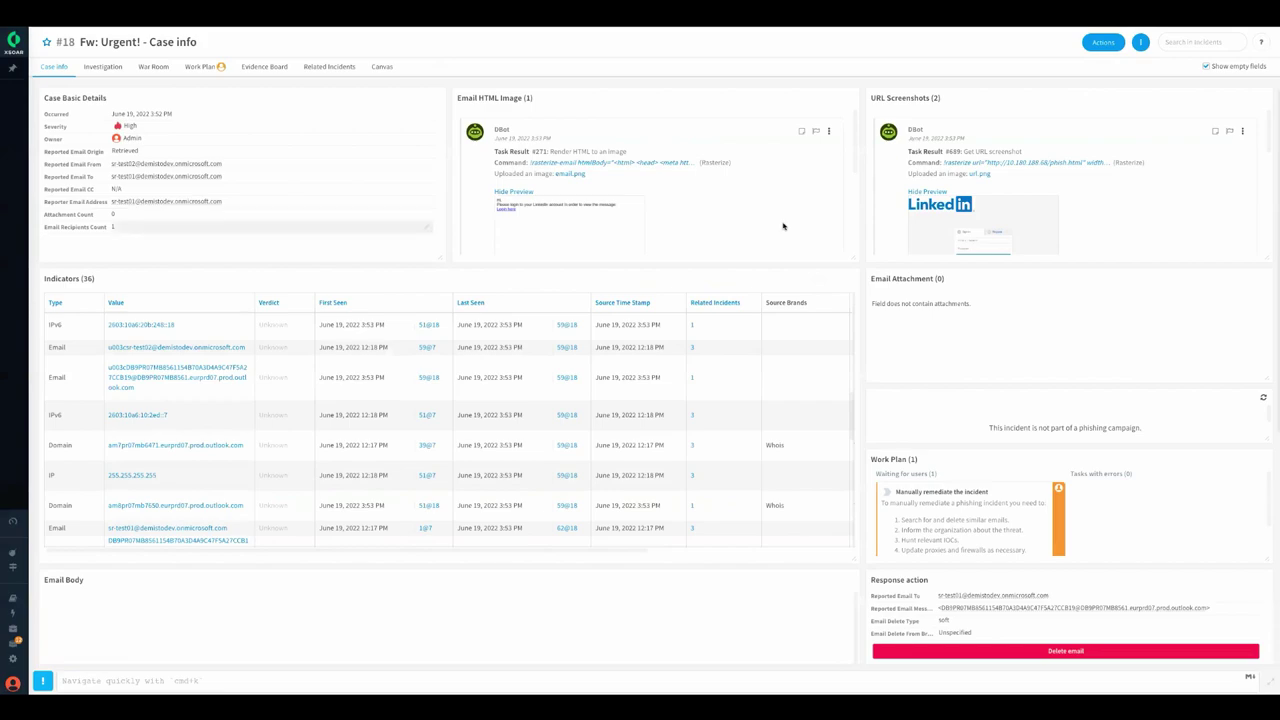
left_click(992, 227)
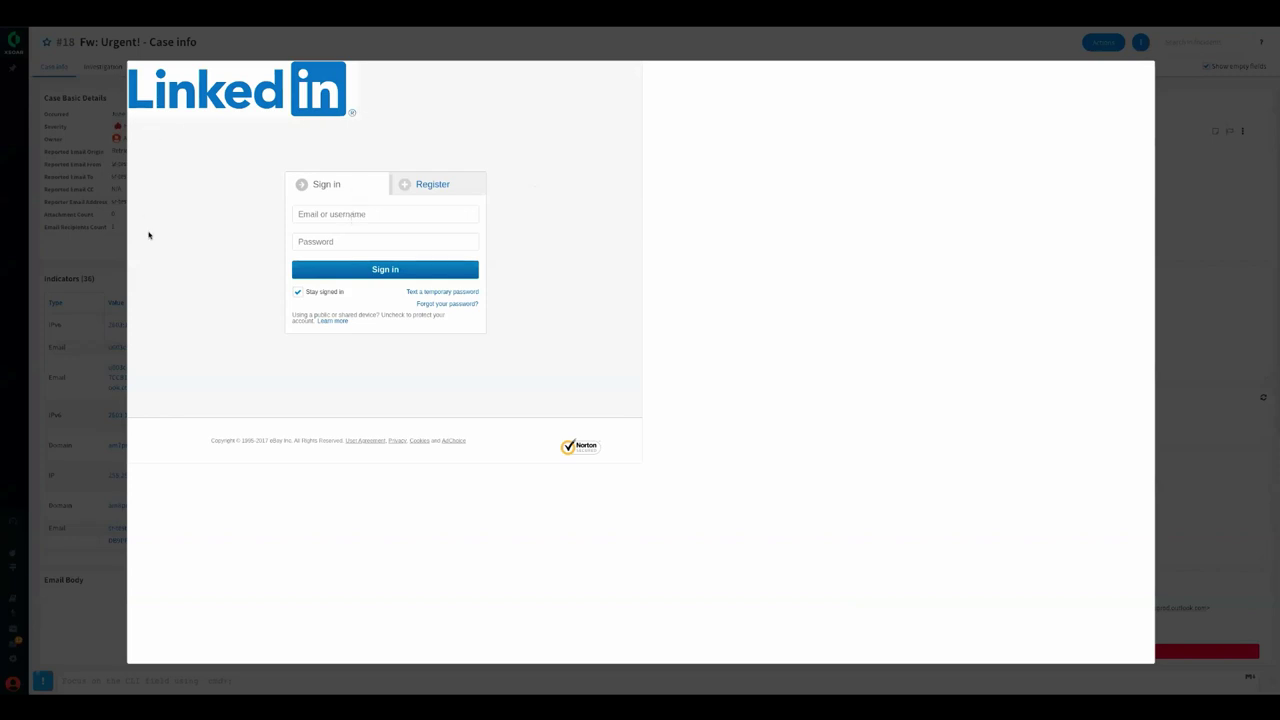
left_click(69, 326)
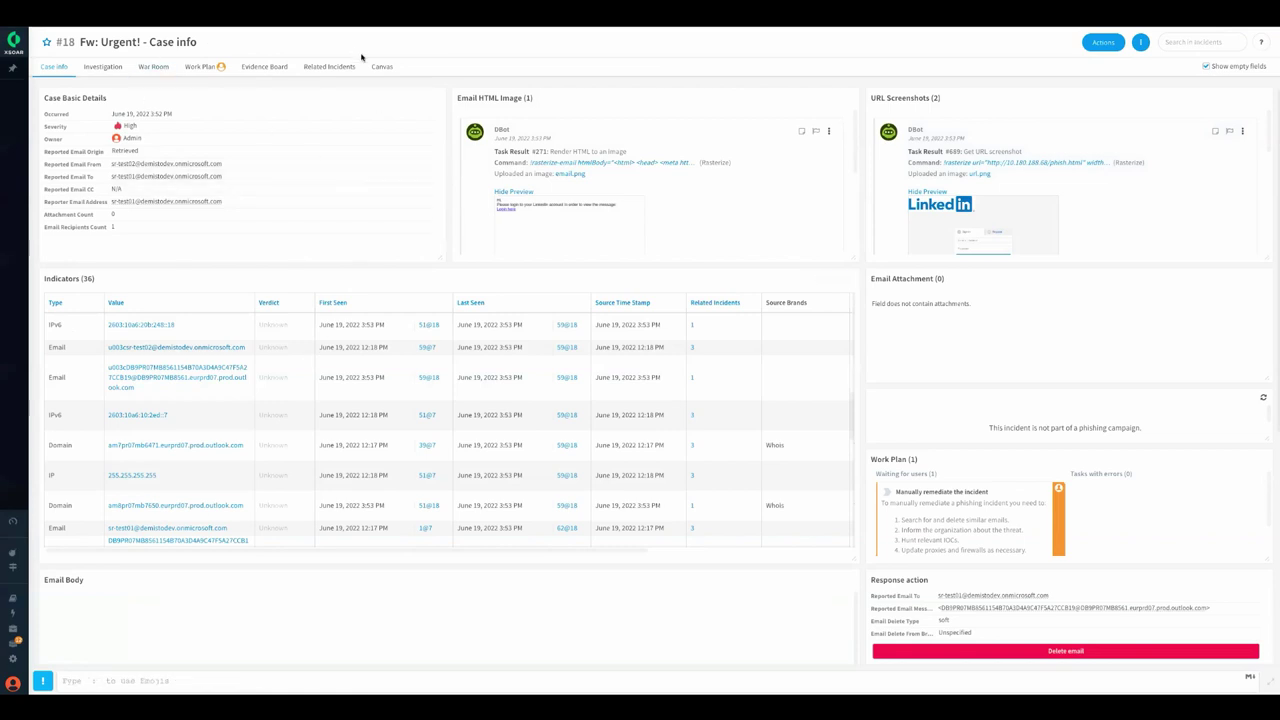
Step: Open incident #18's Investigation page and examine the ML Prediction for URLs evidence, including company logo use and URL severity score
left_click(102, 66)
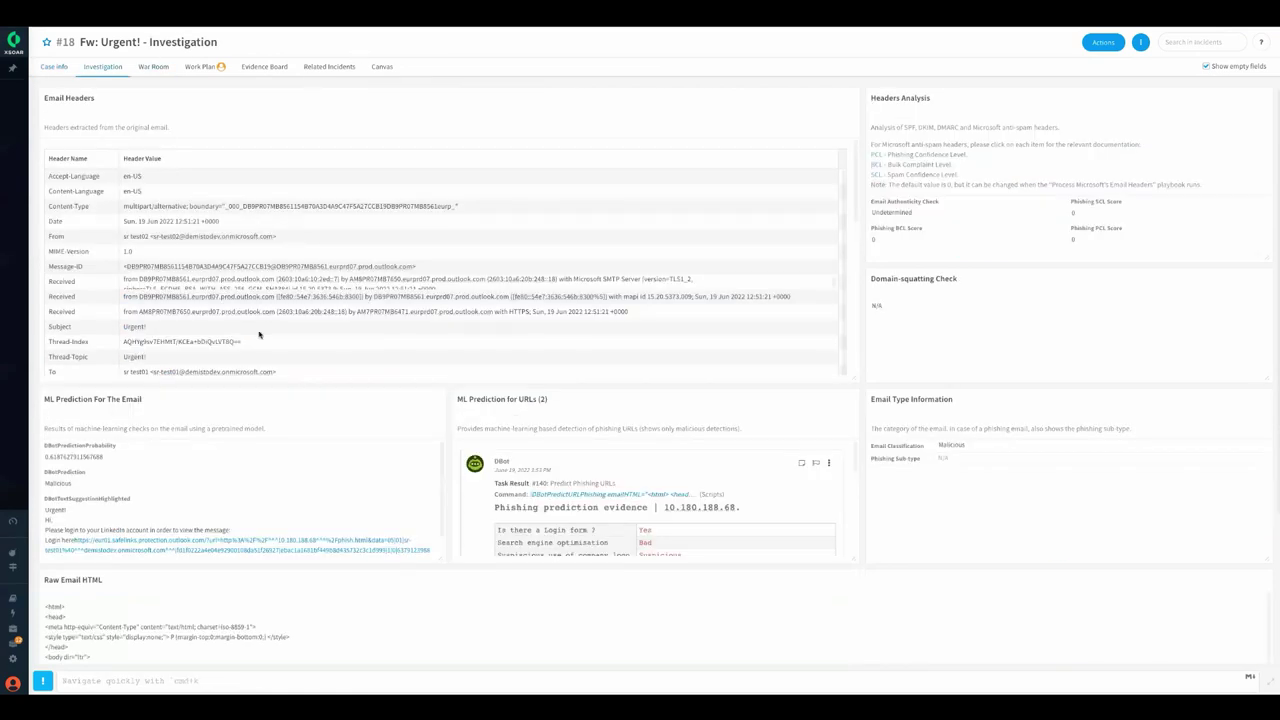
scroll(490, 550, "down", 1)
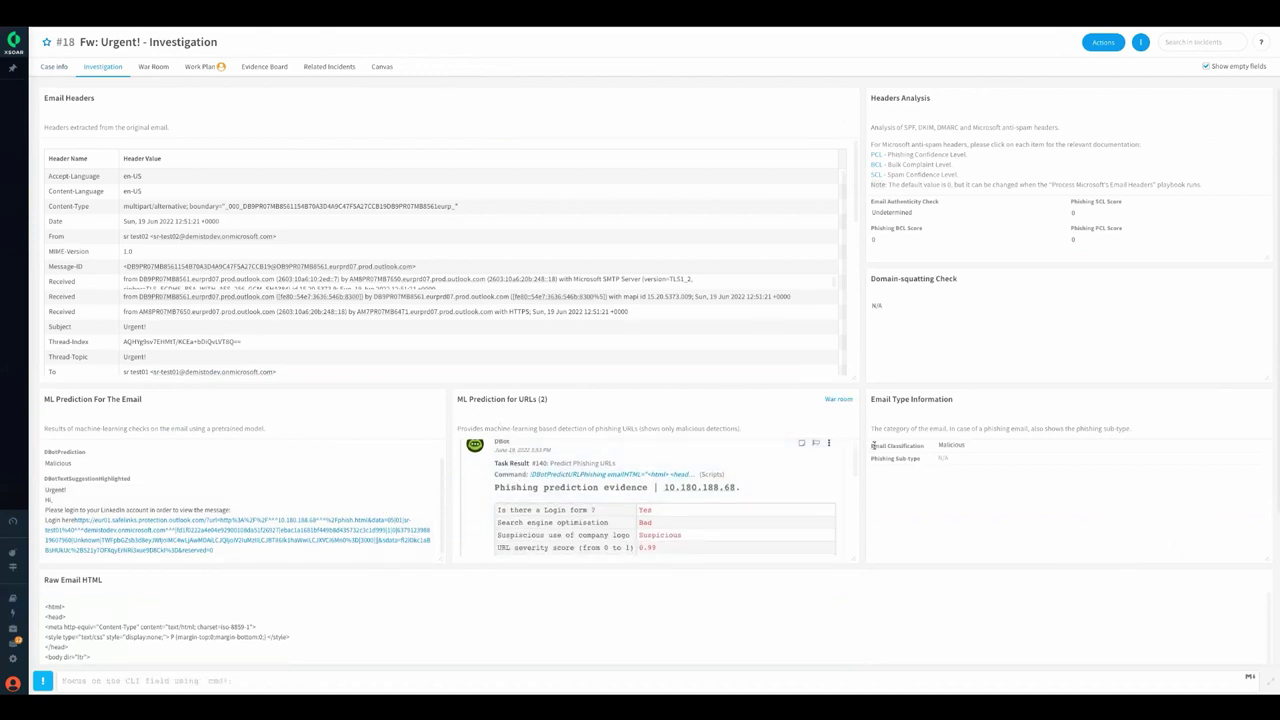
left_click_drag(855, 458, 857, 474)
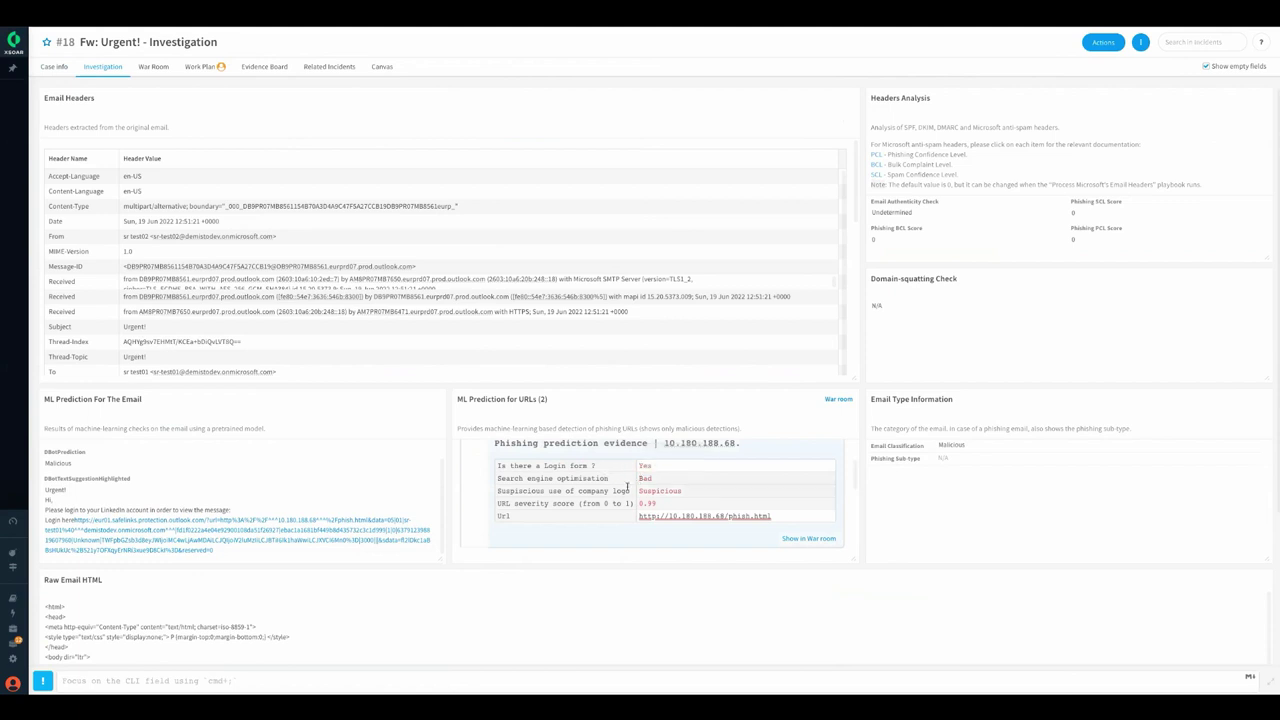
left_click_drag(629, 489, 580, 490)
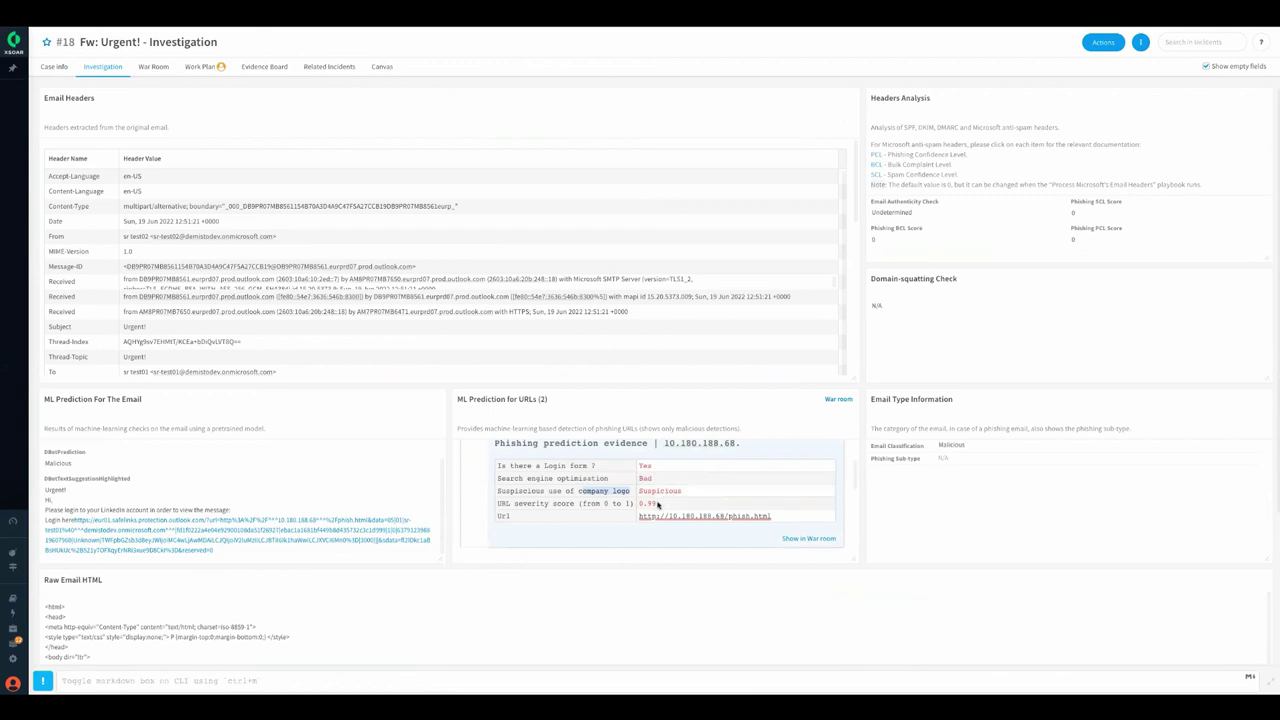
left_click(645, 501)
left_click_drag(660, 505, 623, 514)
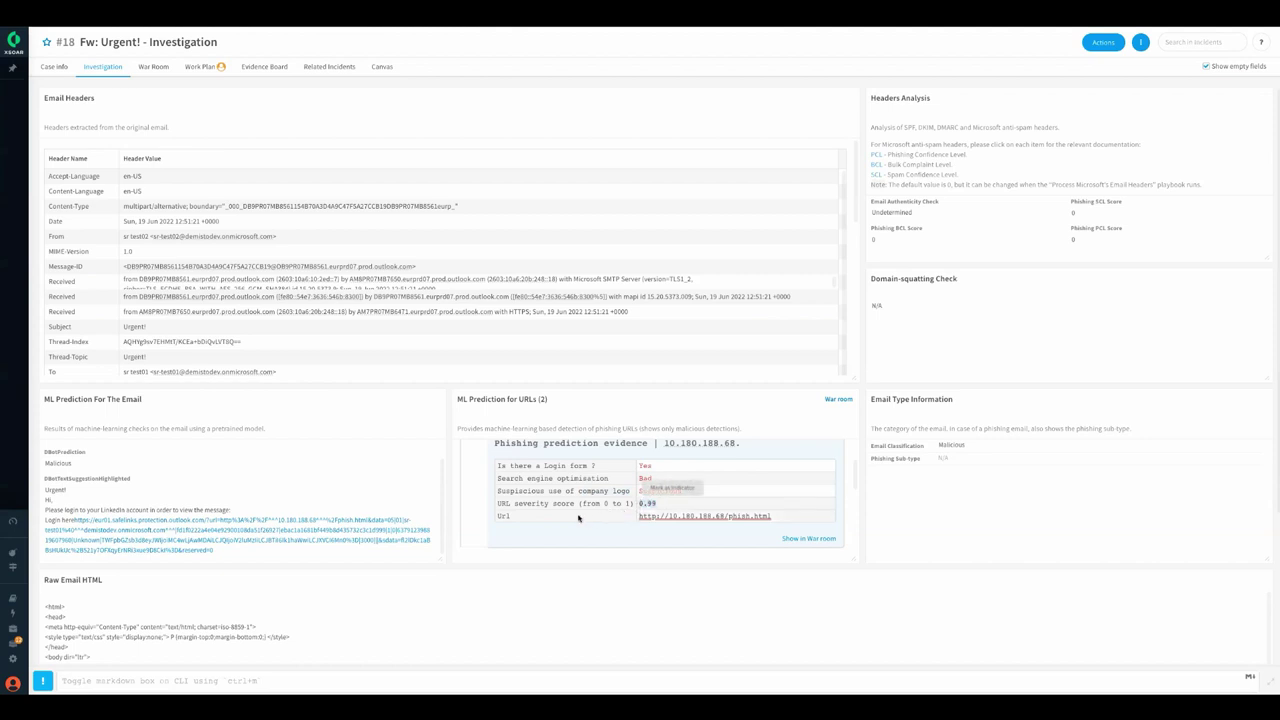
Step: View the logo detection image in ML Prediction for URLs at full size and close it
scroll(789, 500, "down", 1)
scroll(789, 500, "down", 5)
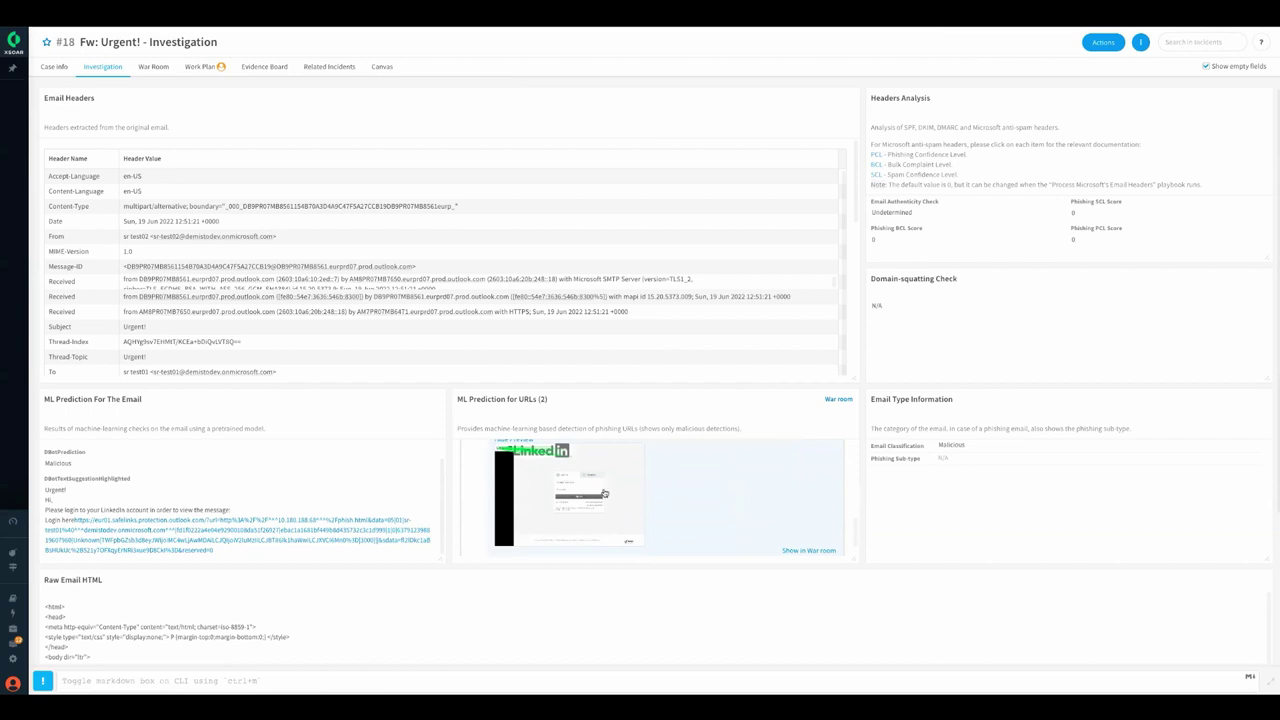
left_click(604, 494)
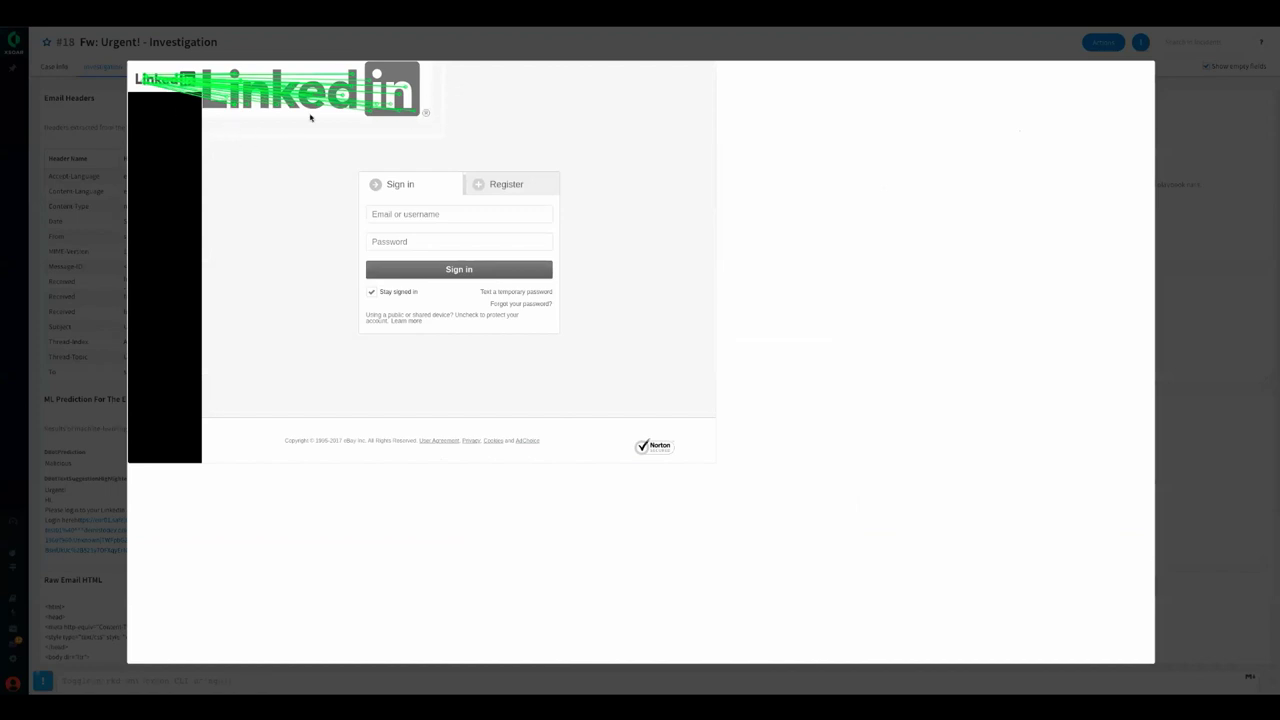
left_click(77, 204)
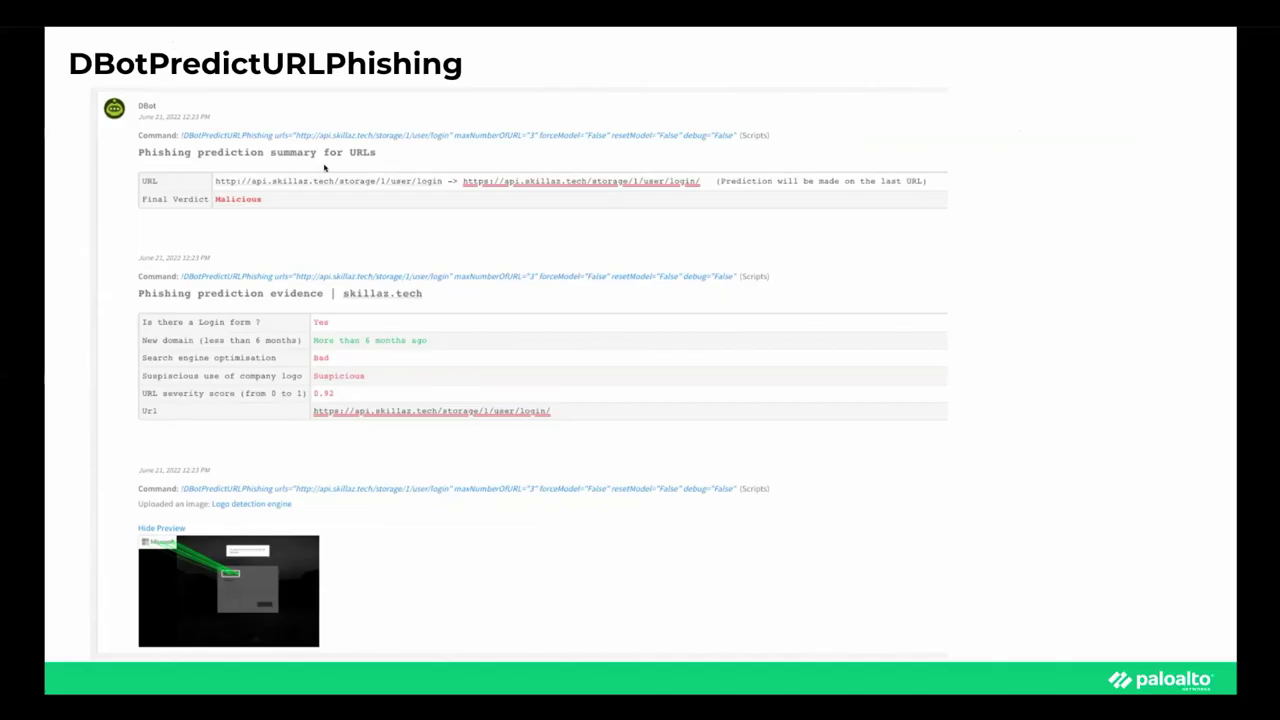
key("Right")
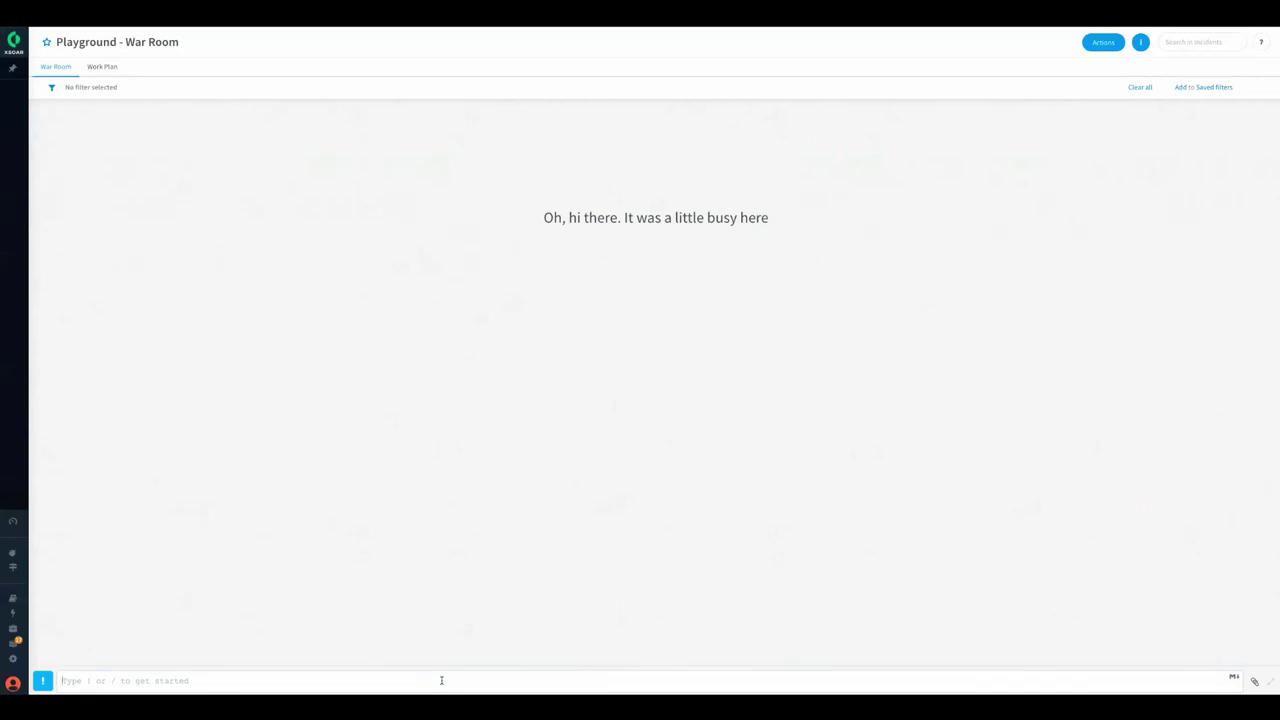
Step: Run !DBotUpdateLogoURLPhishing action=DisplayAllLogos in the Playground War Room to show the URL phishing model's logos
type("!Logo")
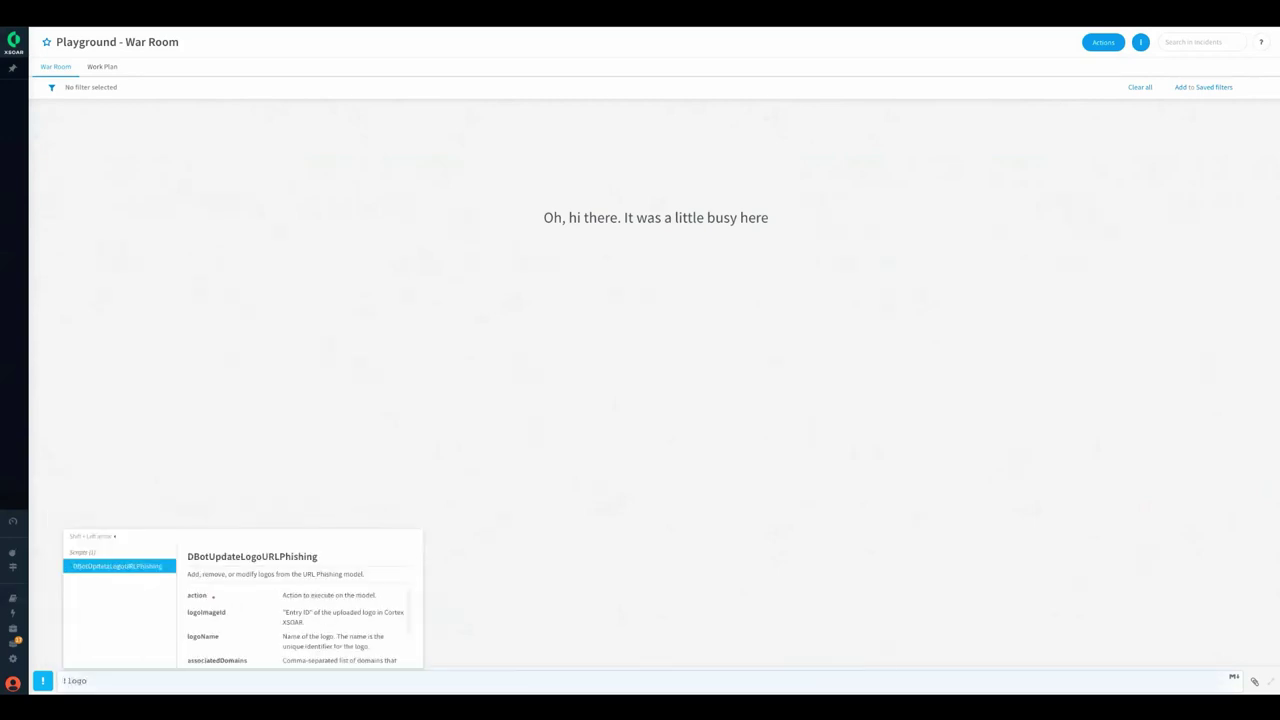
key("Return")
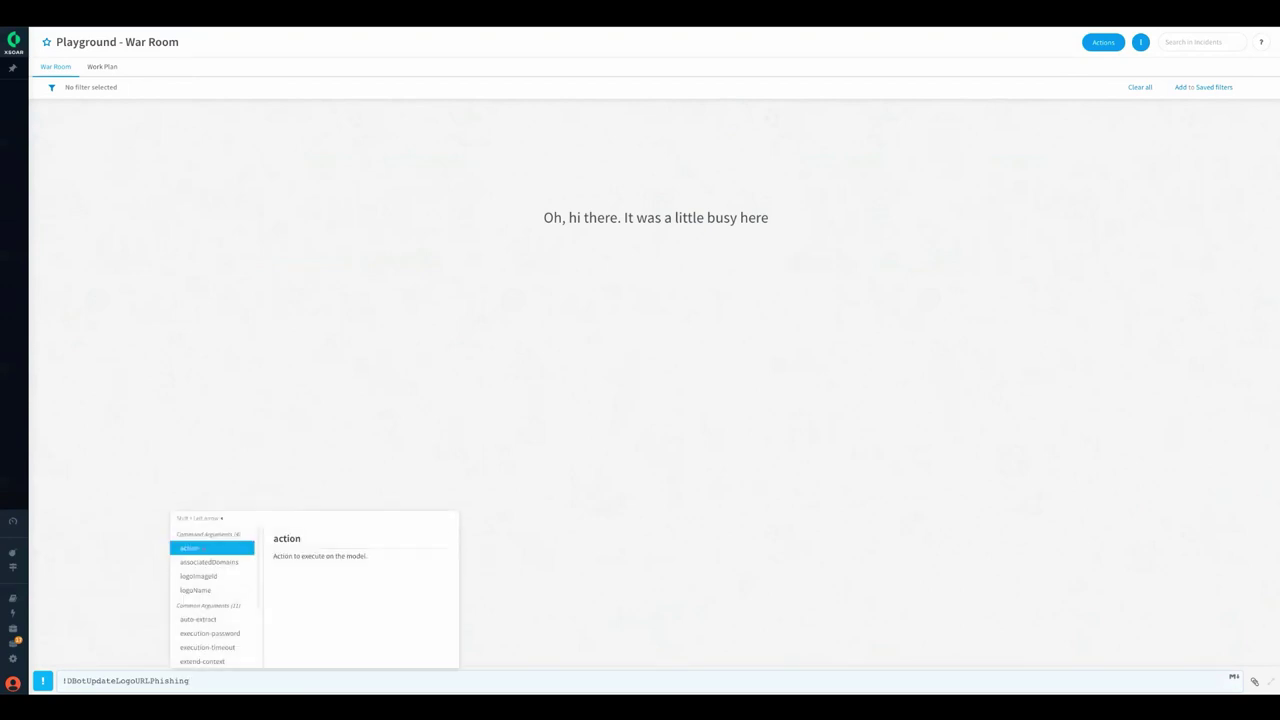
key("Return")
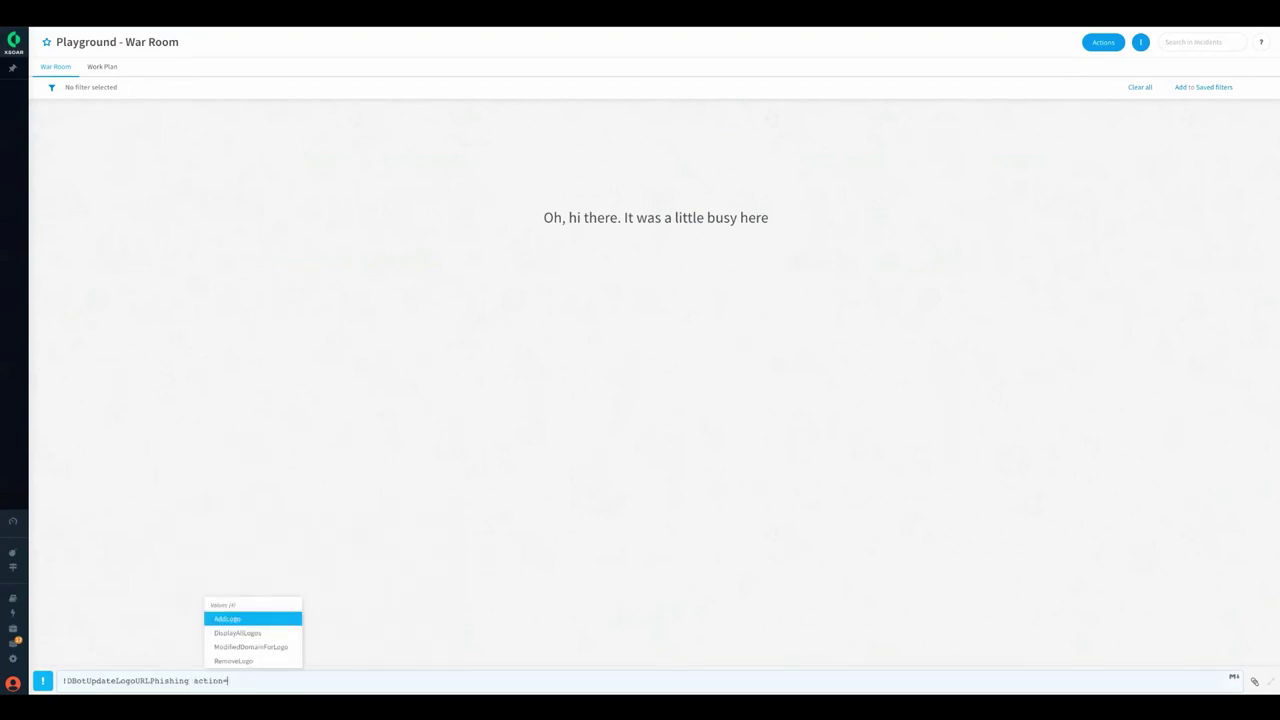
key("Down")
key("Return")
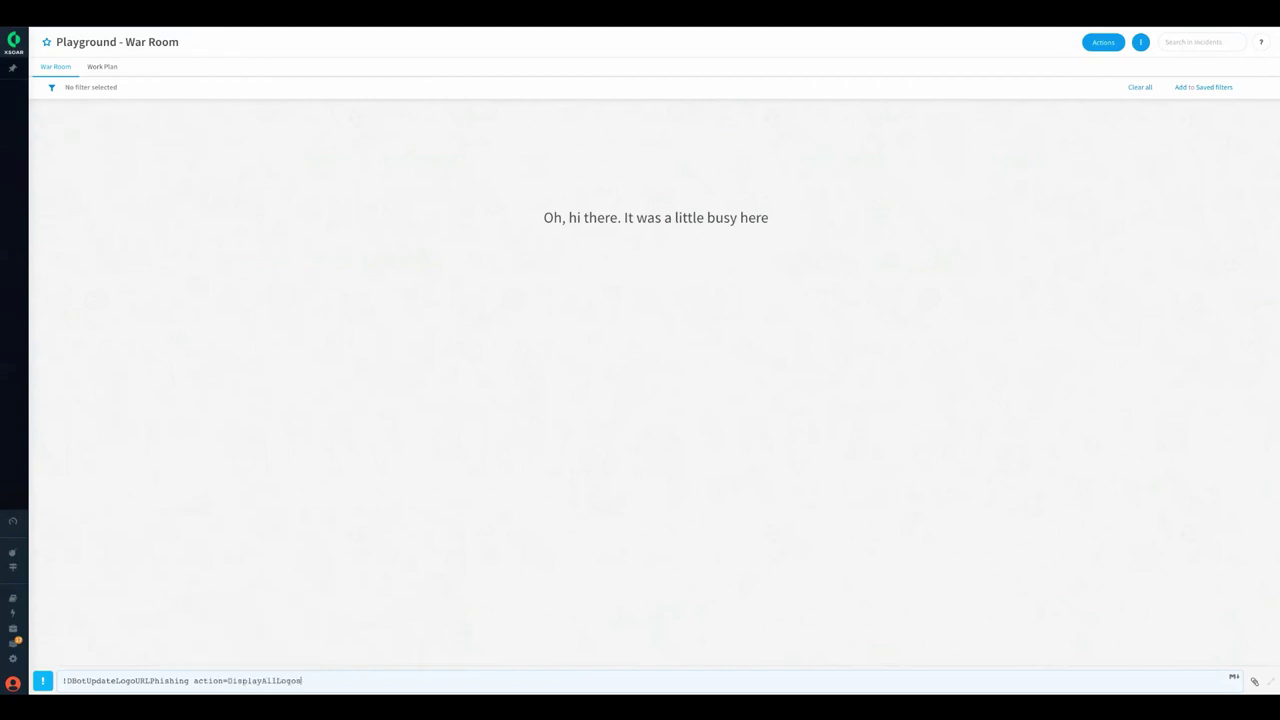
key("Return")
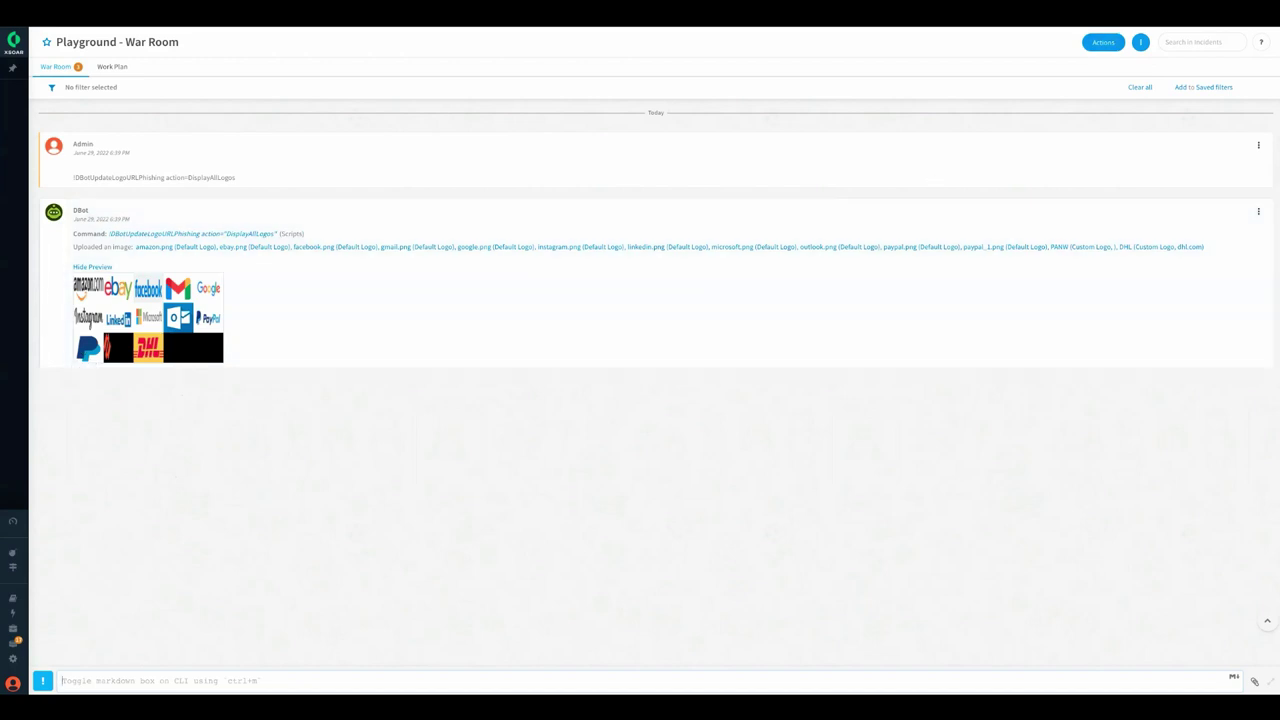
key("ctrl+0")
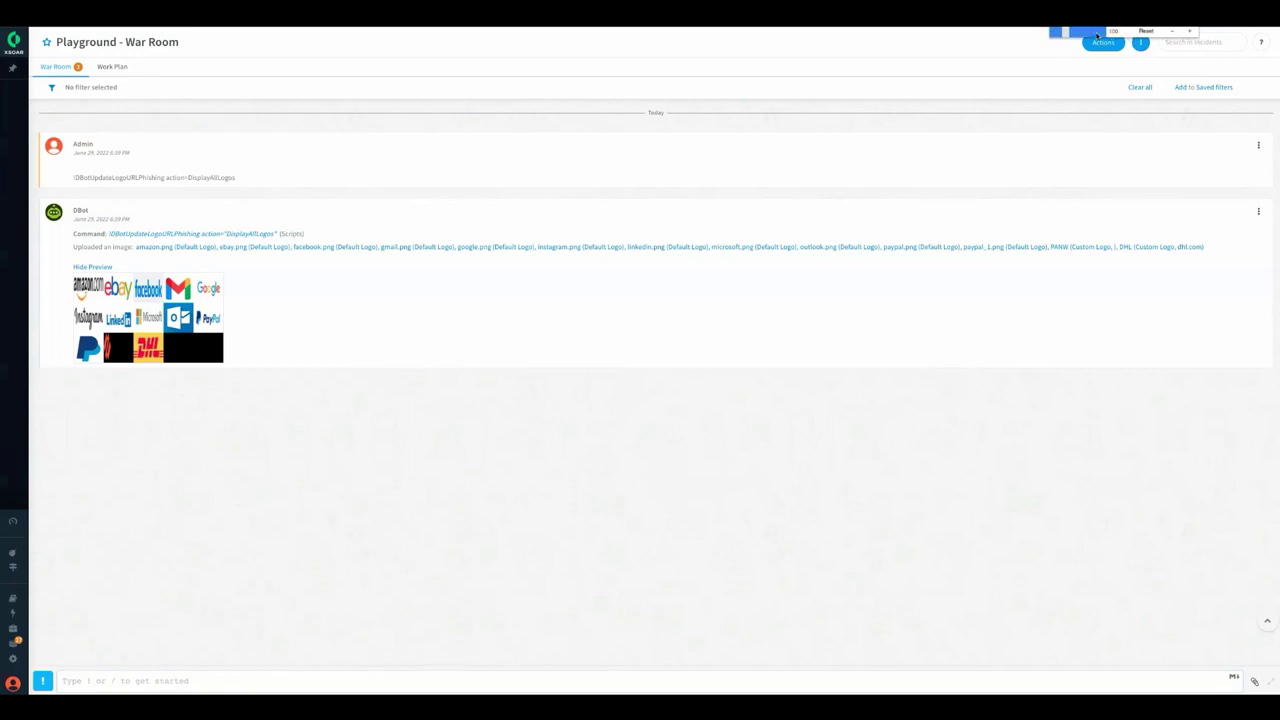
left_click(1188, 32)
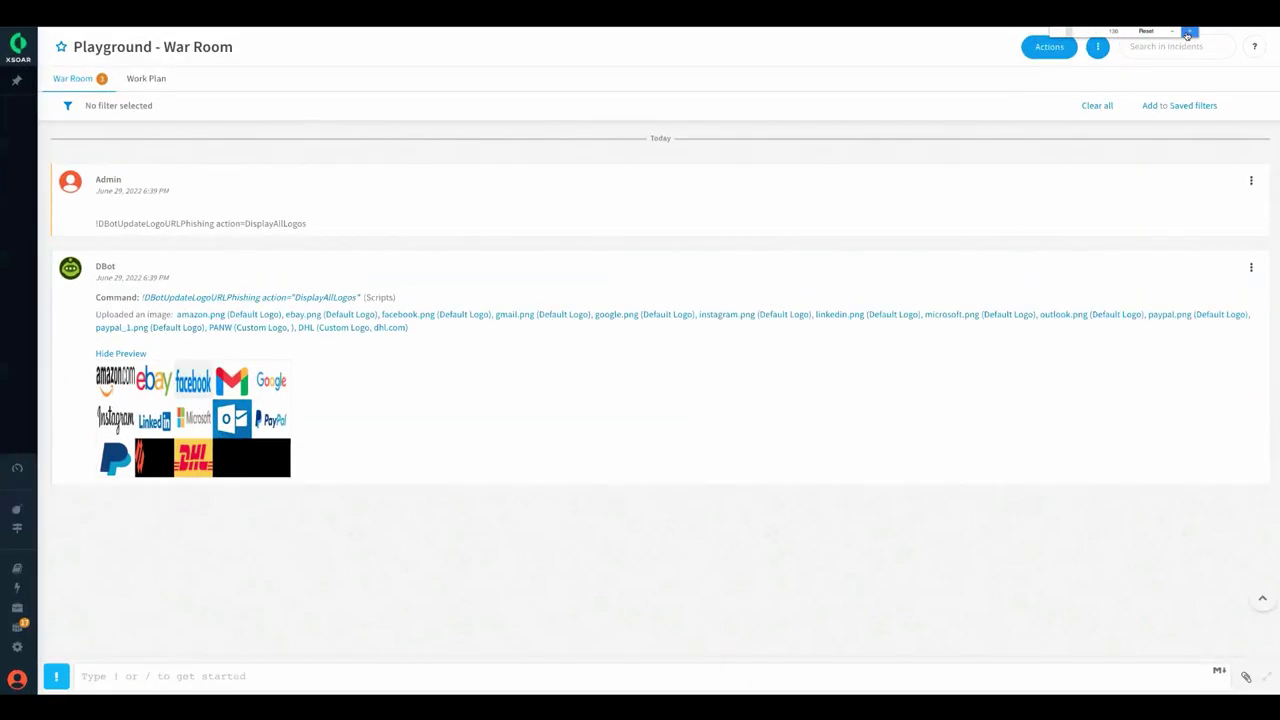
left_click(1188, 32)
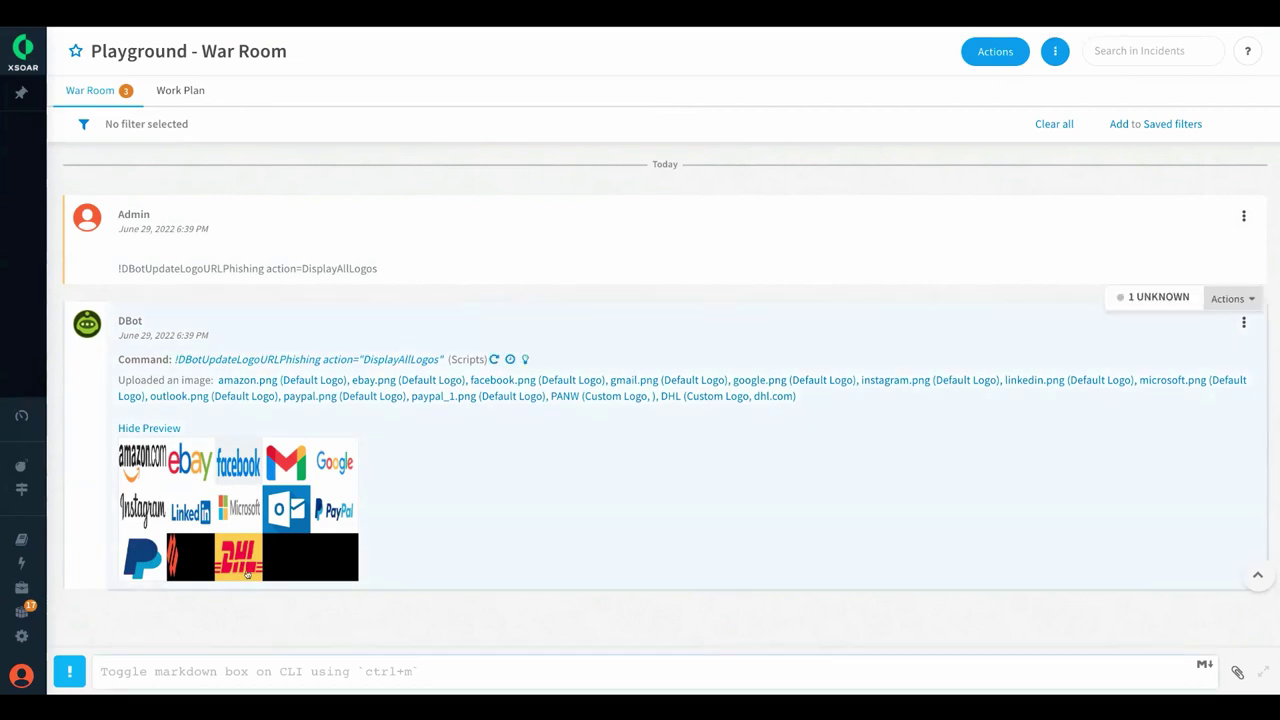
Step: Remove the DHL logo from the model by running !DBotUpdateLogoURLPhishing action=RemoveLogo logoName=DHL
left_click(271, 667)
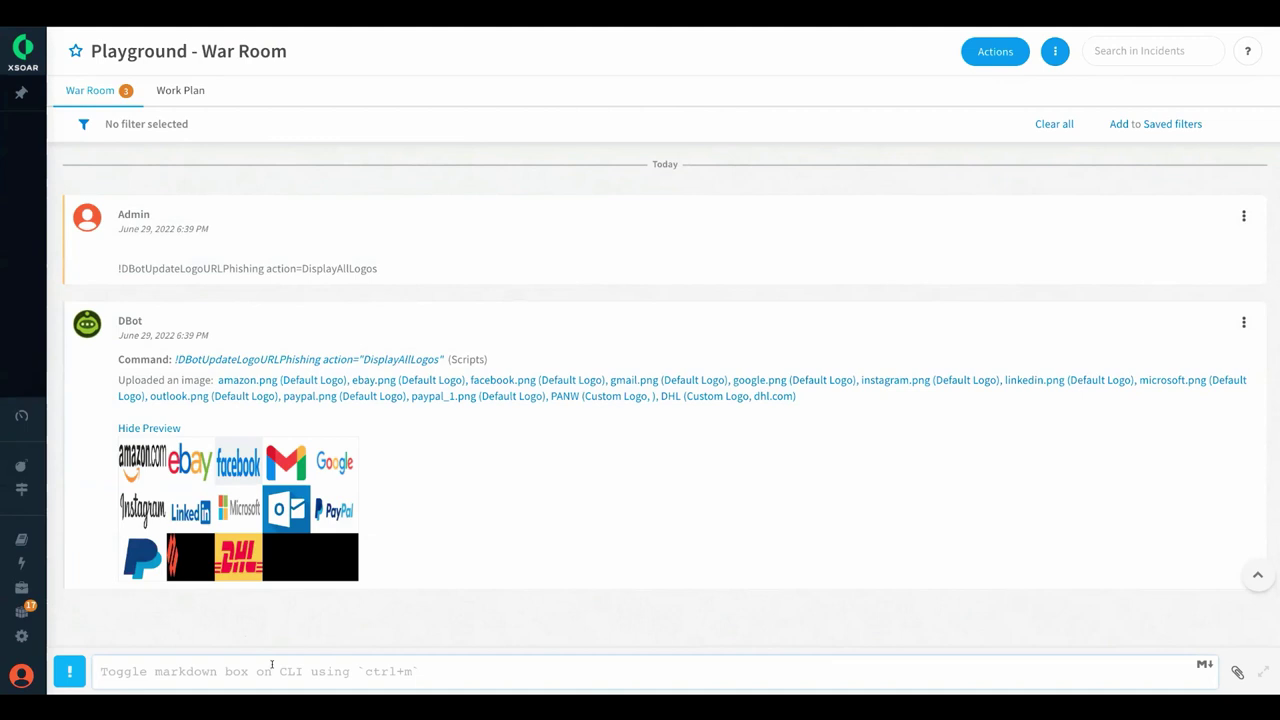
type("!DBotUpdateLogoURLPhishing")
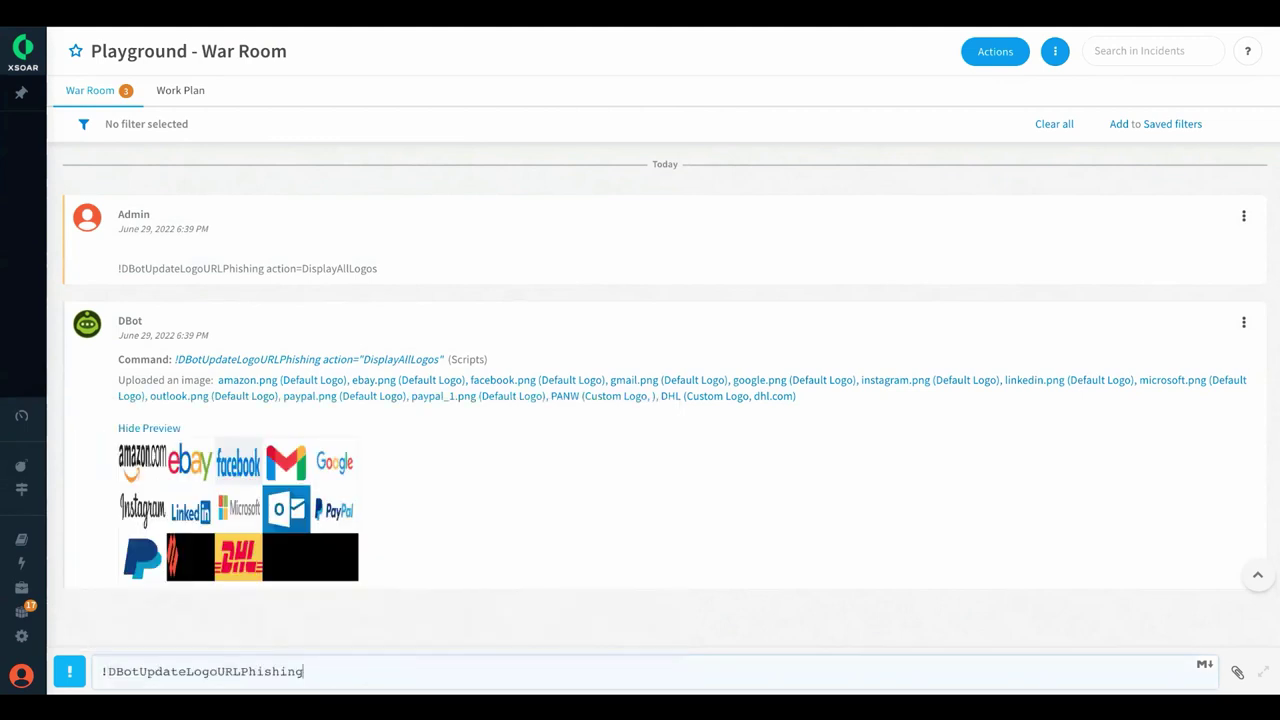
type(" action=")
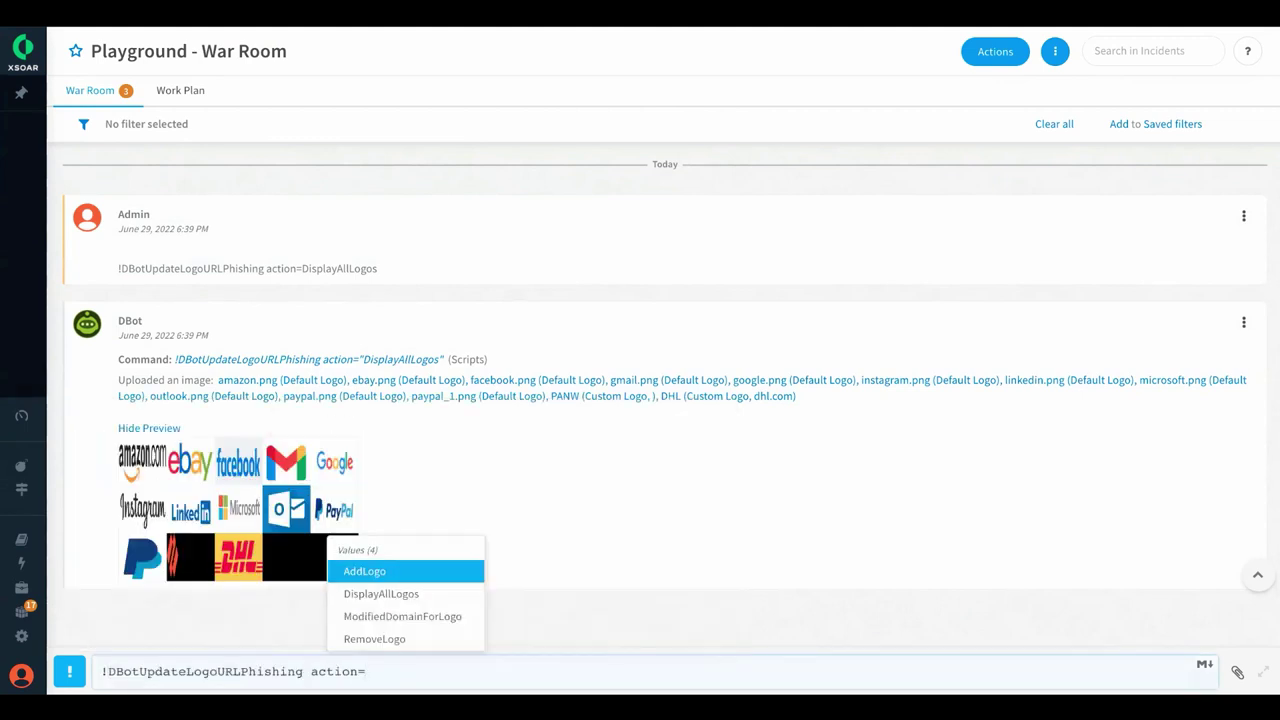
key("Down")
key("Down")
key("Down")
key("Return")
key("Down")
key("Down")
key("Return")
type("DHL")
key("Return")
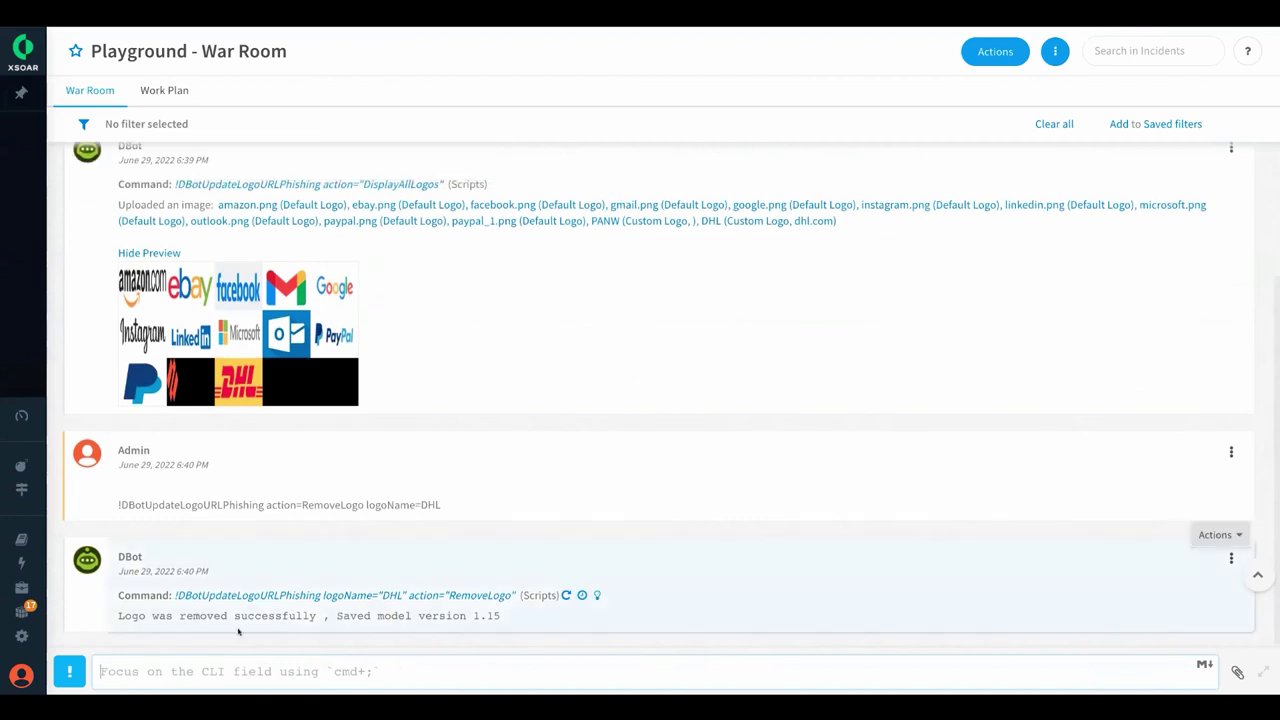
Step: Rerun the earlier DisplayAllLogos command to check the model's logos after the DHL removal
left_click(230, 672)
key("Up")
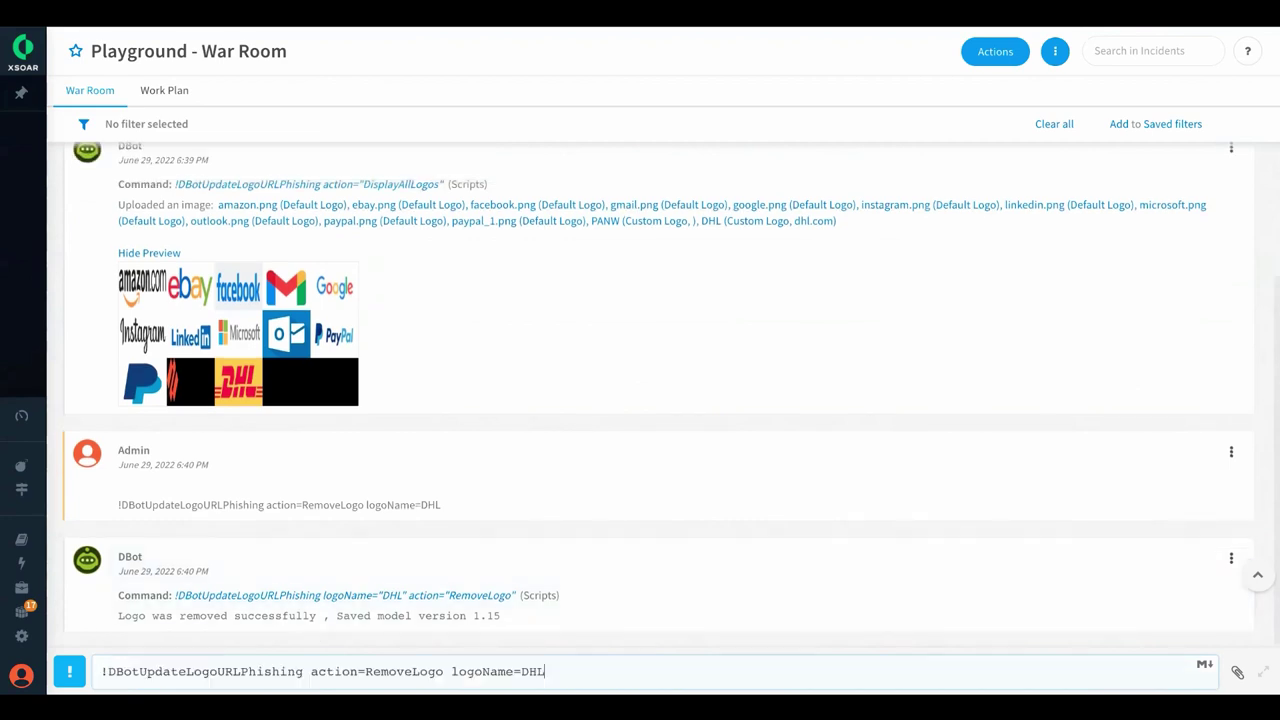
key("Up")
key("Return")
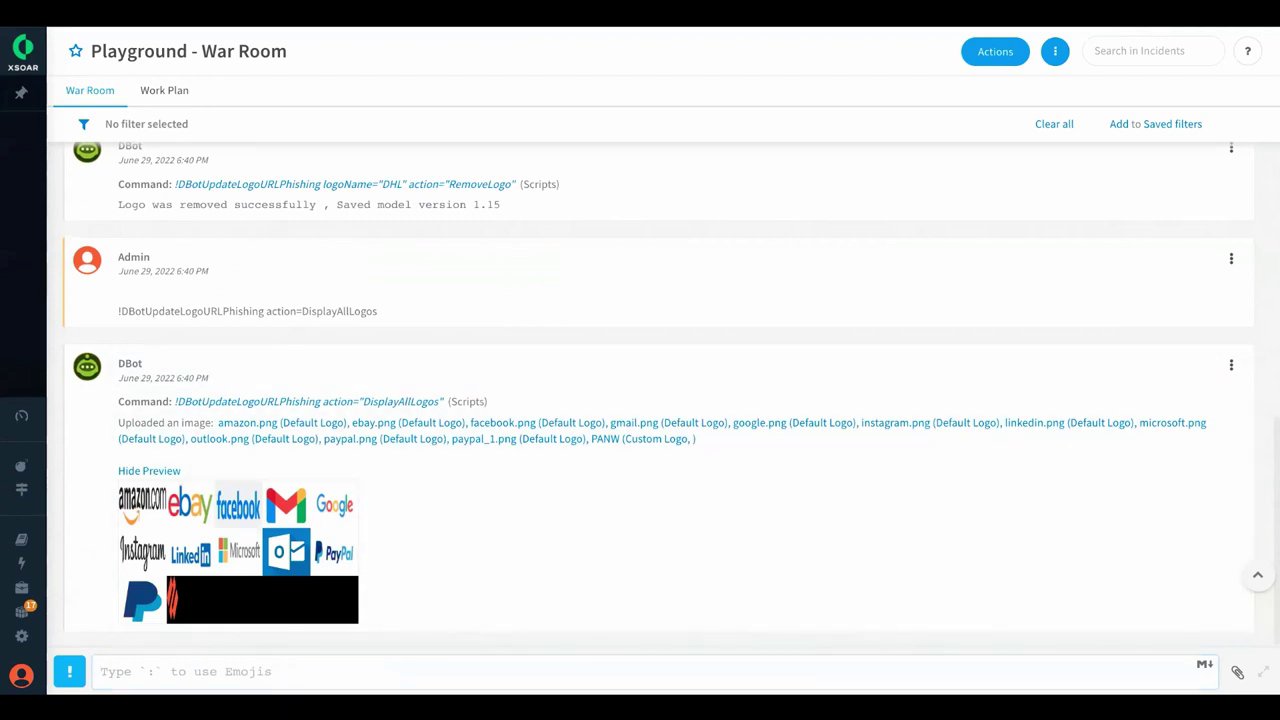
Step: Upload DHL.png to the War Room with the As file display option and open the playground's Context Data
left_click_drag(1272, 262, 612, 355)
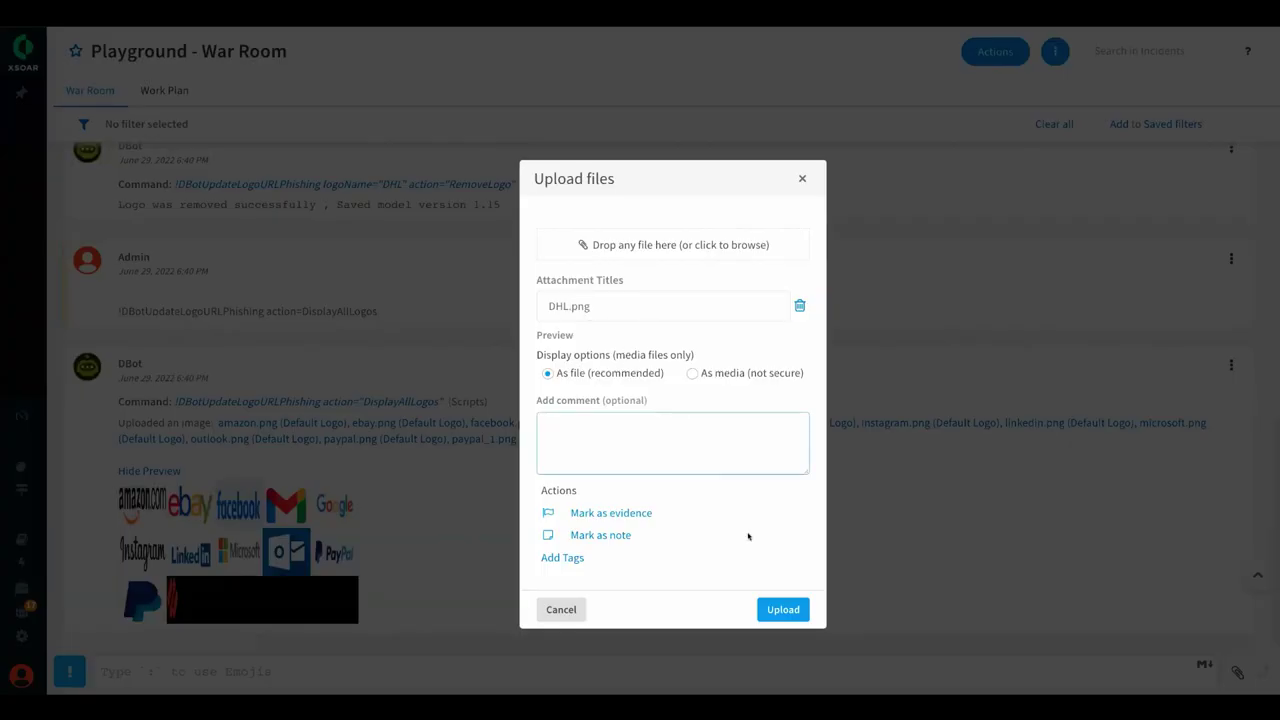
left_click(787, 609)
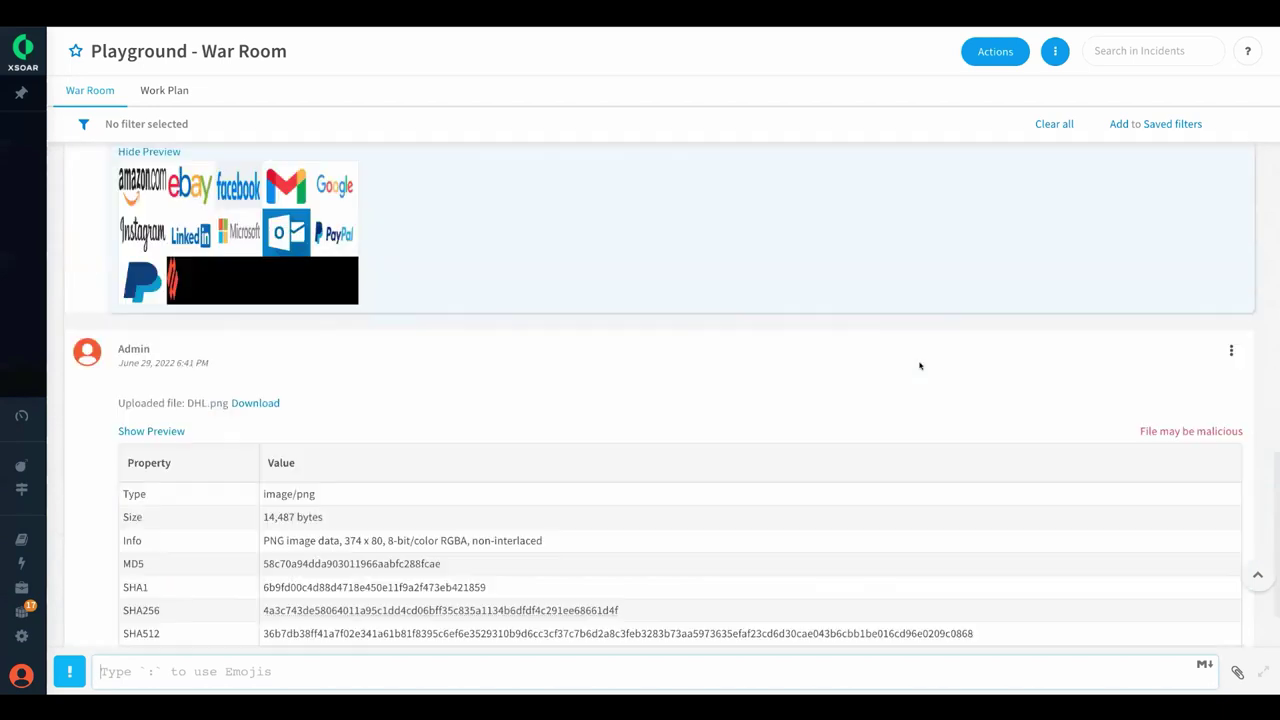
left_click(1055, 51)
left_click(1027, 168)
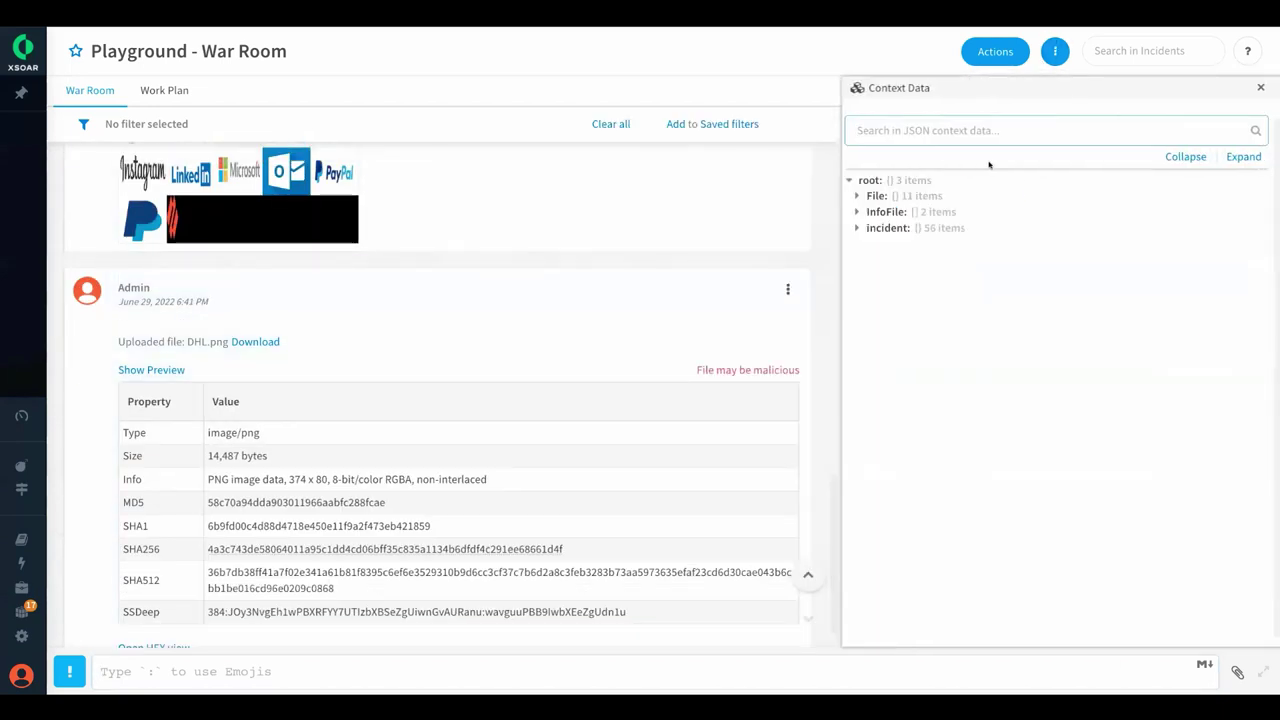
Step: Copy DHL.png's EntryID from the File context data and enter !DBotUpdateLogoURLPhishing action=AddLogo with it as the logoImageId
left_click(857, 197)
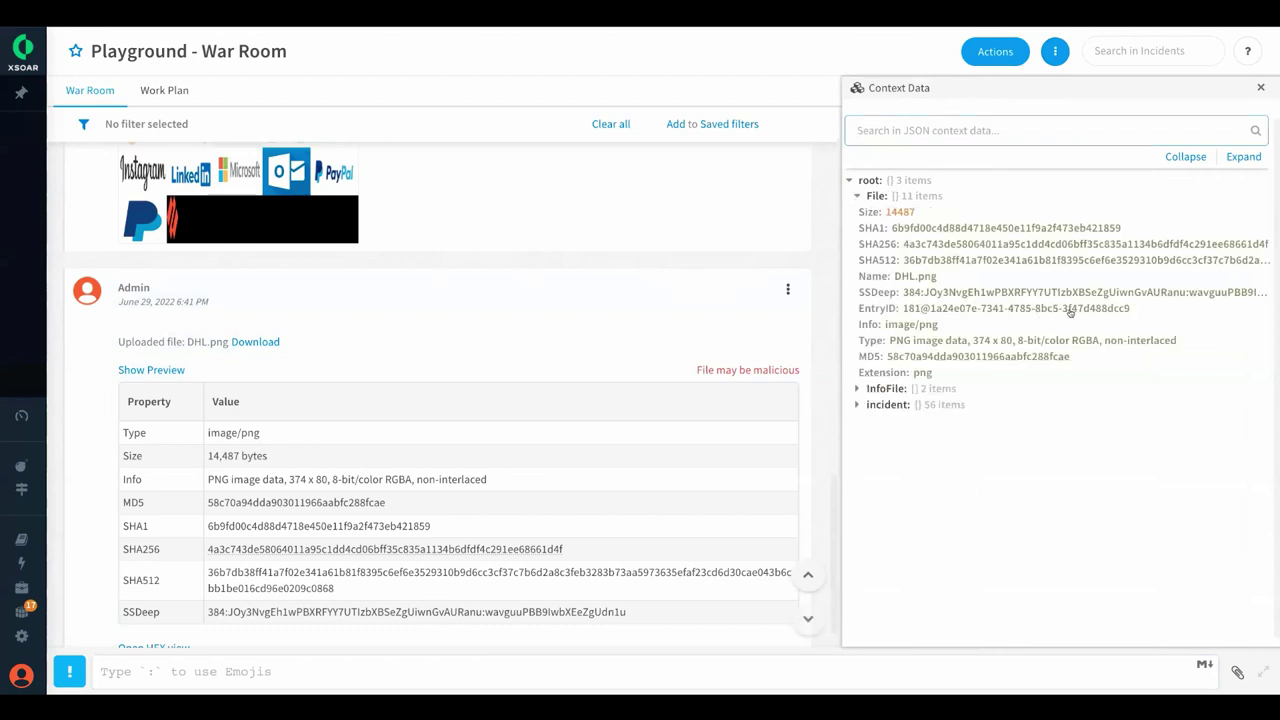
left_click(999, 314)
left_click(624, 675)
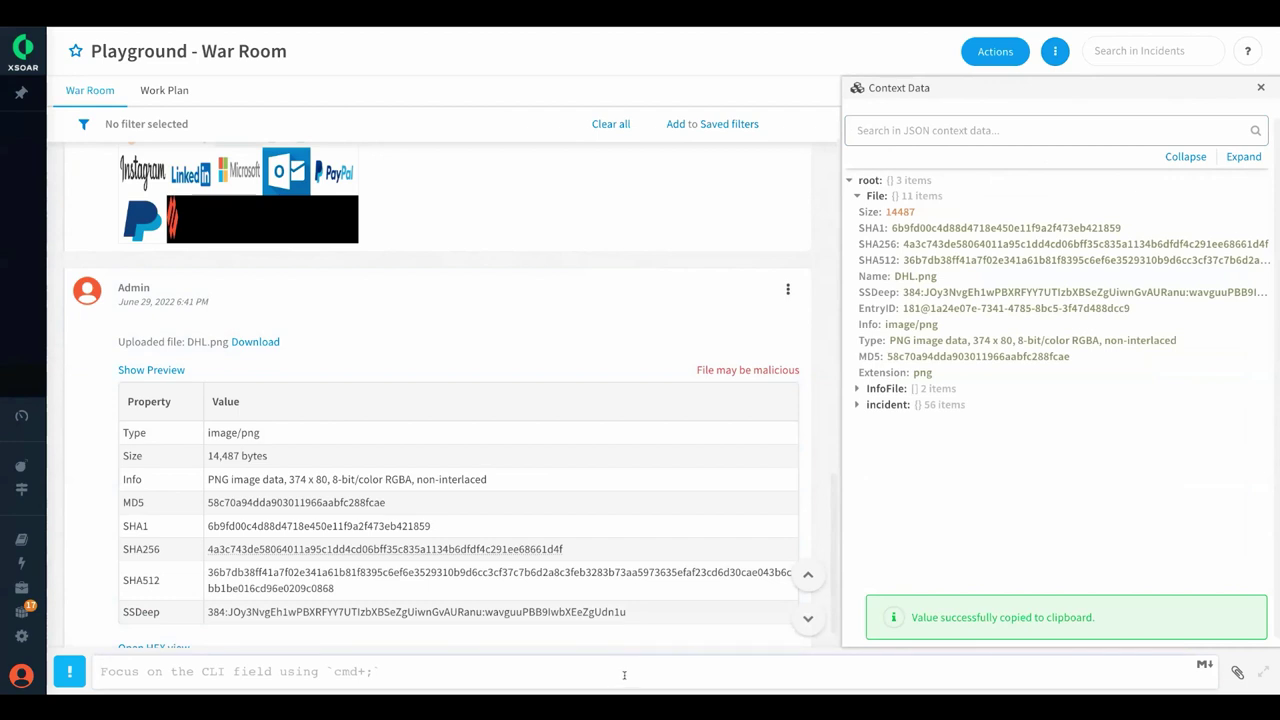
type("!DBotUpdateLogoURLPhishing")
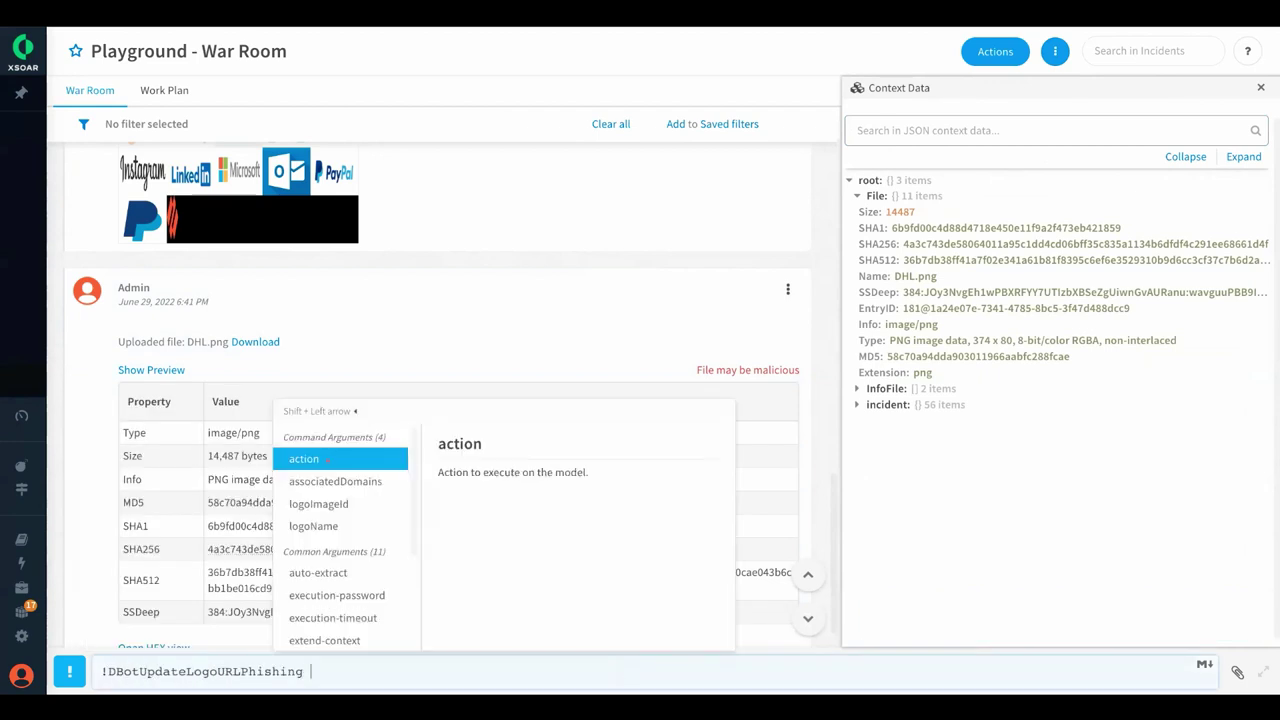
key("Return")
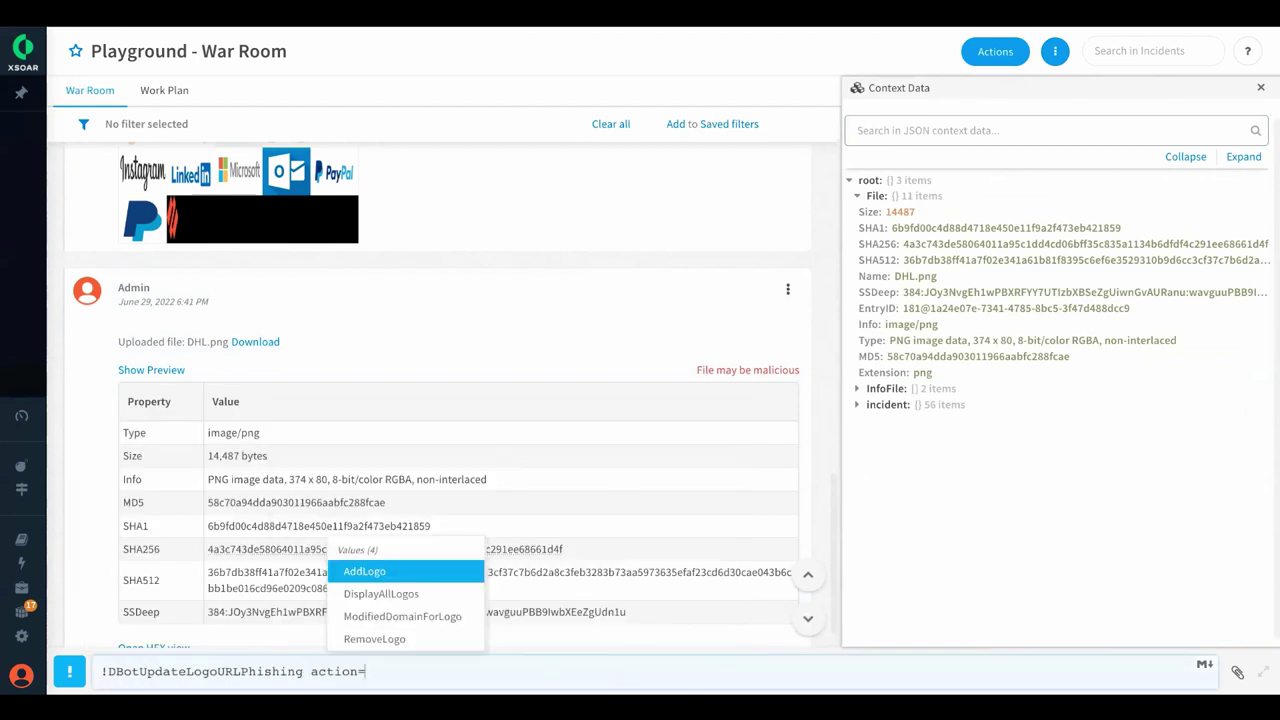
key("Return")
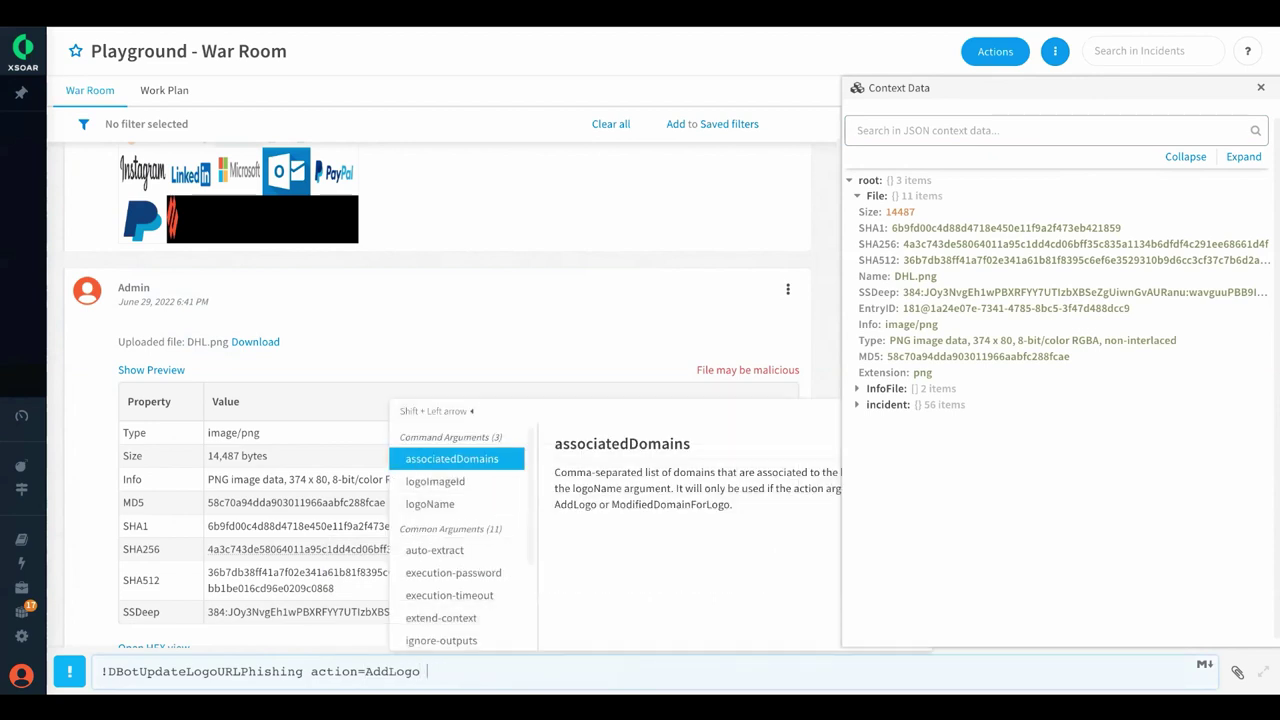
key("Down")
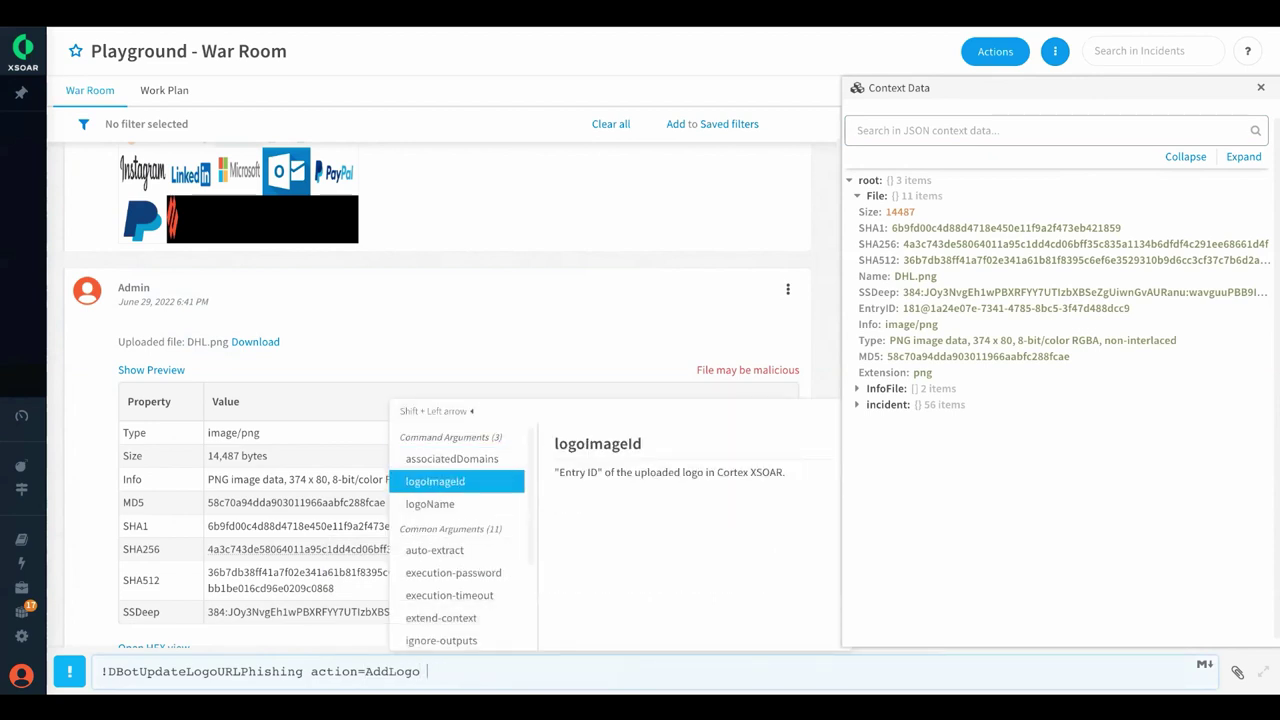
key("Return")
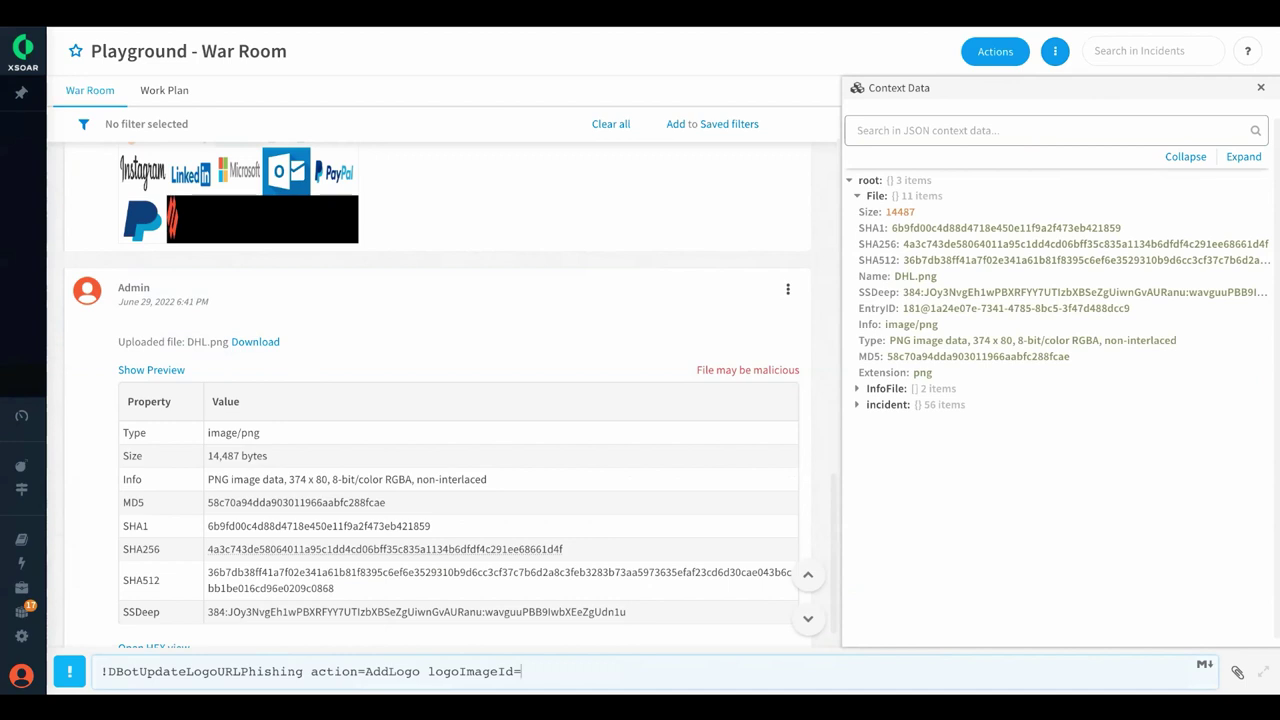
key("ctrl+v")
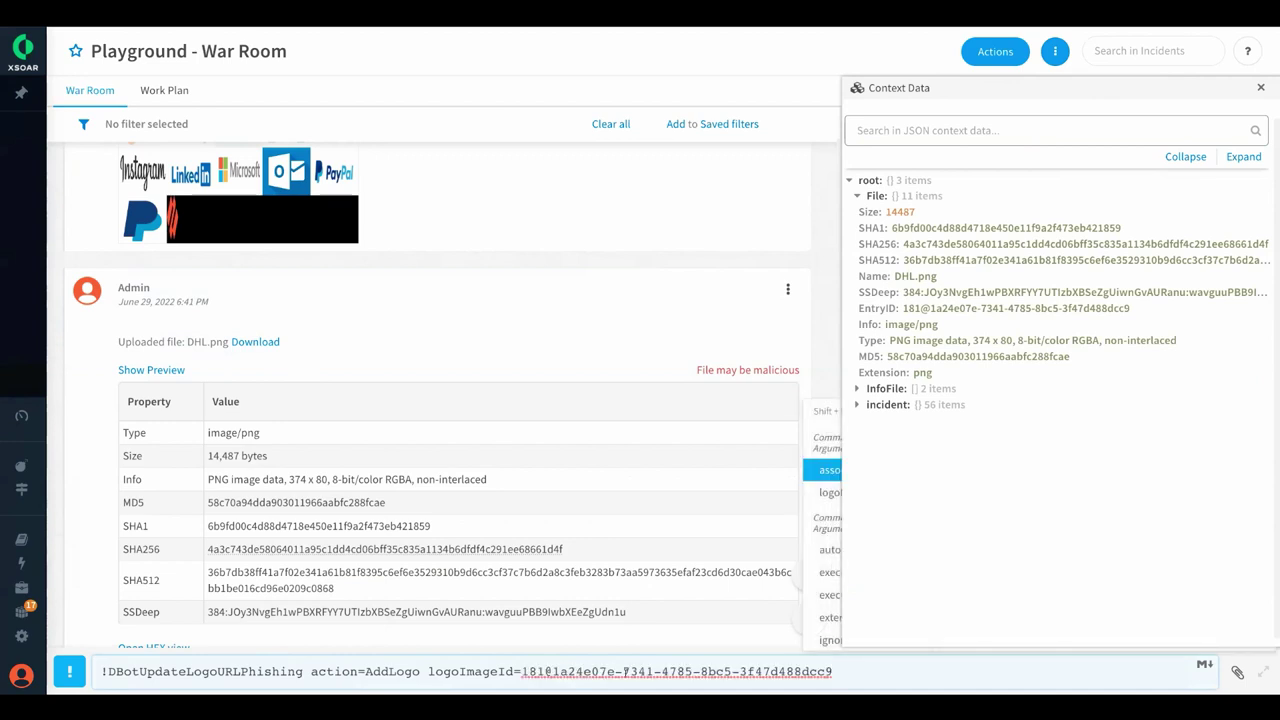
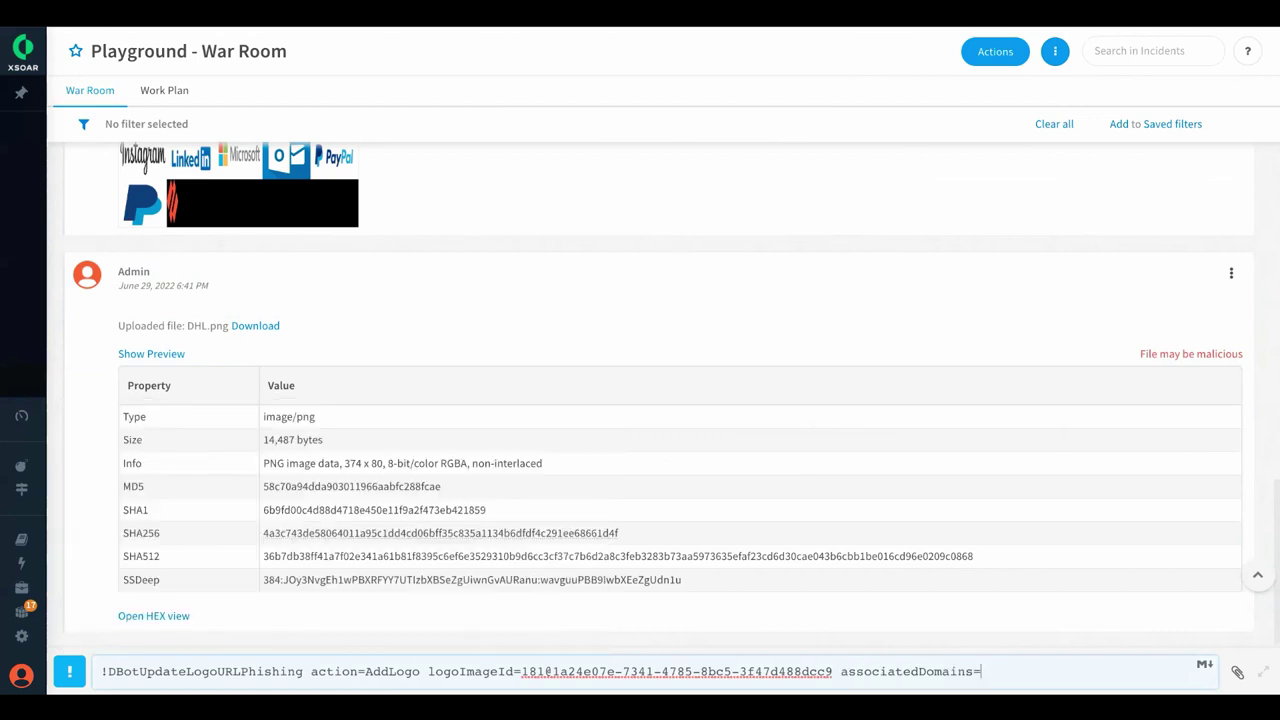
Step: Complete the AddLogo command with associatedDomains=dhl.com and logoName=DHL, and run it
type("dhl.com")
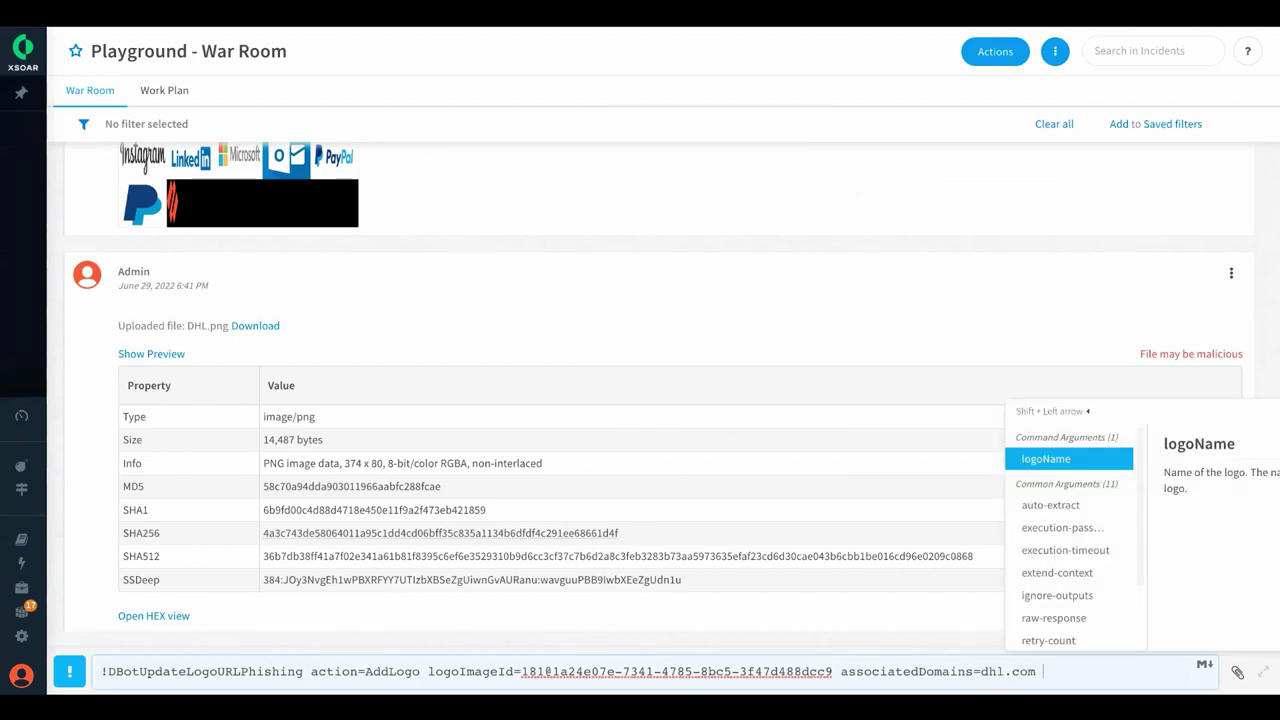
key("Return")
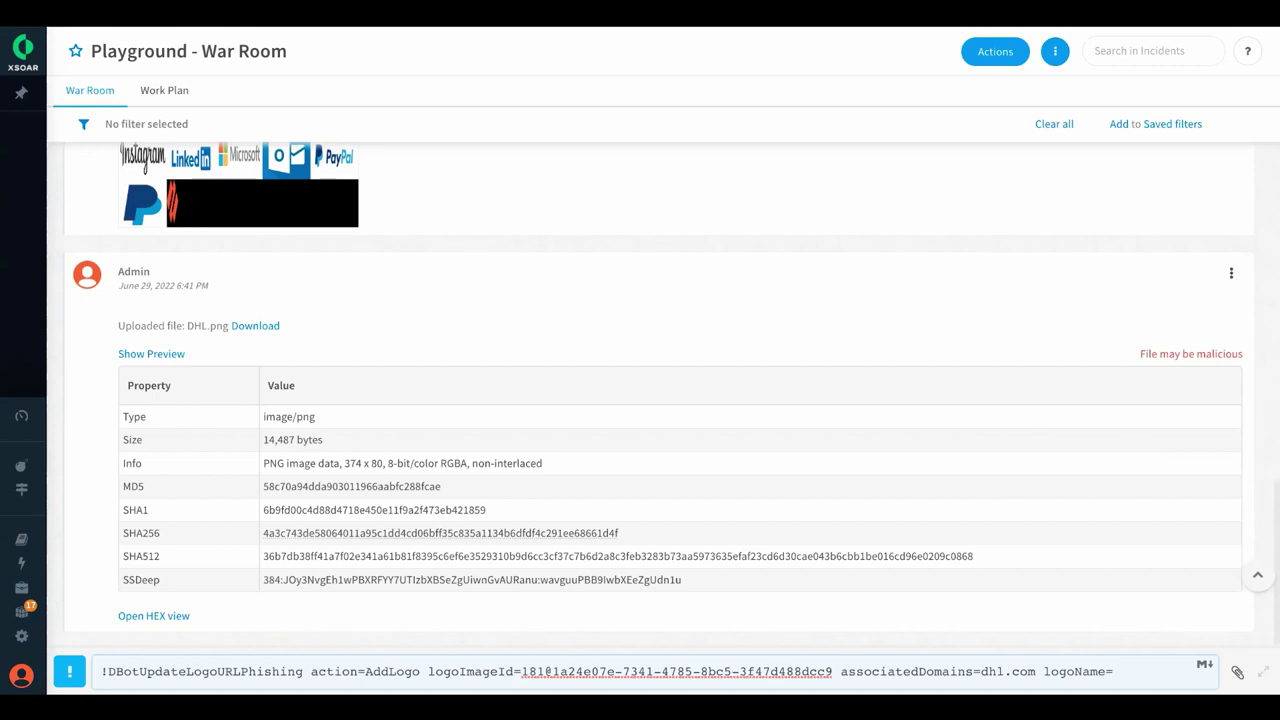
type("DHL")
key("Return")
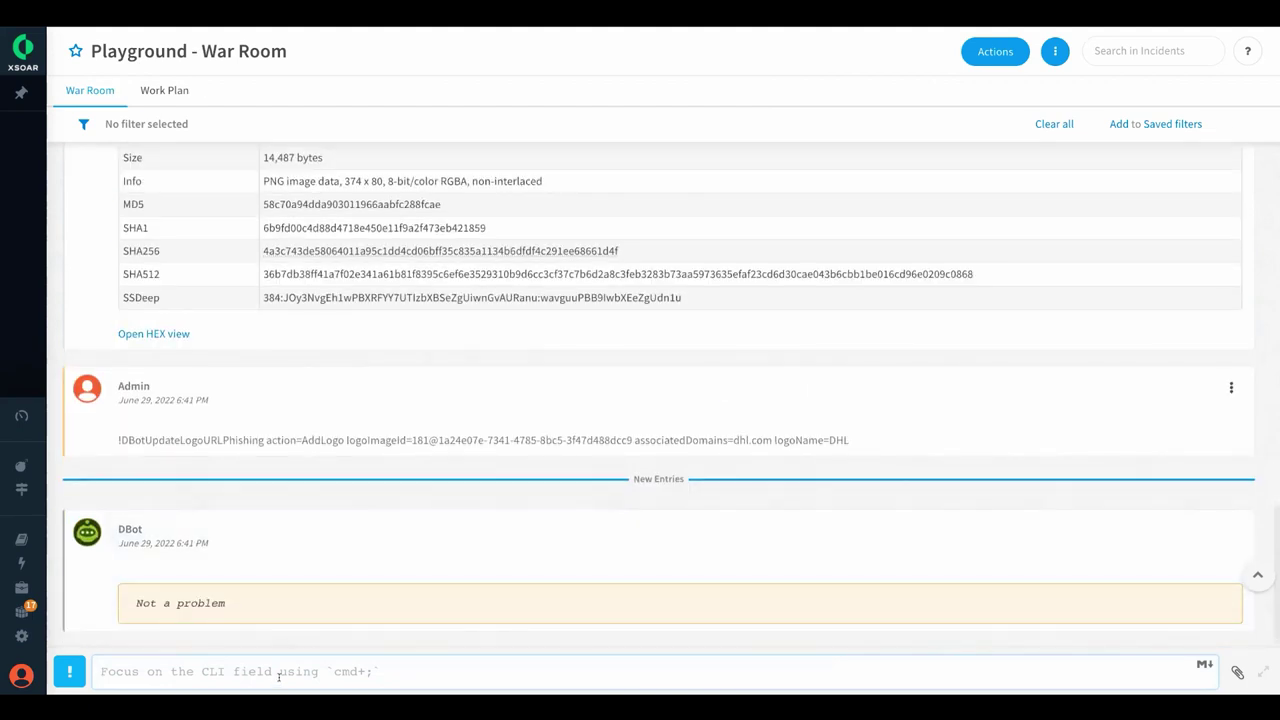
Step: Rerun the earlier DisplayAllLogos command to check the model's logos after adding DHL
key("Up")
key("Up")
key("Return")
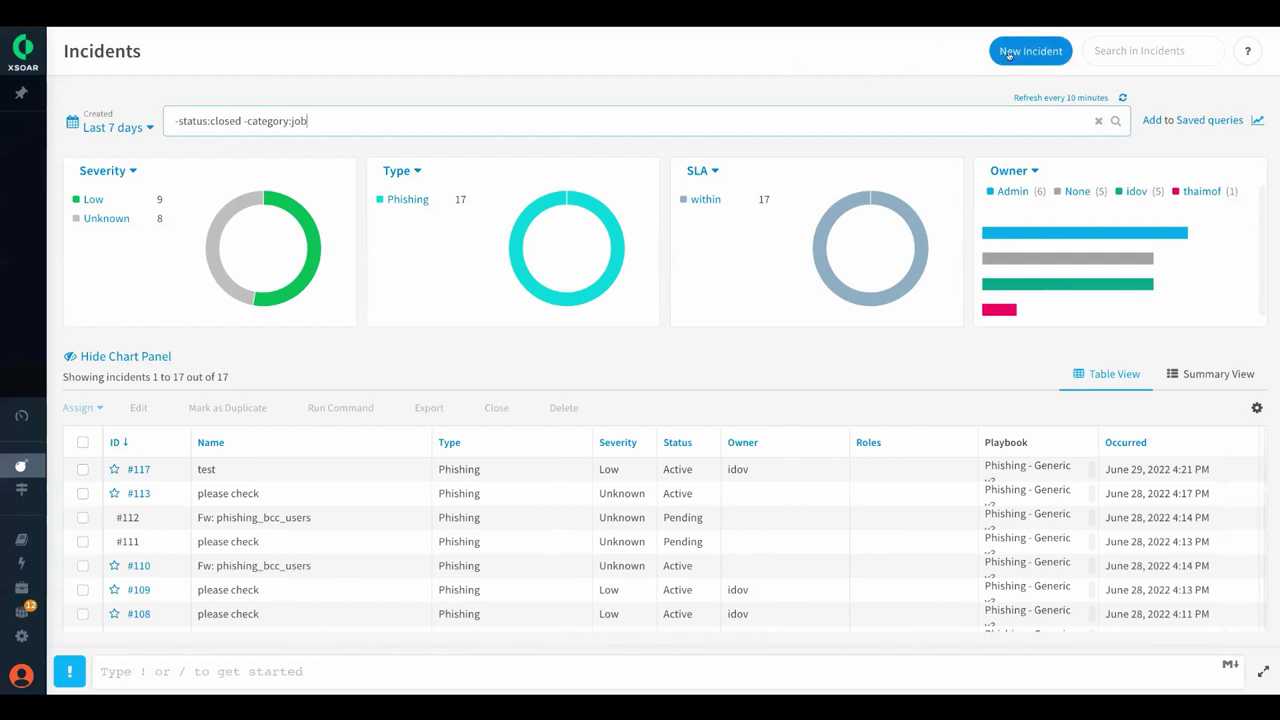
Step: Start a new incident from the Incidents page and set its type to Phishing
left_click(1008, 54)
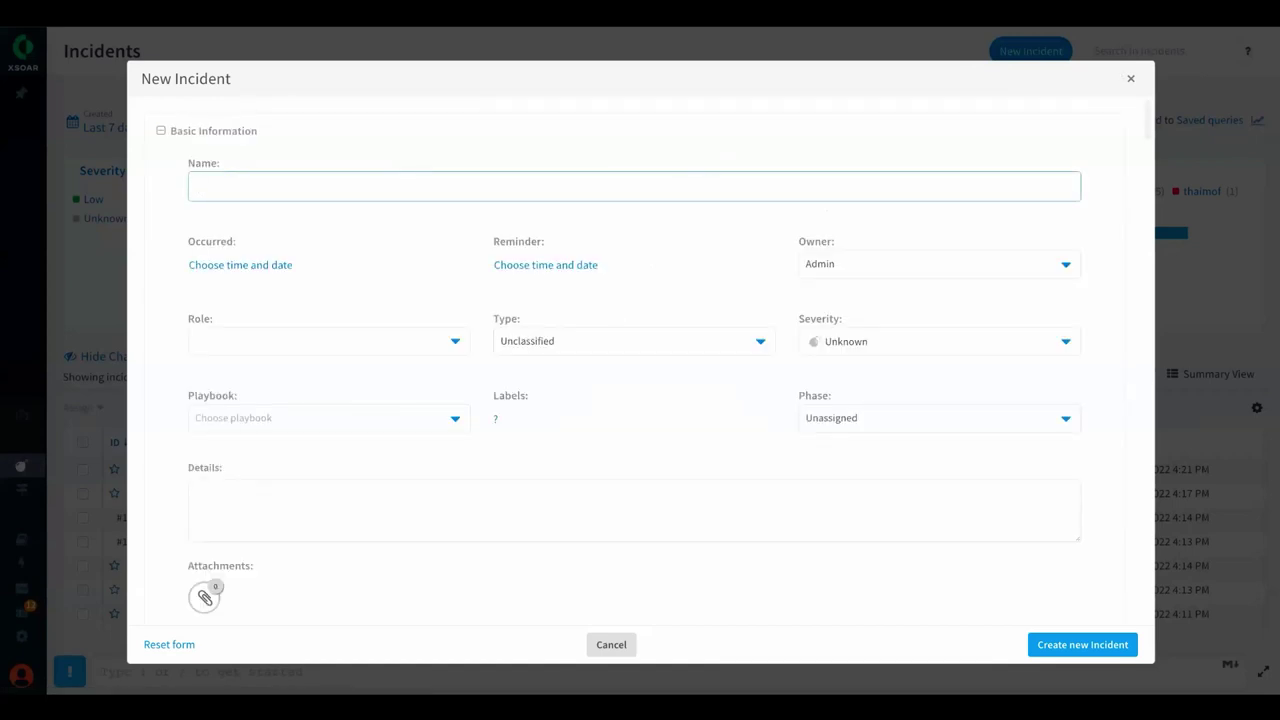
left_click(561, 341)
type("phishi")
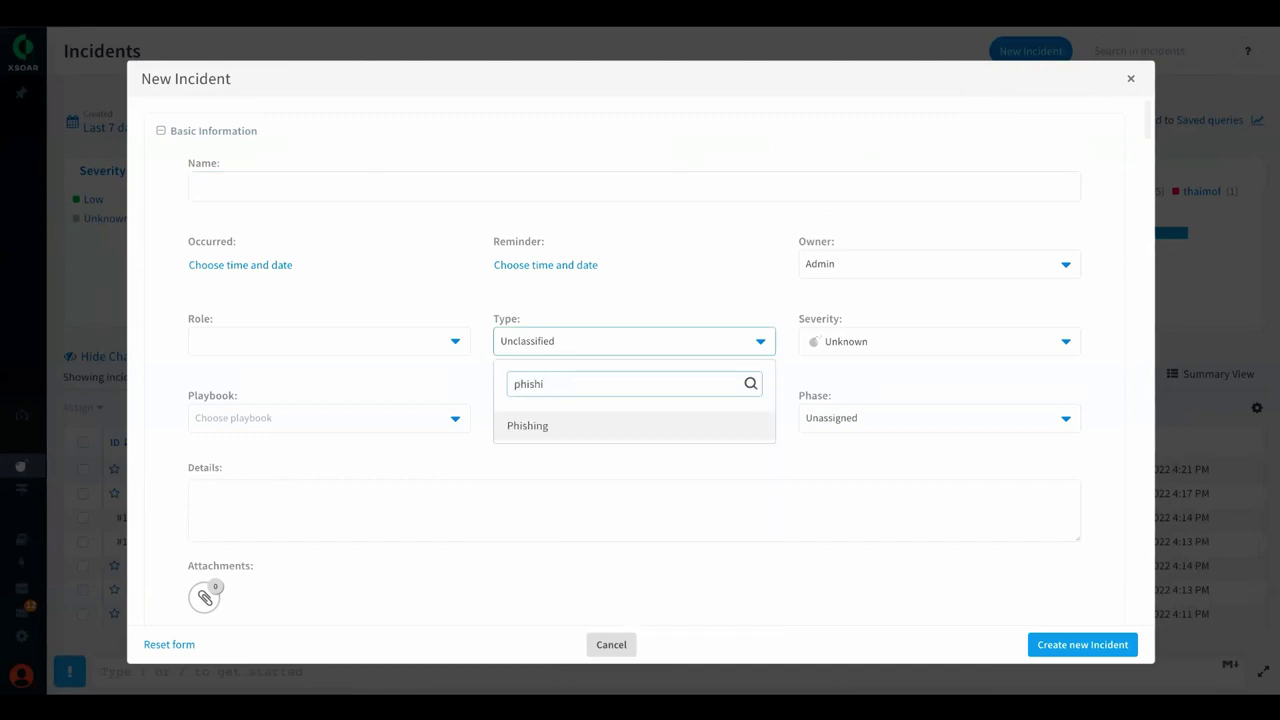
left_click(603, 420)
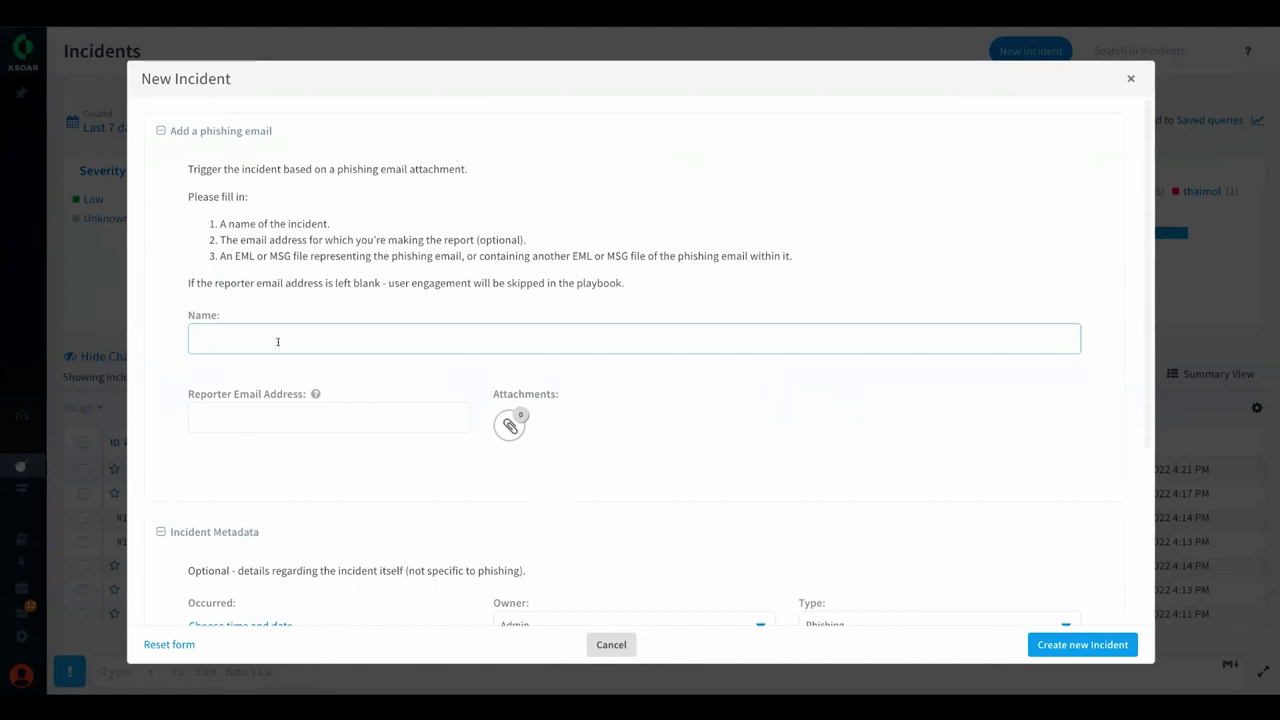
Step: Create the phishing incident with the name test, phishing_bcc_users.eml attached and the reporter email address left blank
type("test")
left_click(292, 412)
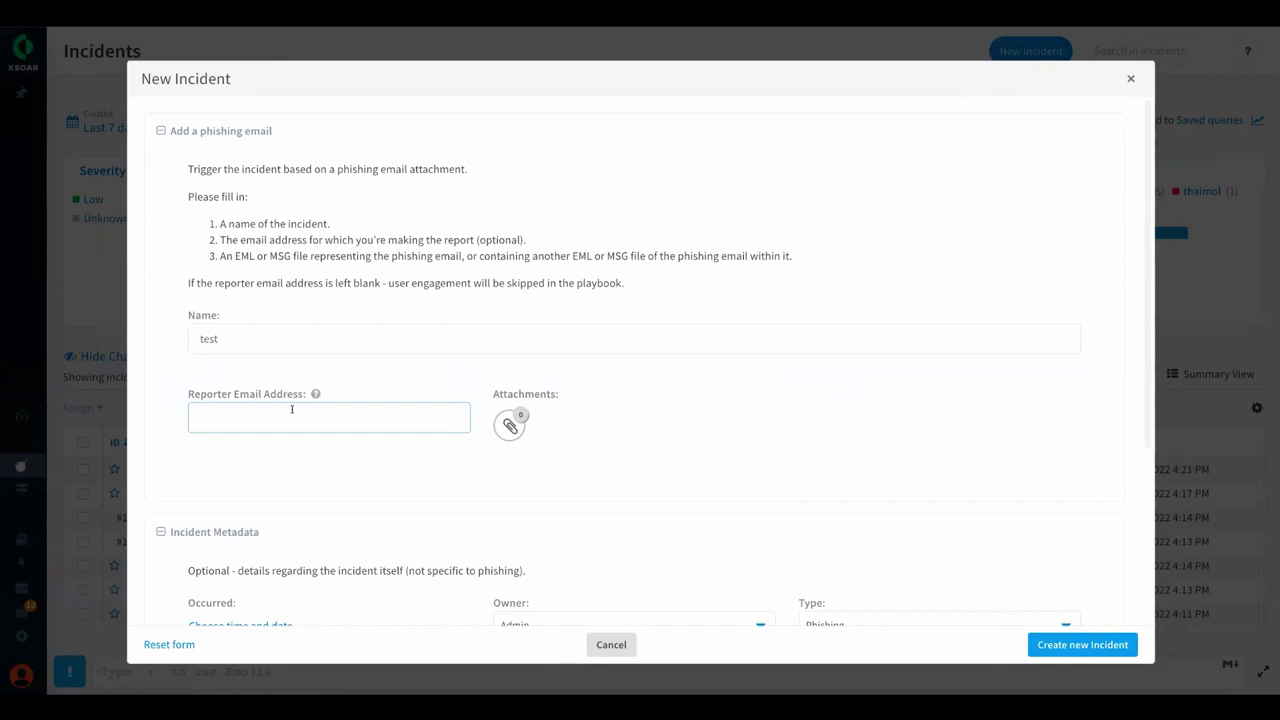
mouse_move(283, 419)
left_click(521, 431)
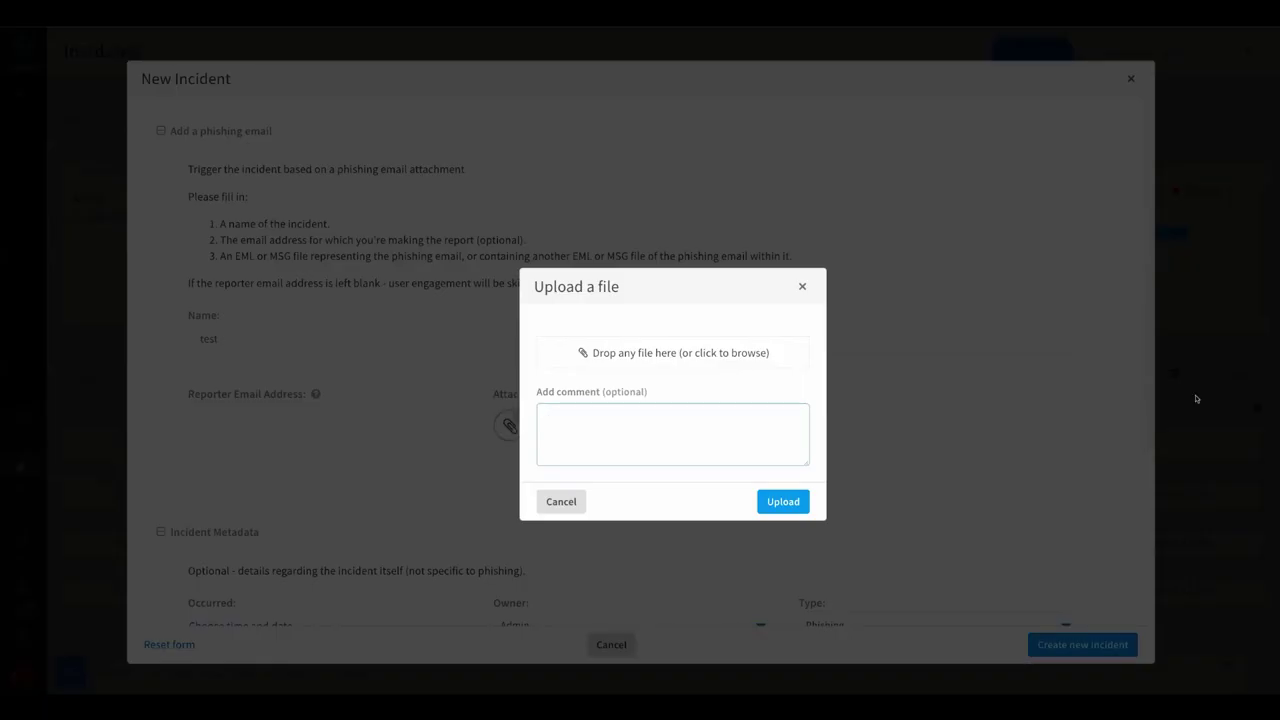
left_click_drag(1195, 399, 717, 355)
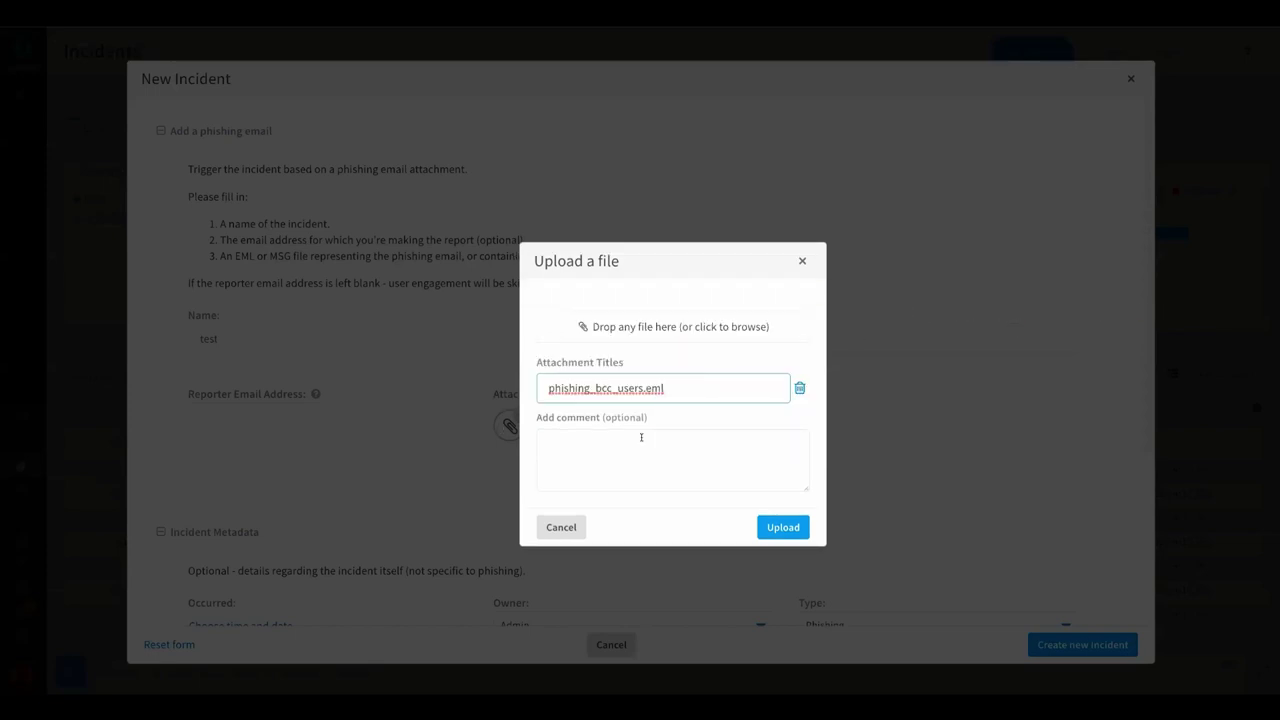
left_click(783, 528)
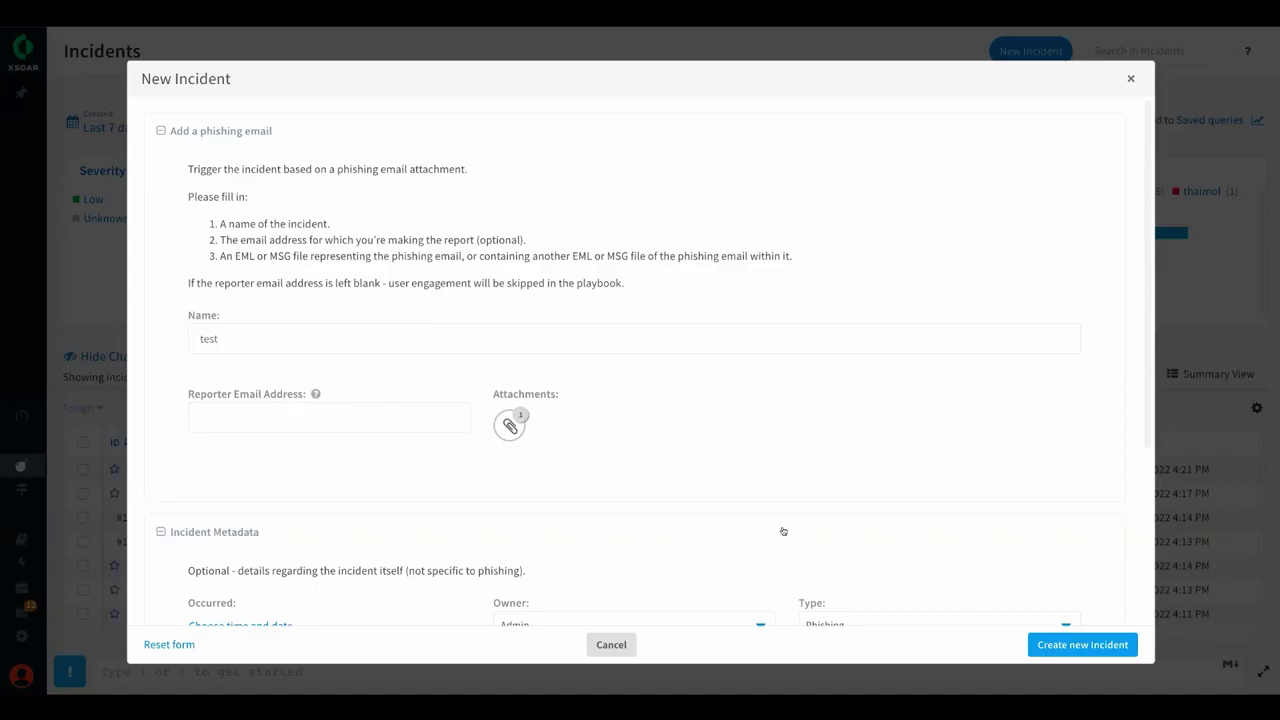
left_click(1084, 645)
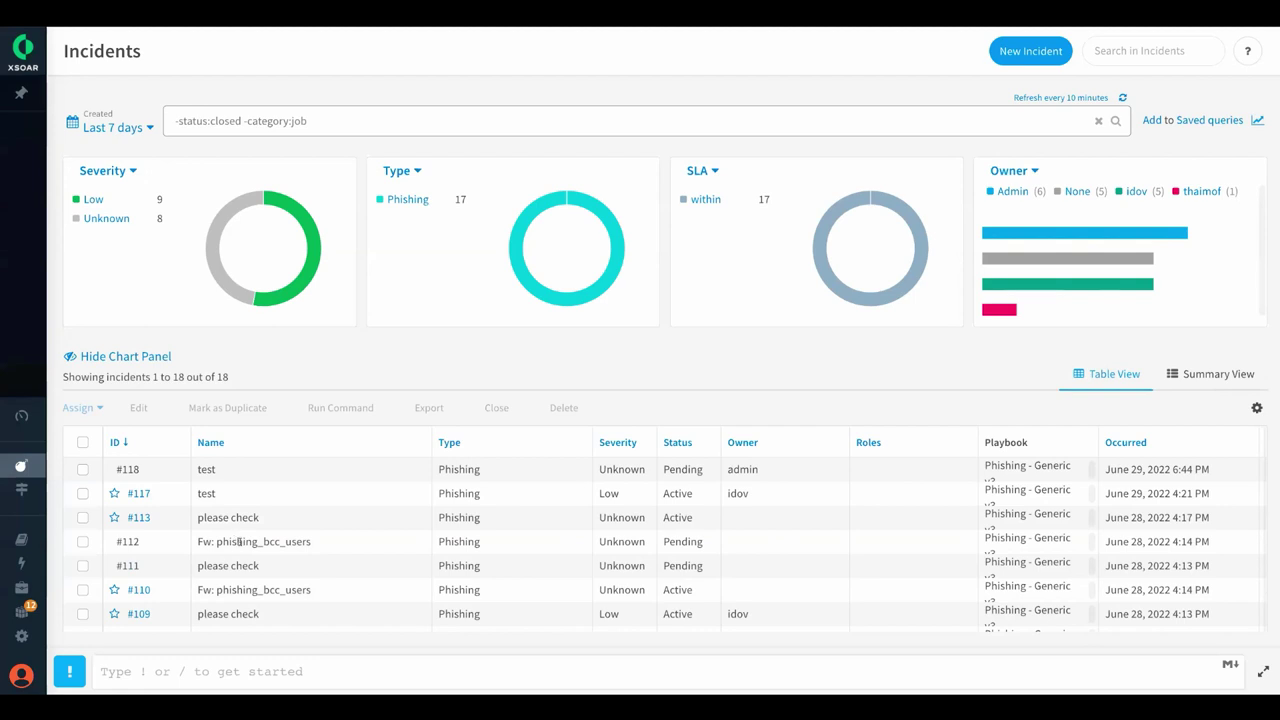
Step: Open incident #118 and examine its case info, email headers, headers analysis and machine-learning predictions
mouse_move(142, 473)
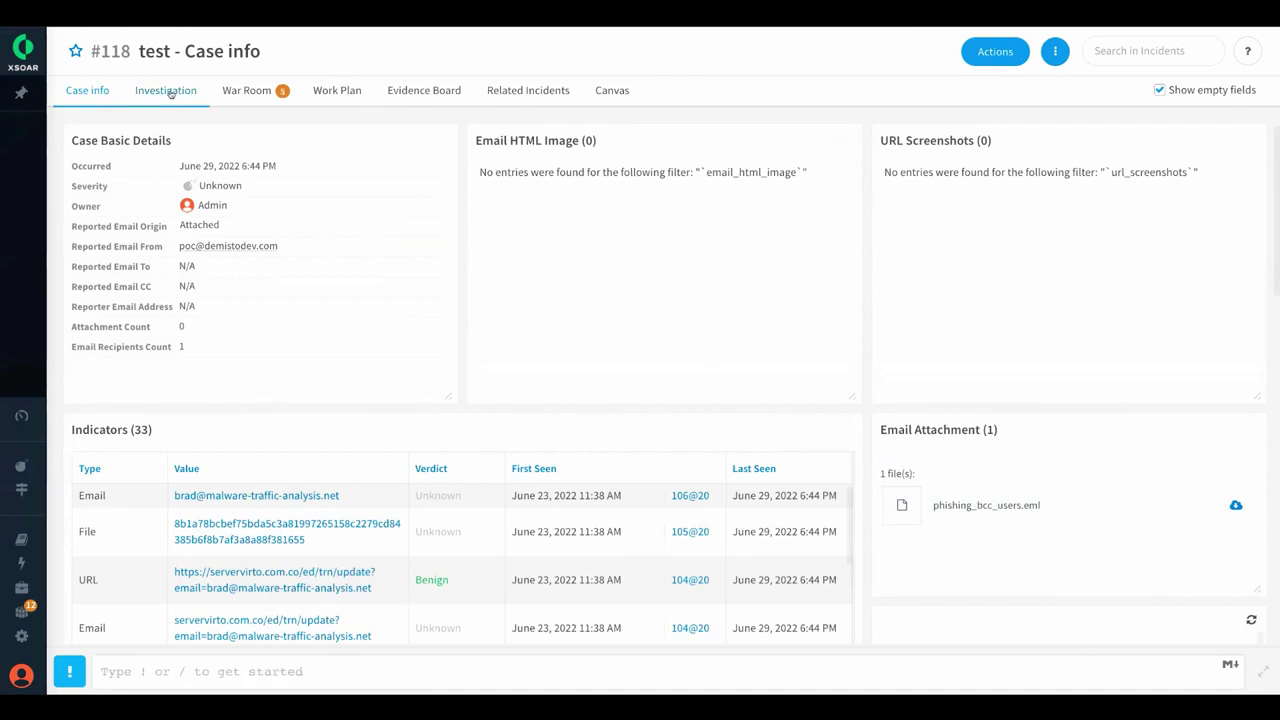
scroll(454, 391, "down", 5)
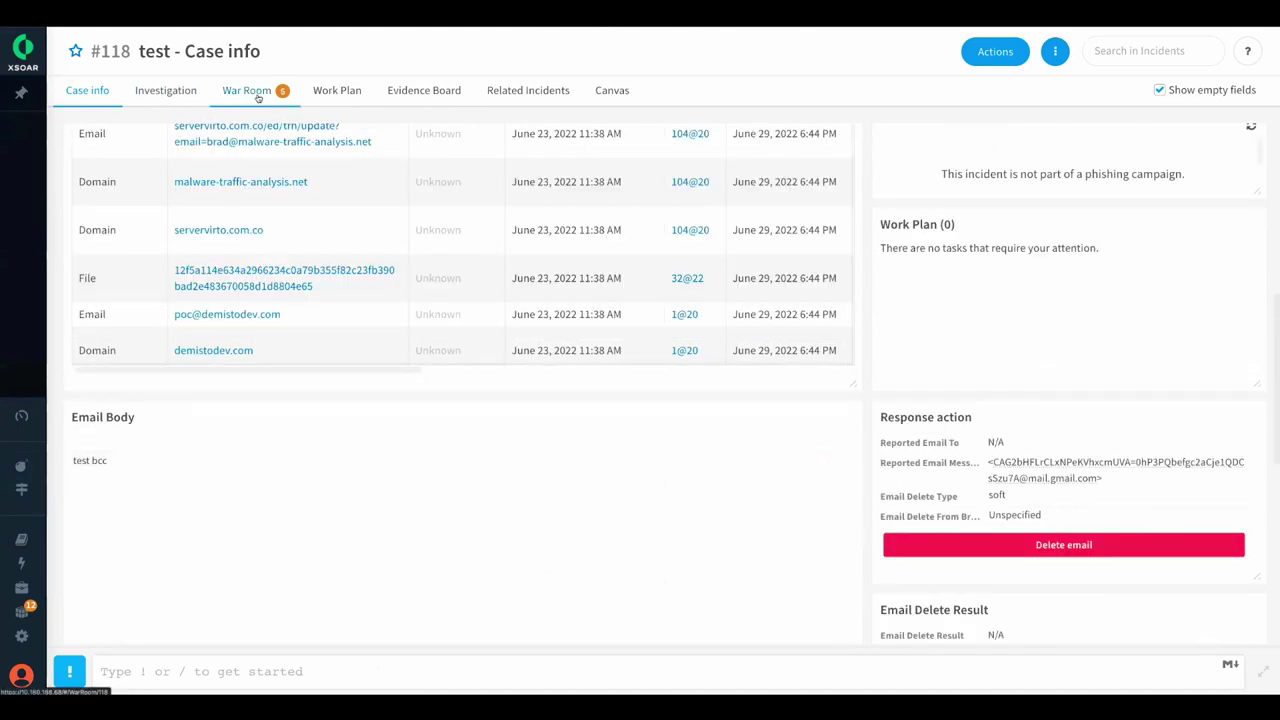
left_click(170, 92)
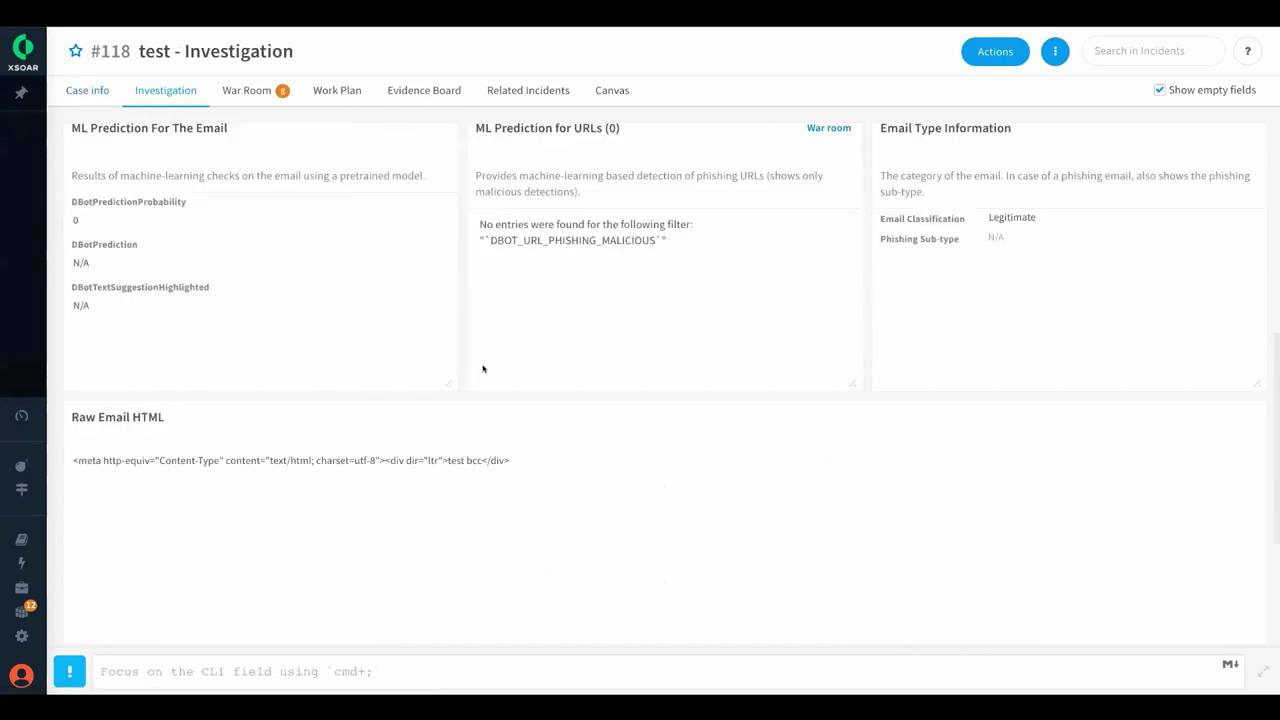
scroll(768, 528, "down", 3)
scroll(617, 386, "up", 5)
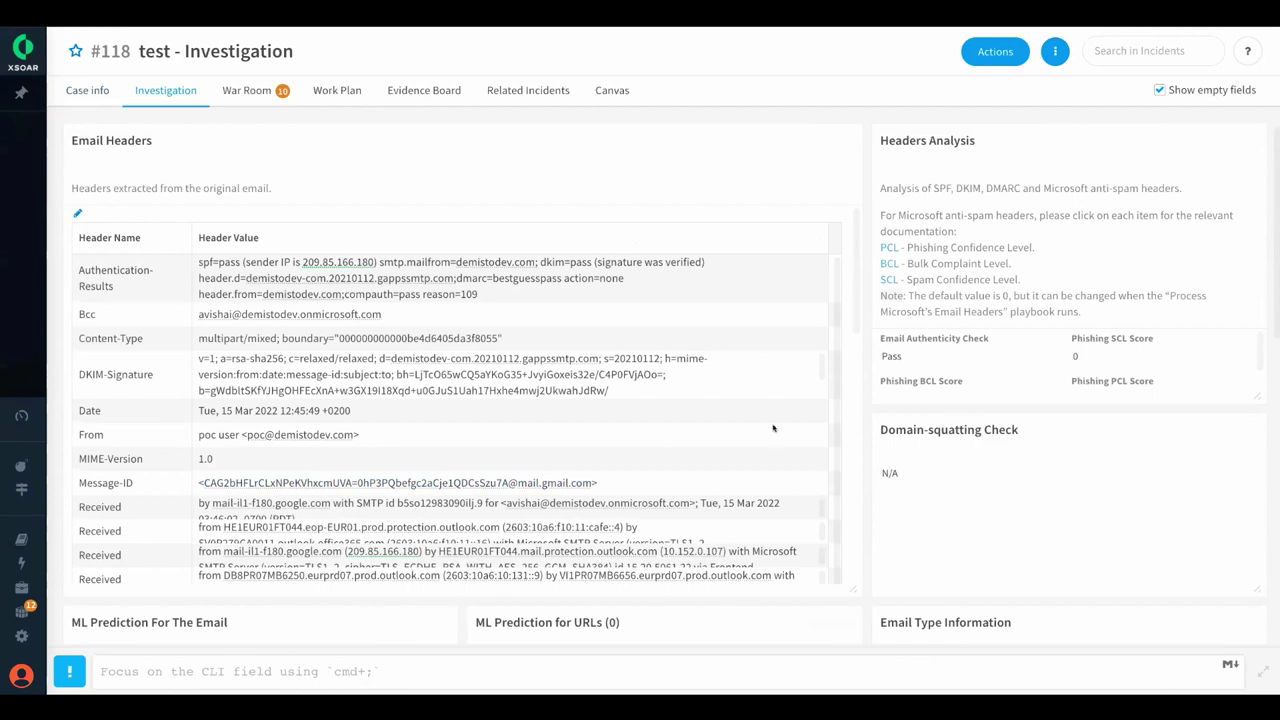
scroll(857, 469, "down", 3)
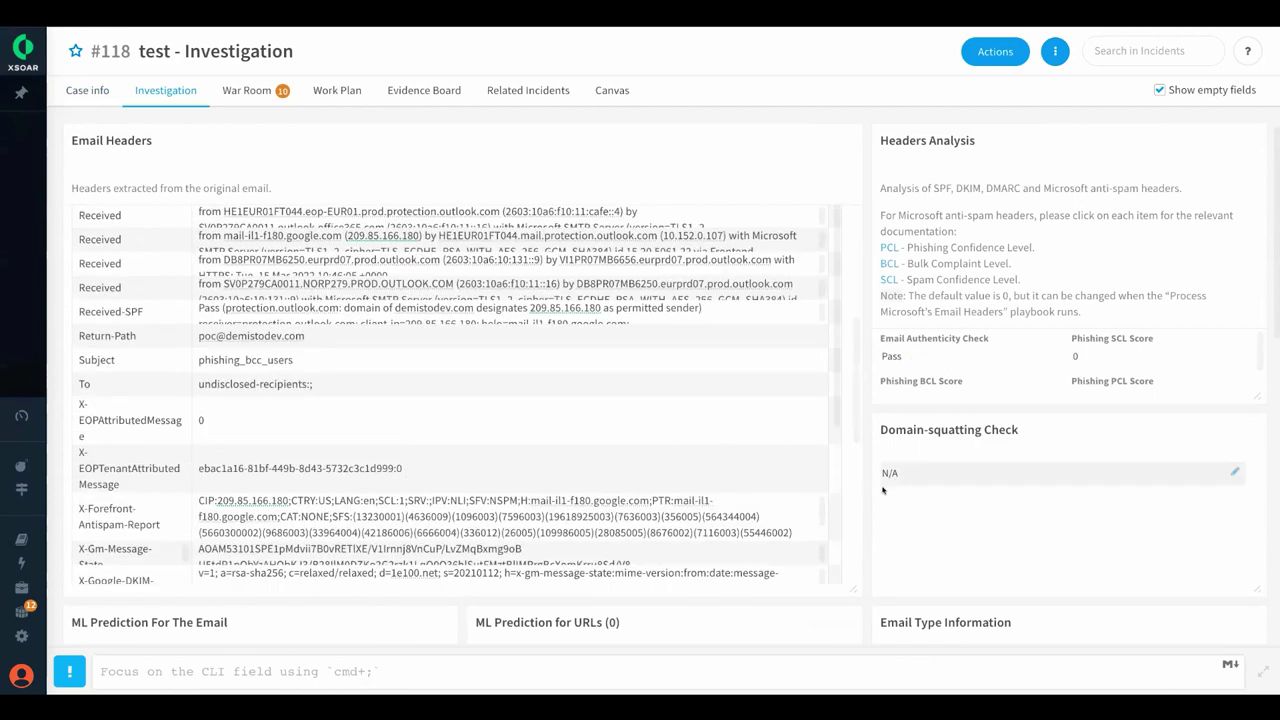
scroll(871, 503, "down", 5)
scroll(871, 503, "up", 5)
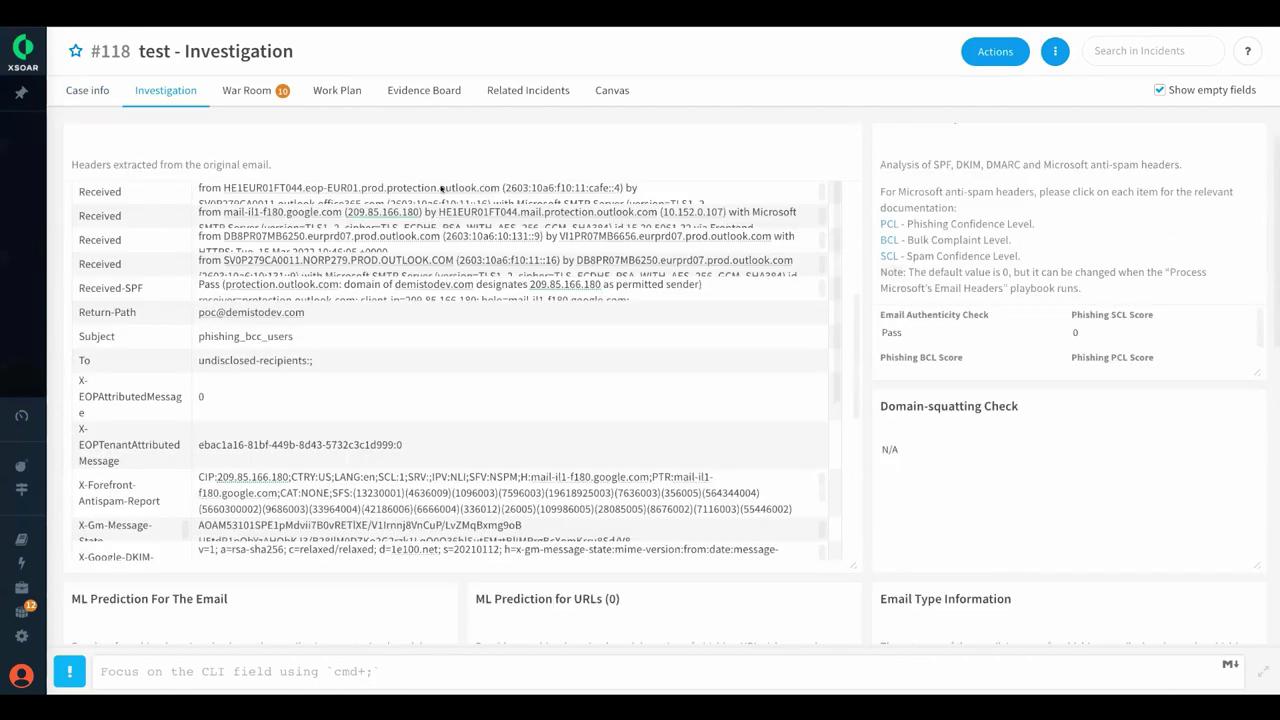
scroll(593, 79, "up", 1)
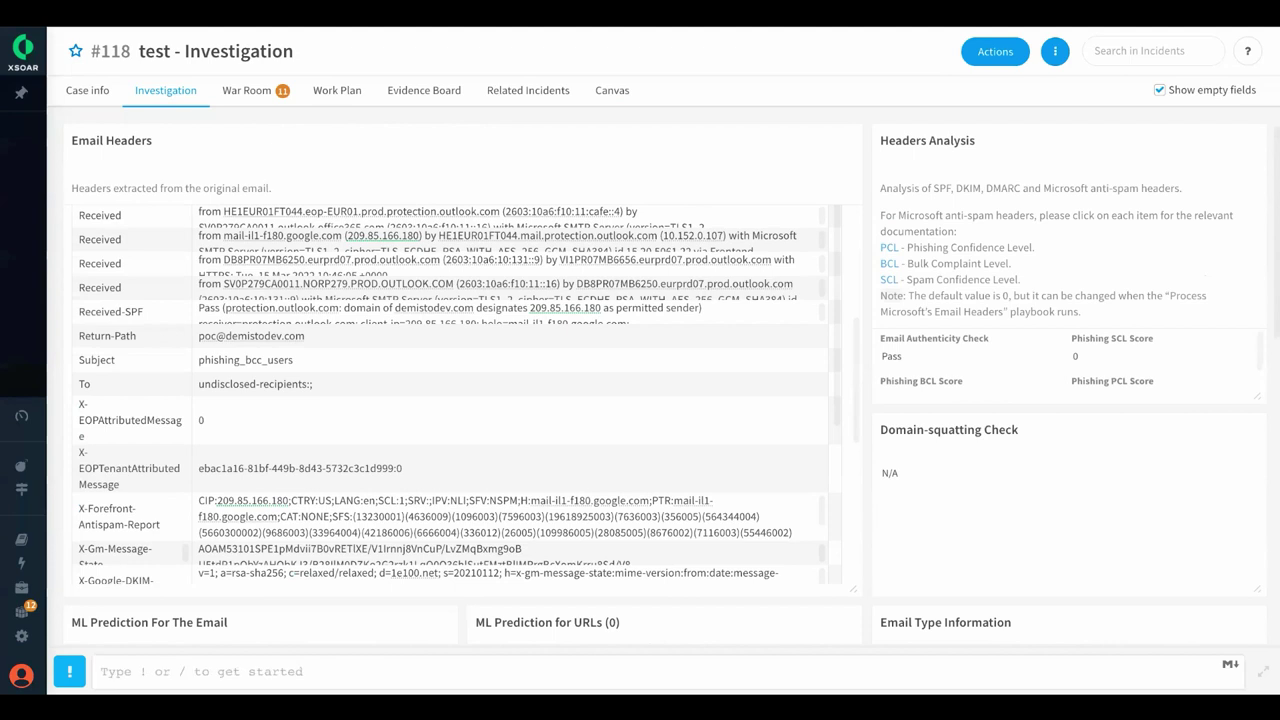